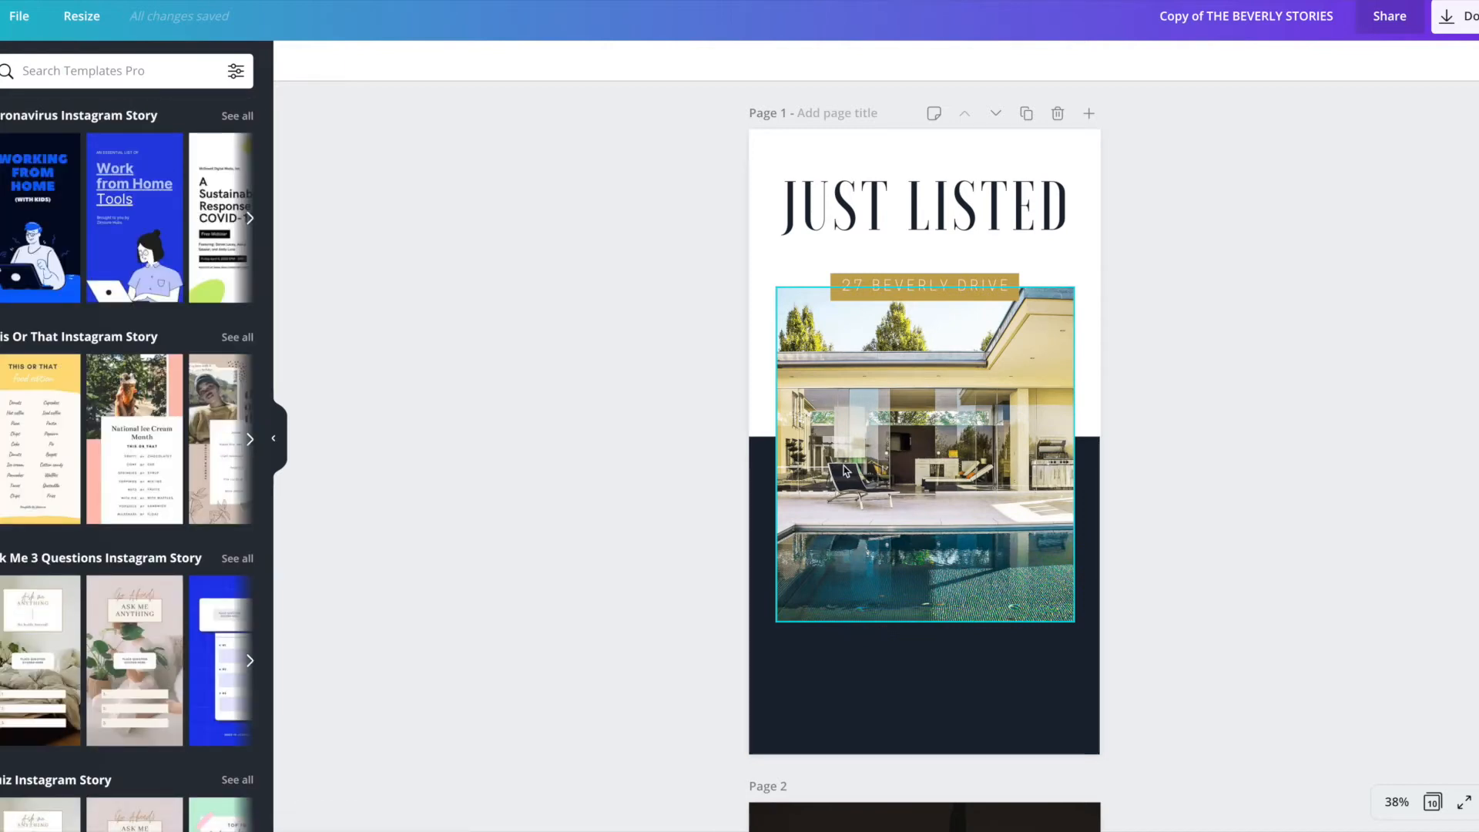
{"action": "left_click", "coordinate": [12, 16]}
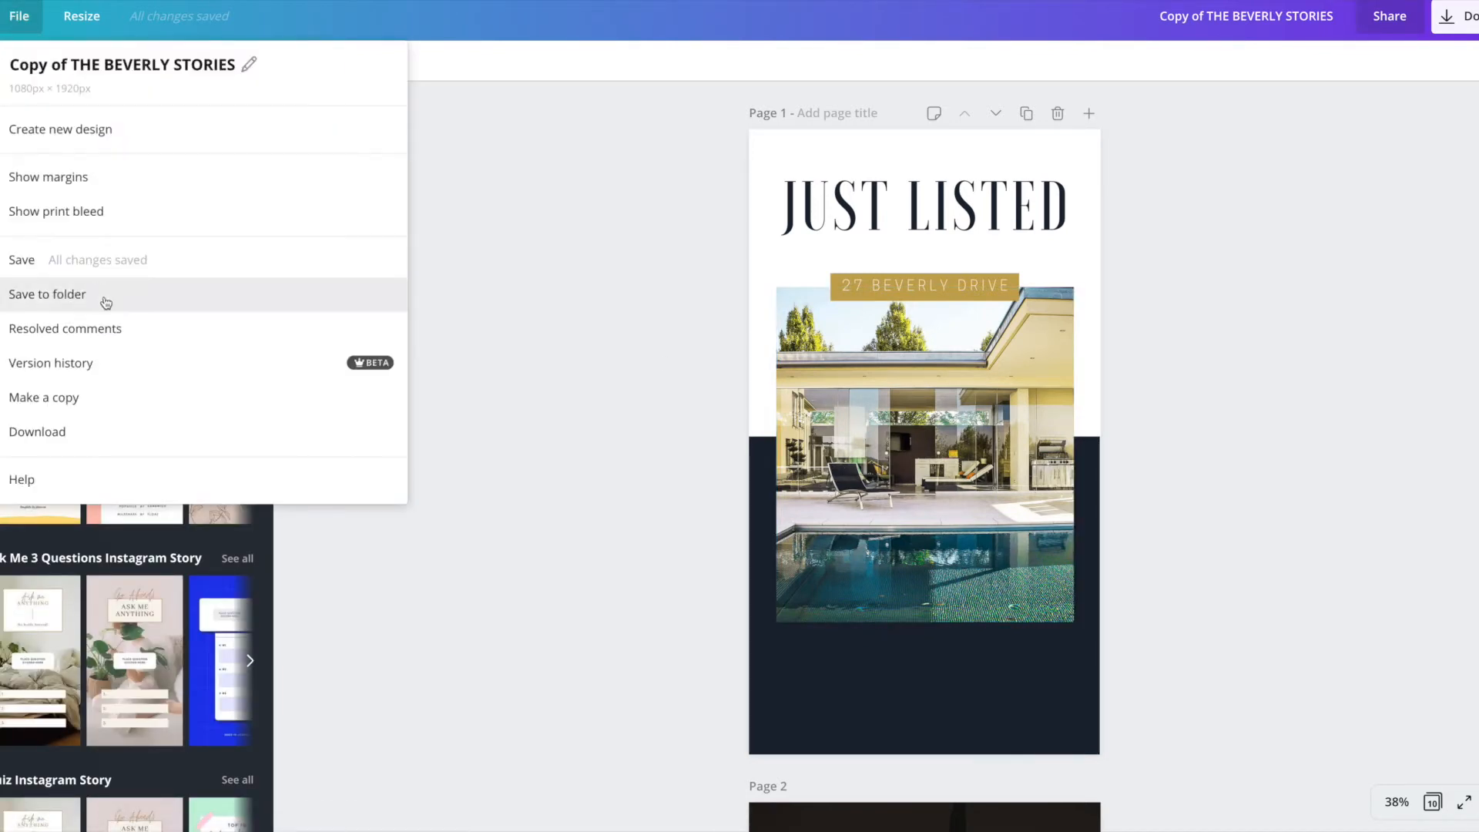
{"action": "left_click", "coordinate": [638, 347]}
{"action": "scroll", "coordinate": [910, 441], "scroll_direction": "down", "scroll_amount": 1}
{"action": "scroll", "coordinate": [909, 441], "scroll_direction": "up", "scroll_amount": 1}
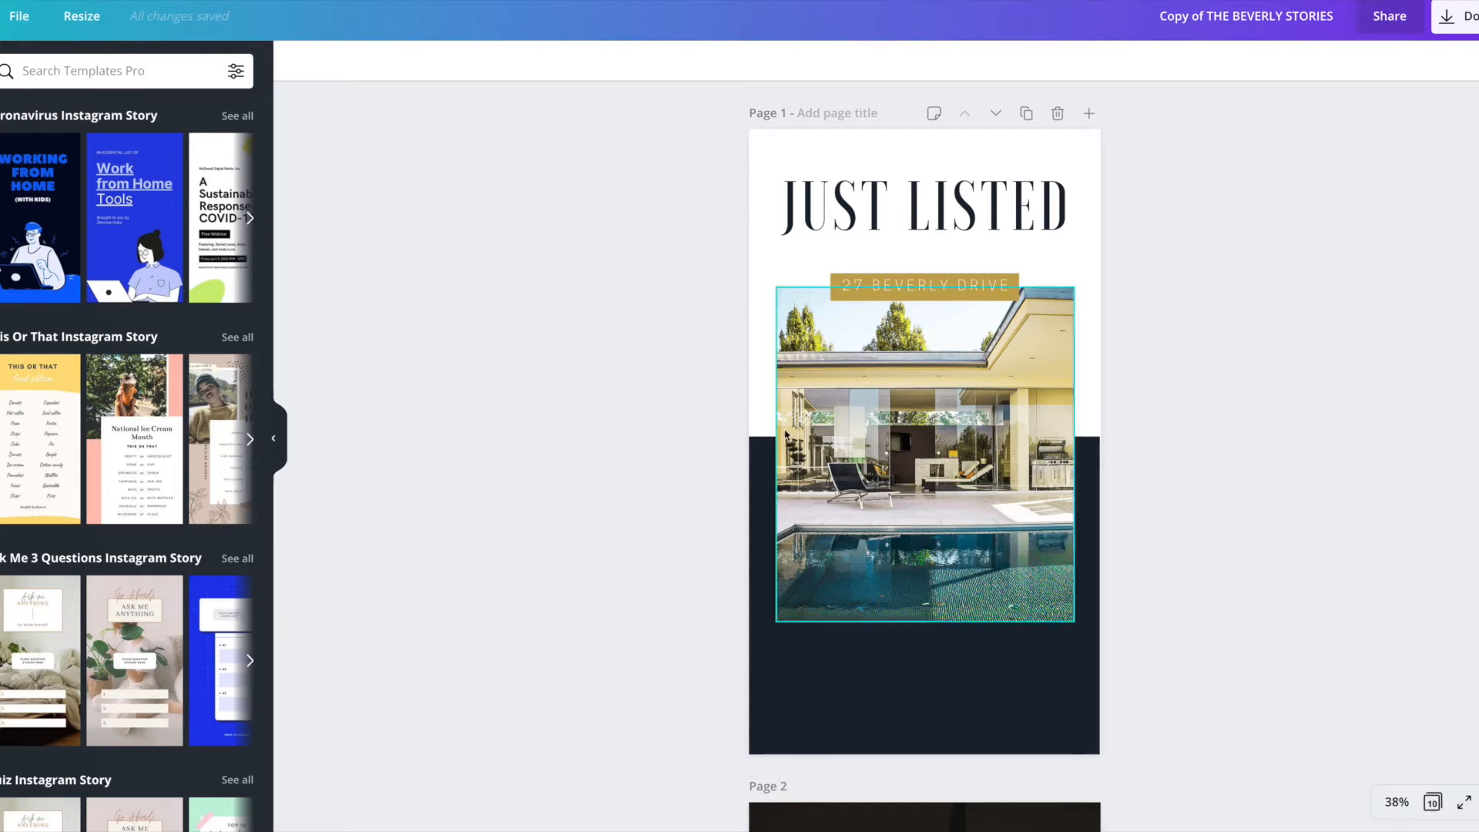
{"action": "scroll", "coordinate": [861, 438], "scroll_direction": "down", "scroll_amount": 1}
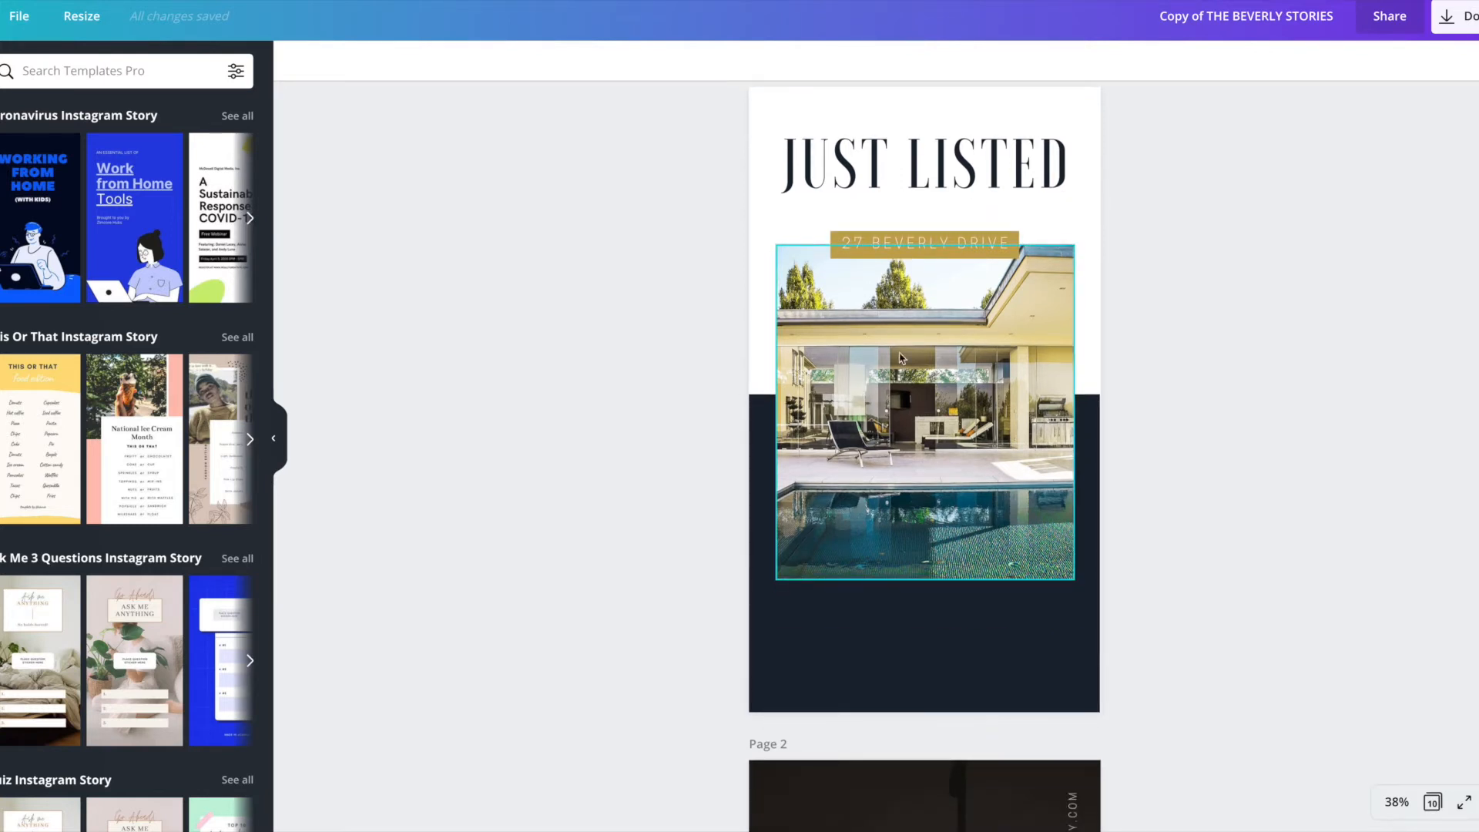
{"action": "scroll", "coordinate": [778, 401], "scroll_direction": "down", "scroll_amount": 3}
{"action": "scroll", "coordinate": [657, 439], "scroll_direction": "up", "scroll_amount": 4}
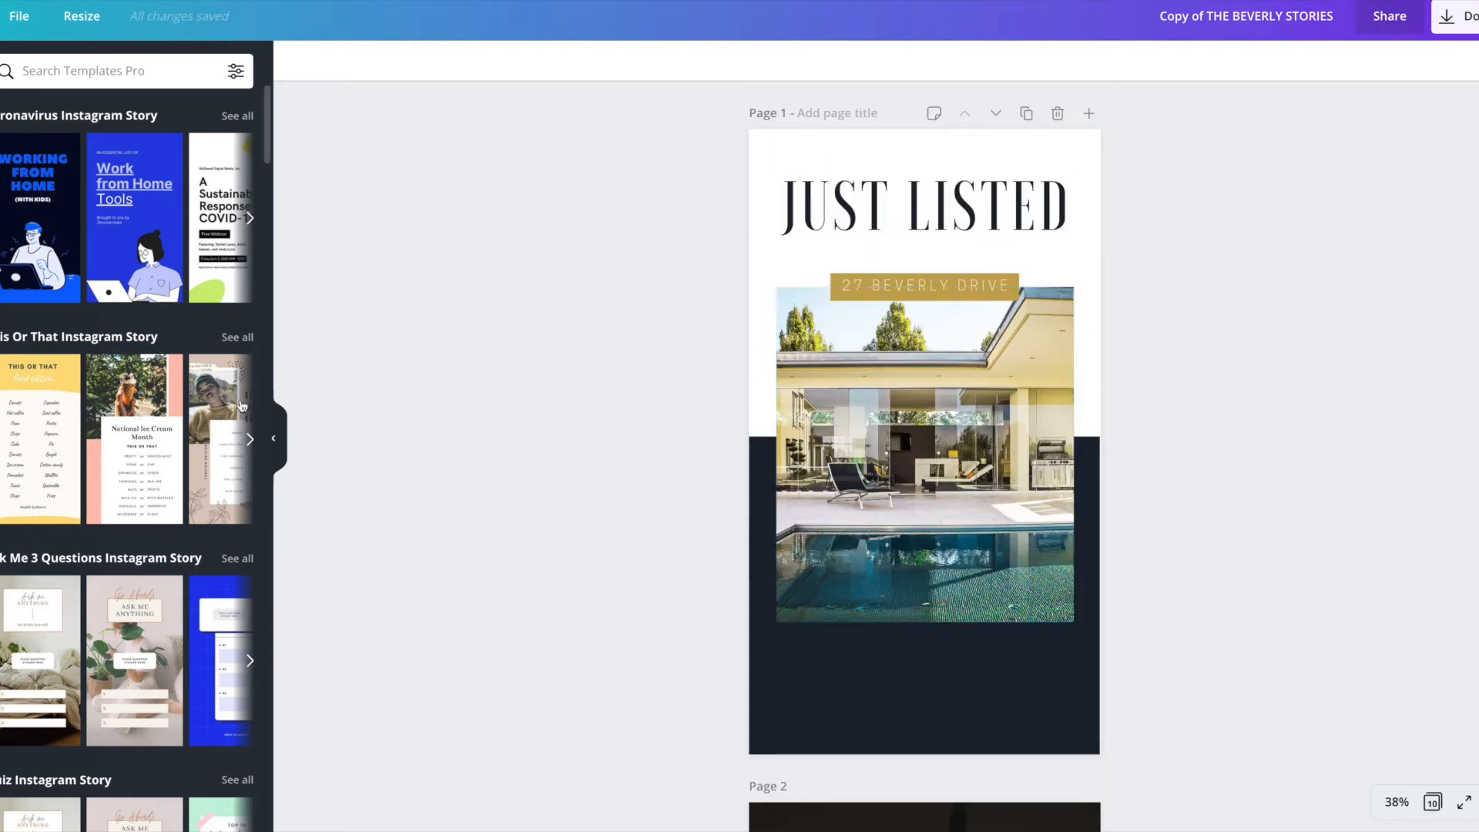
Show the uploaded images and browse through the available photos and icons
{"action": "left_click", "coordinate": [2, 537]}
{"action": "left_click", "coordinate": [107, 85]}
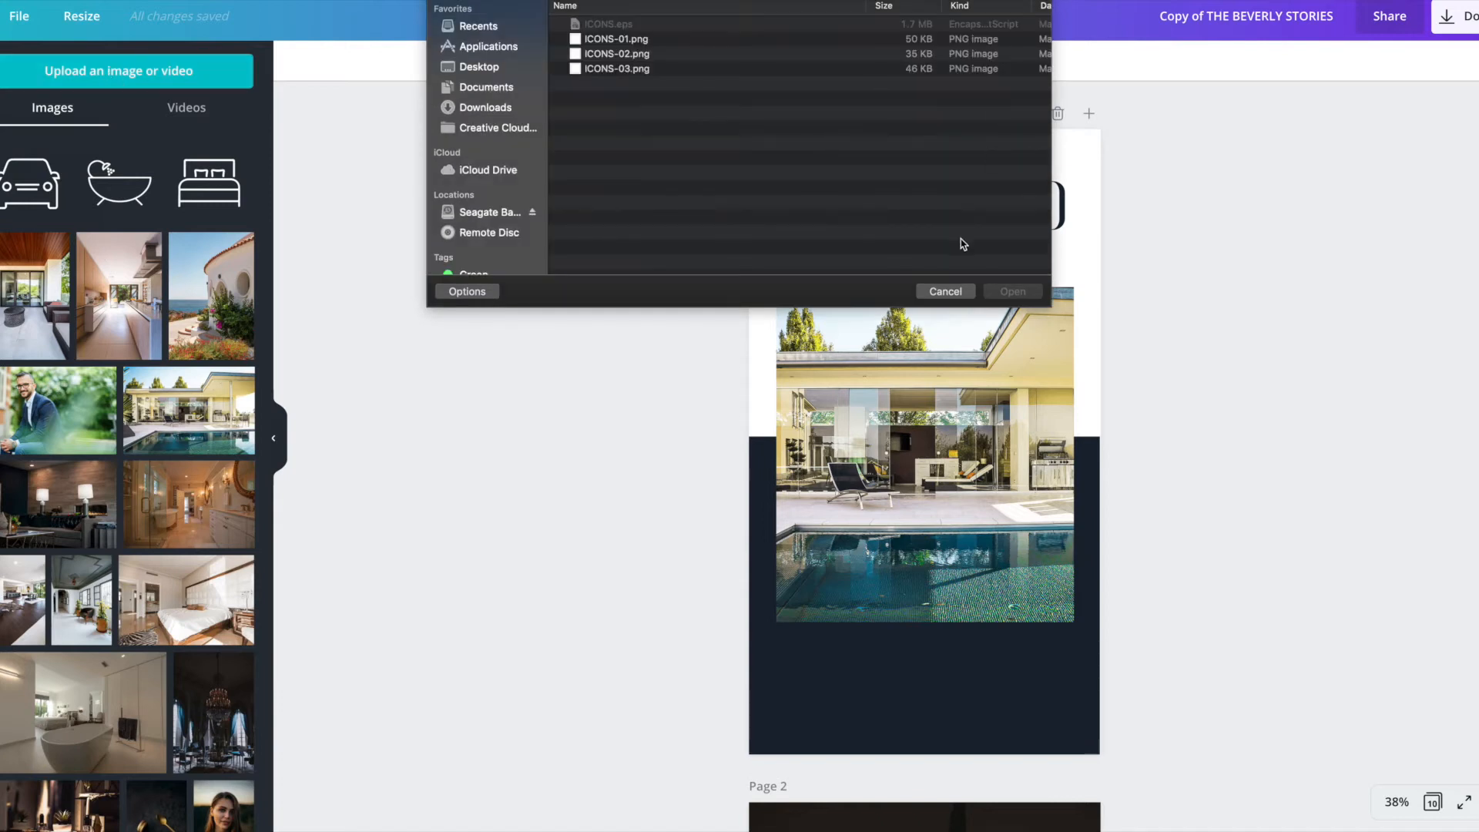
{"action": "left_click", "coordinate": [945, 291]}
{"action": "scroll", "coordinate": [112, 337], "scroll_direction": "down", "scroll_amount": 5}
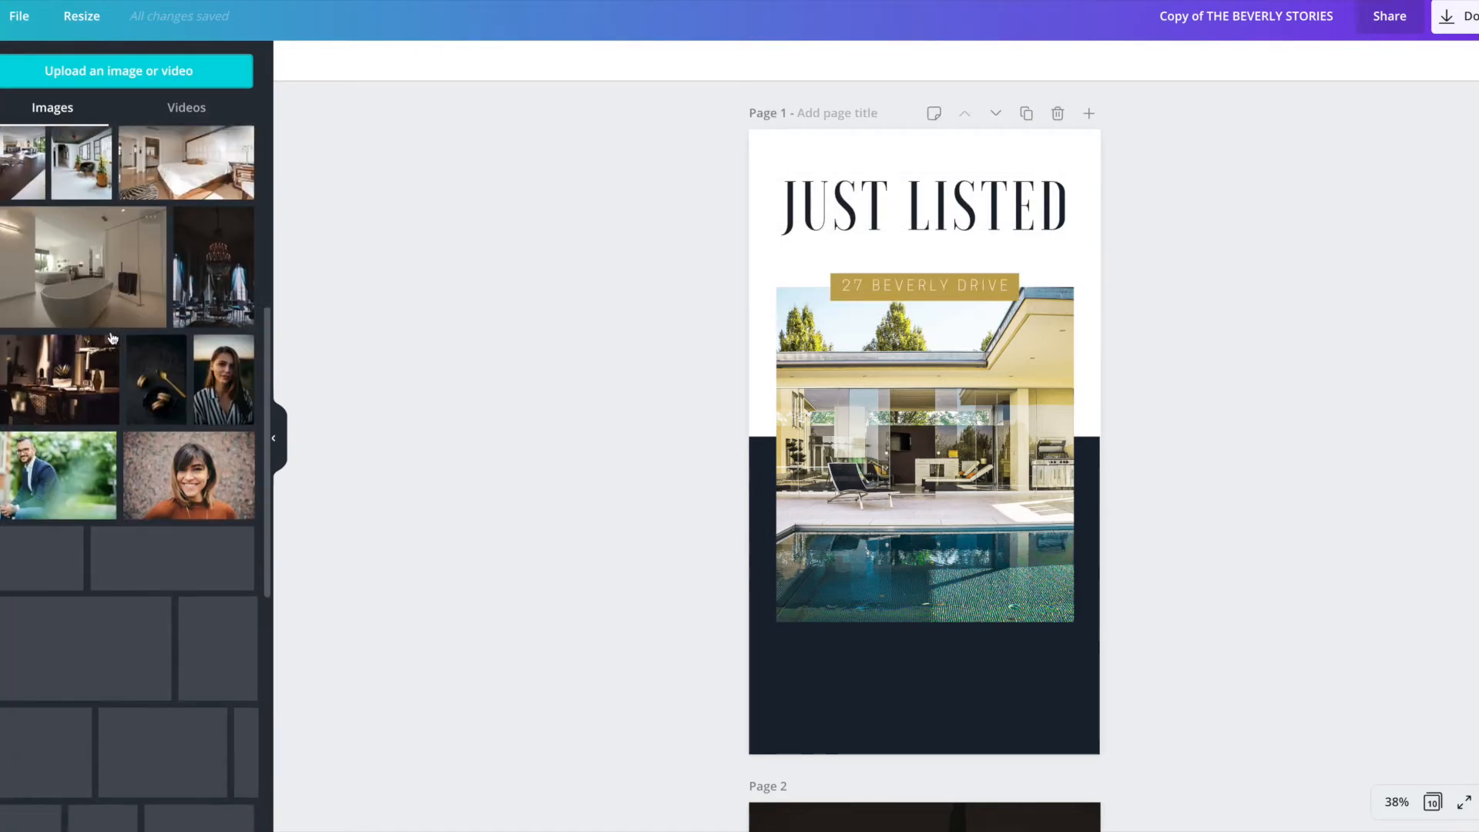
{"action": "scroll", "coordinate": [236, 291], "scroll_direction": "up", "scroll_amount": 8}
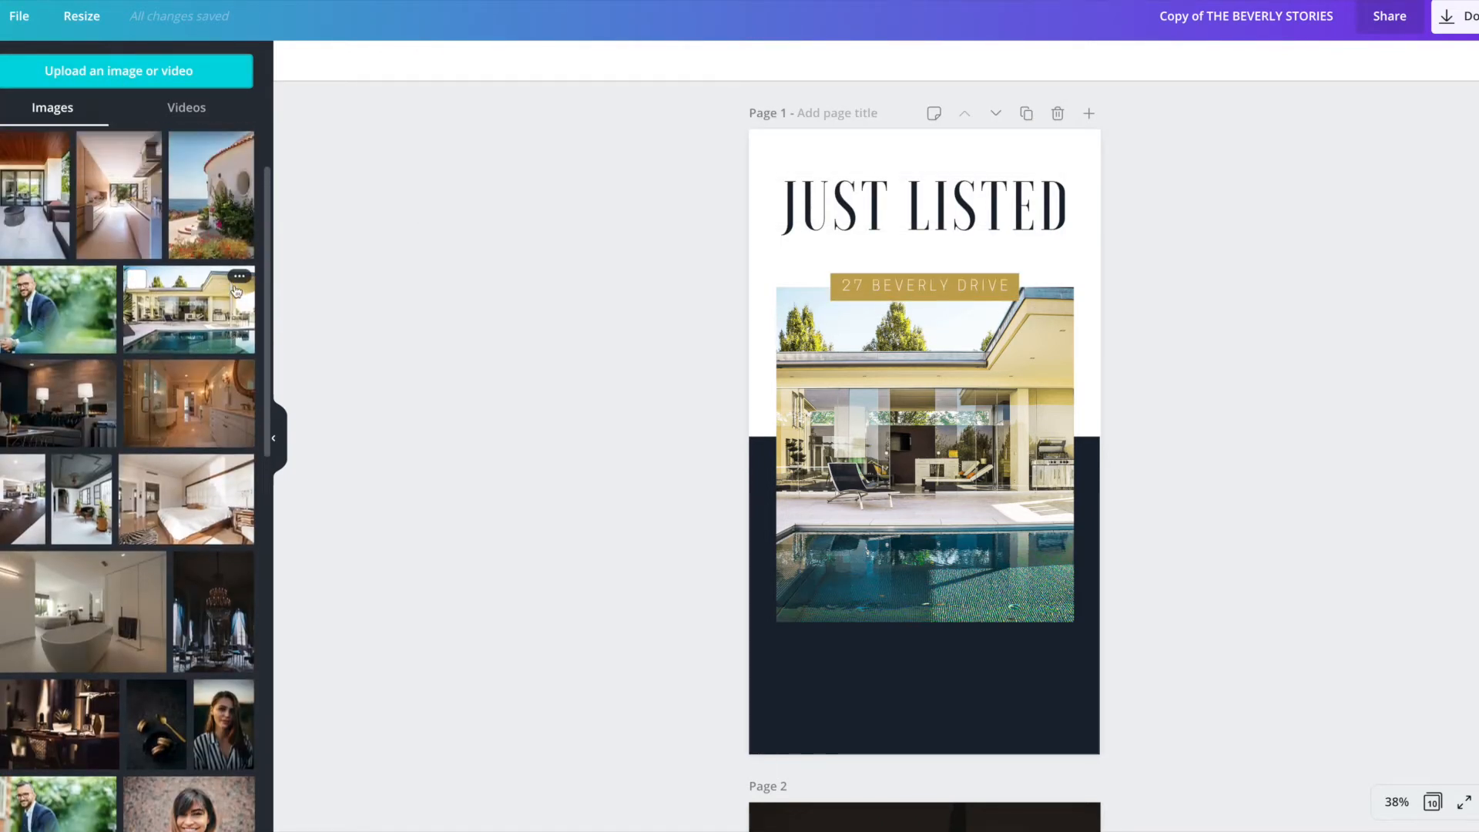
{"action": "scroll", "coordinate": [841, 422], "scroll_direction": "down", "scroll_amount": 5}
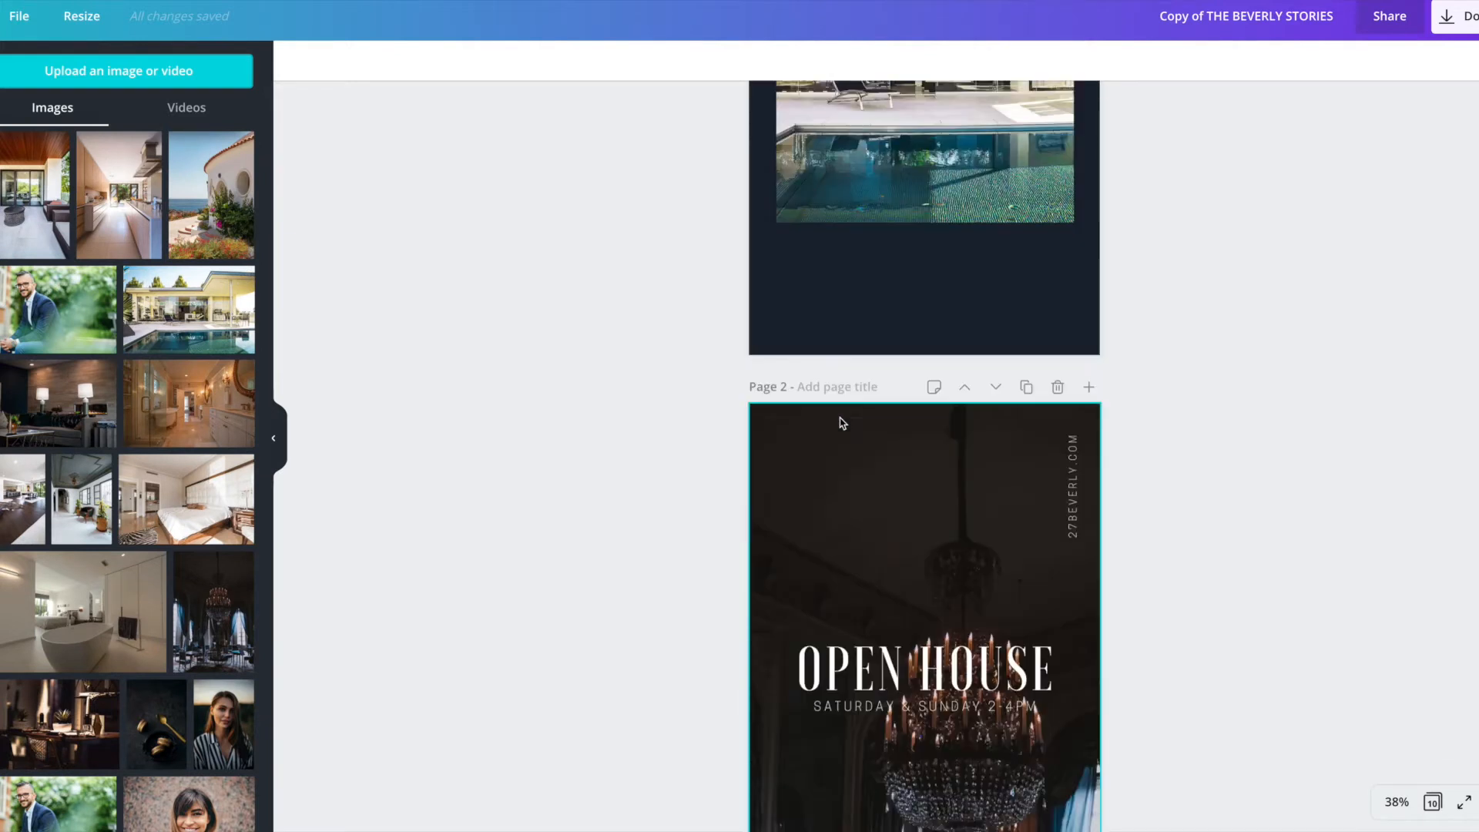
{"action": "scroll", "coordinate": [842, 422], "scroll_direction": "up", "scroll_amount": 5}
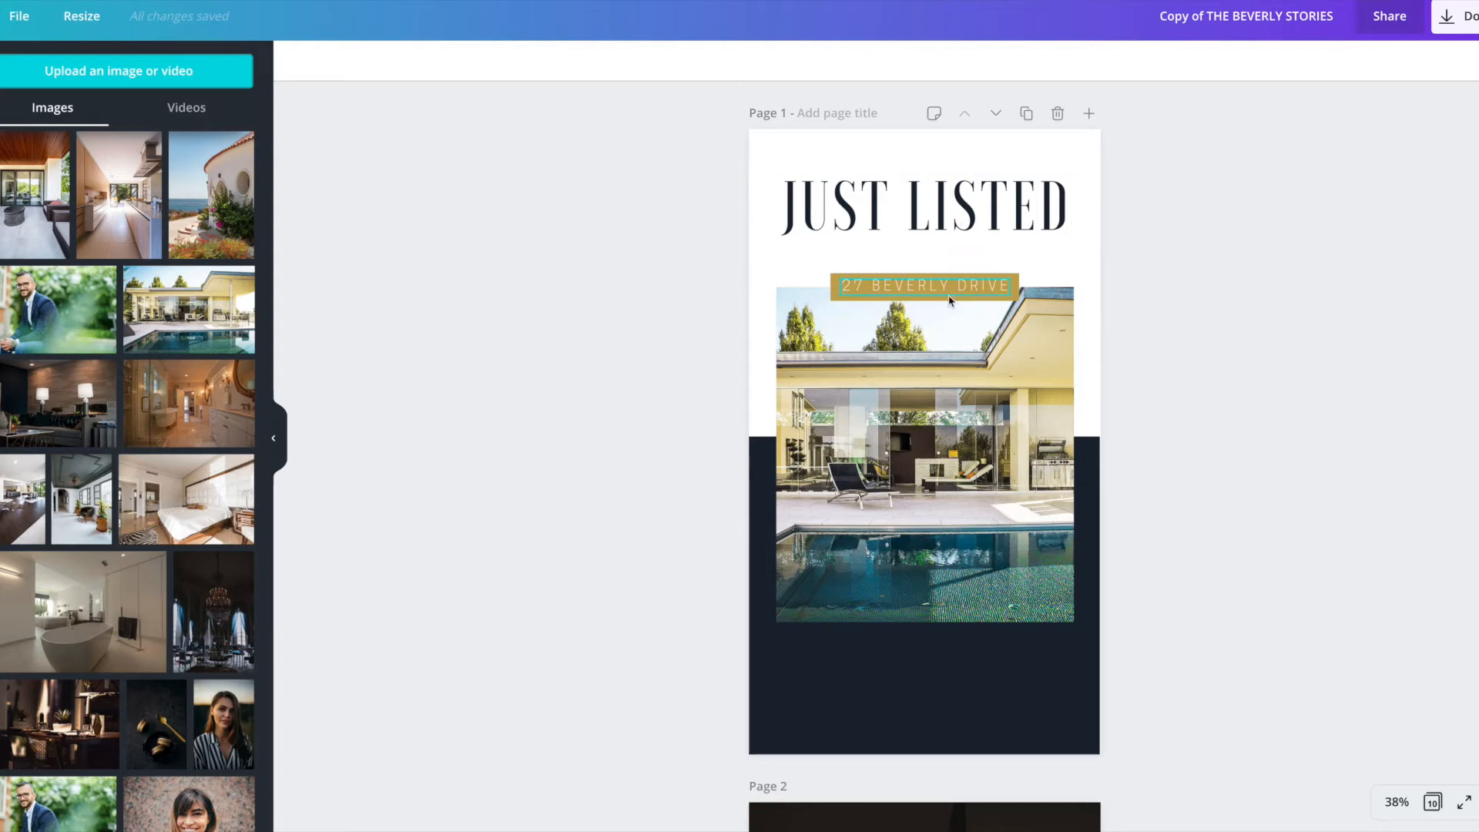
Review the font, text colour and font size options for the JUST LISTED headline on page 1
{"action": "left_click", "coordinate": [852, 220]}
{"action": "left_click_drag", "start_coordinate": [780, 207], "coordinate": [1061, 206]}
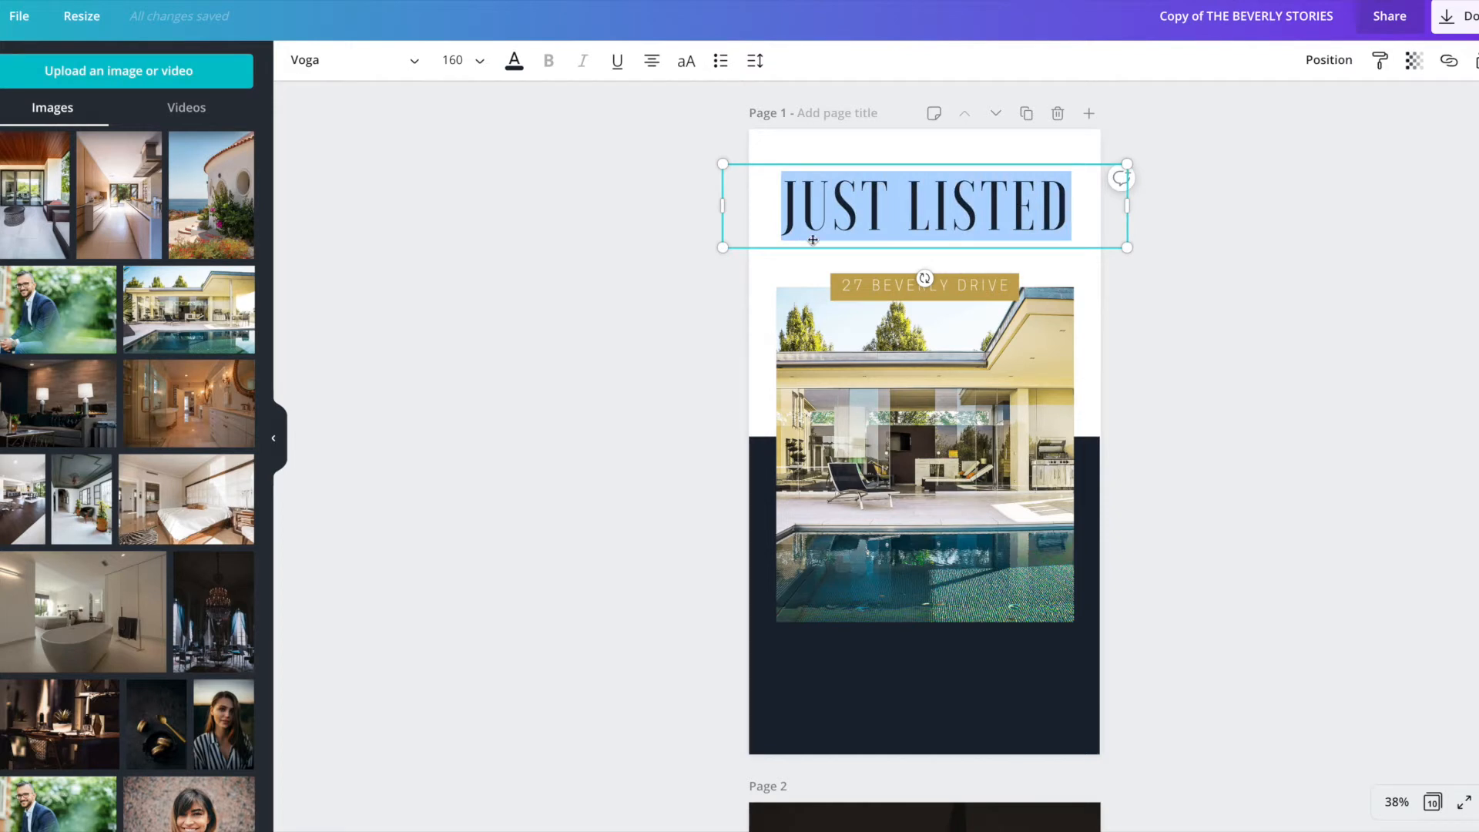
{"action": "left_click", "coordinate": [350, 60]}
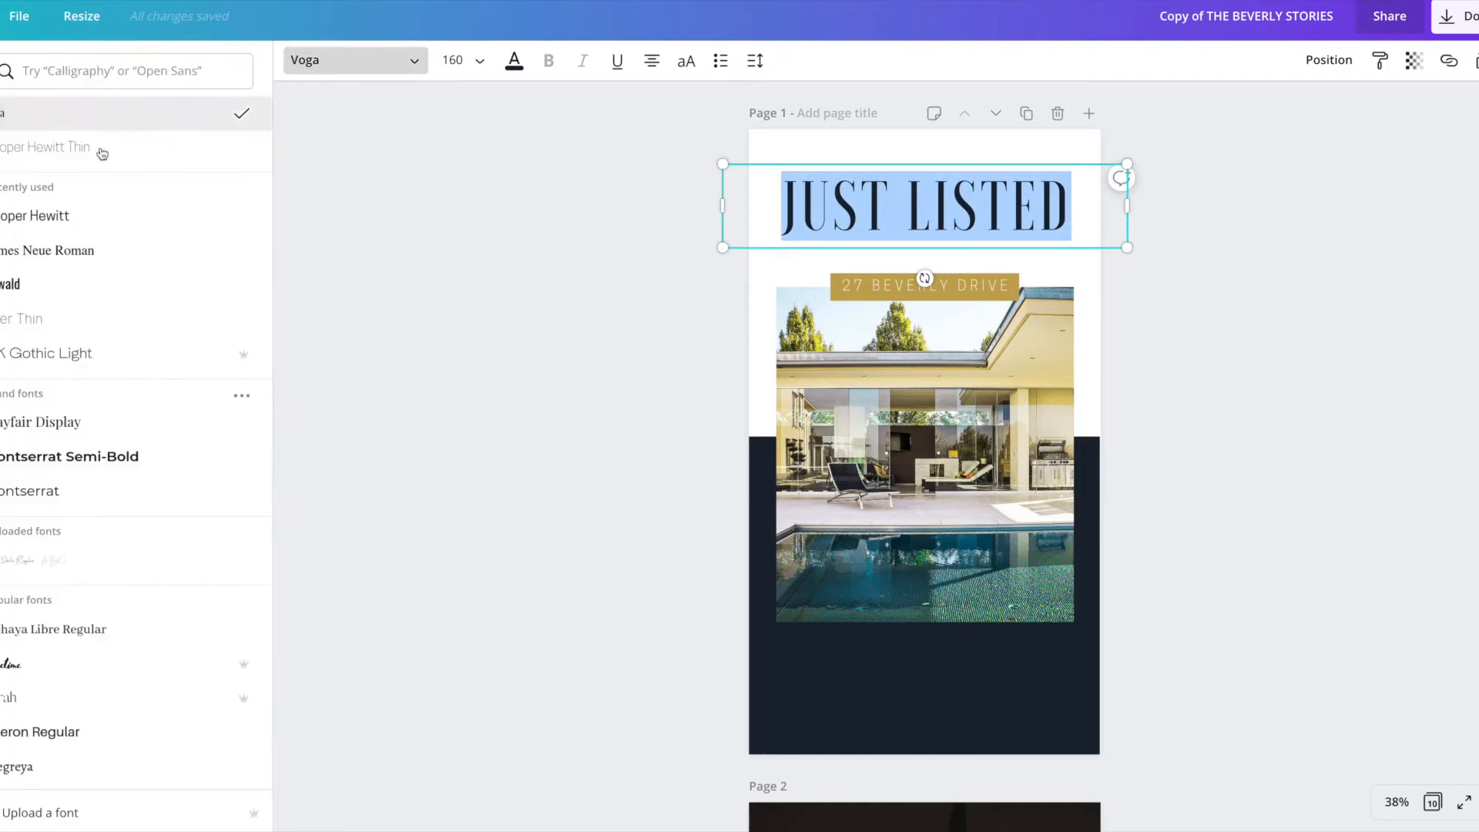
{"action": "left_click", "coordinate": [110, 73]}
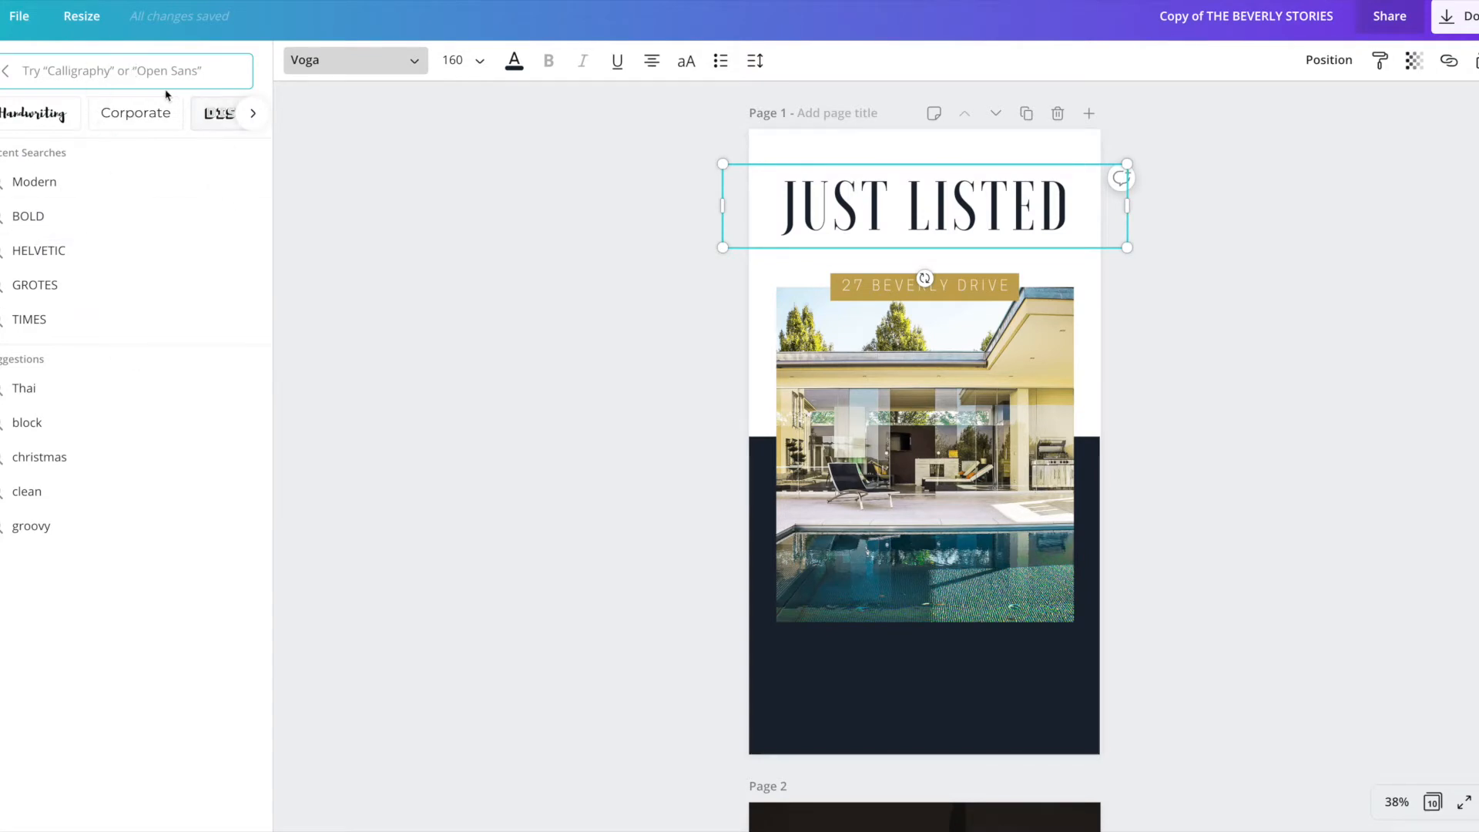
{"action": "left_click", "coordinate": [478, 61]}
{"action": "left_click", "coordinate": [515, 61]}
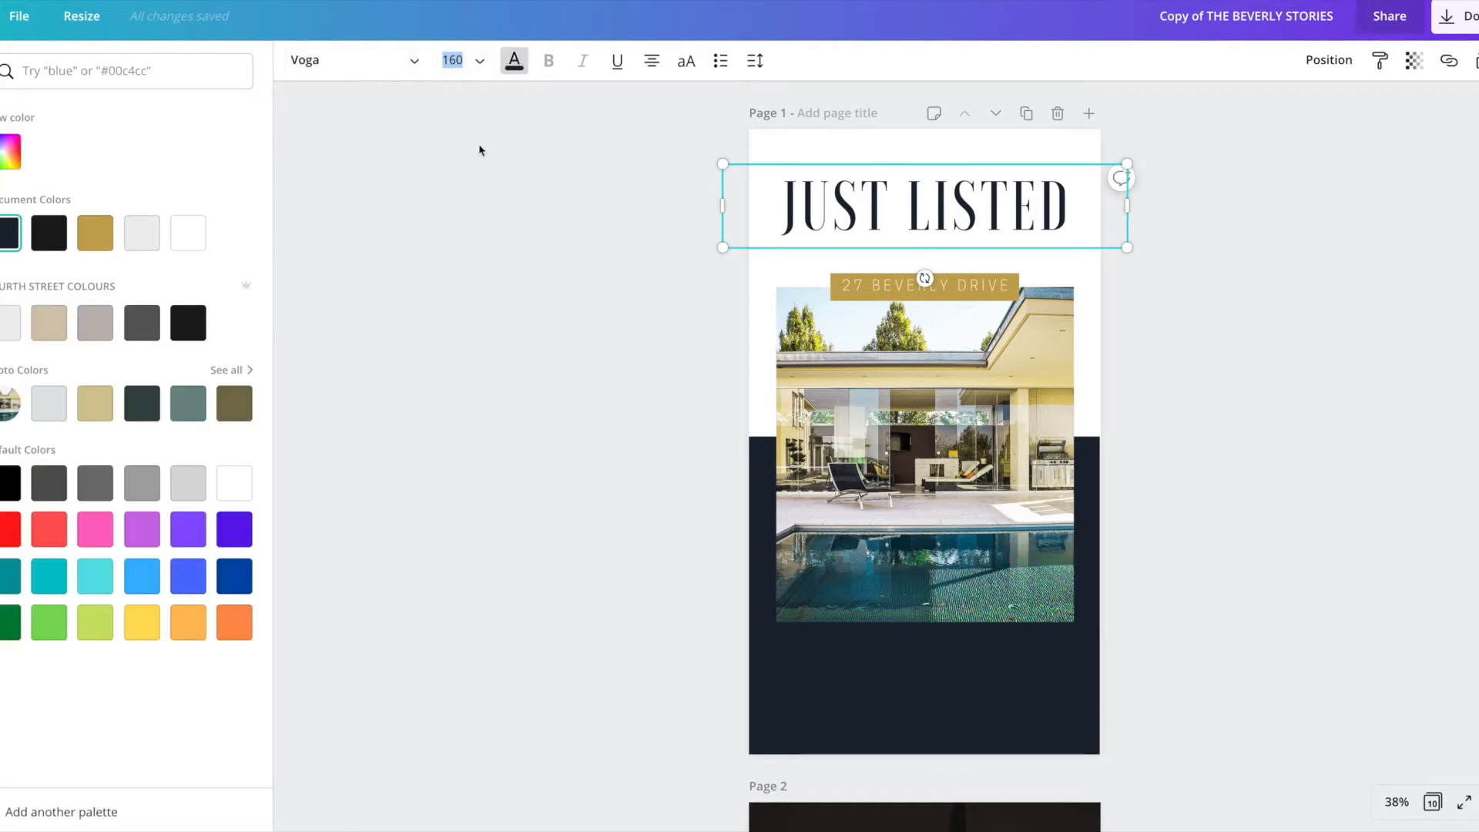
{"action": "left_click", "coordinate": [860, 207]}
{"action": "left_click_drag", "start_coordinate": [1075, 194], "coordinate": [778, 198]}
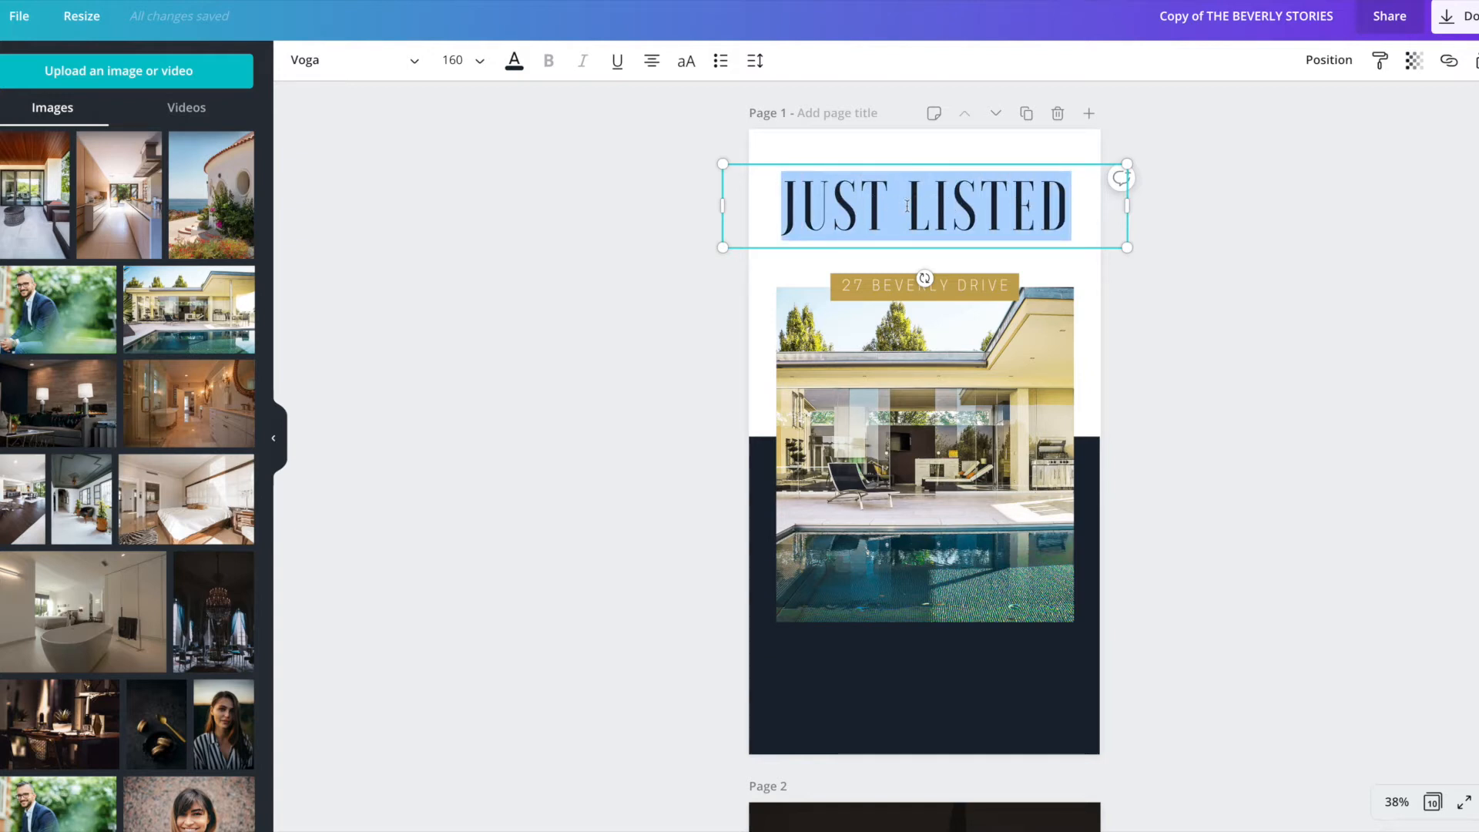
{"action": "left_click_drag", "start_coordinate": [1072, 204], "coordinate": [784, 202]}
{"action": "left_click", "coordinate": [479, 64]}
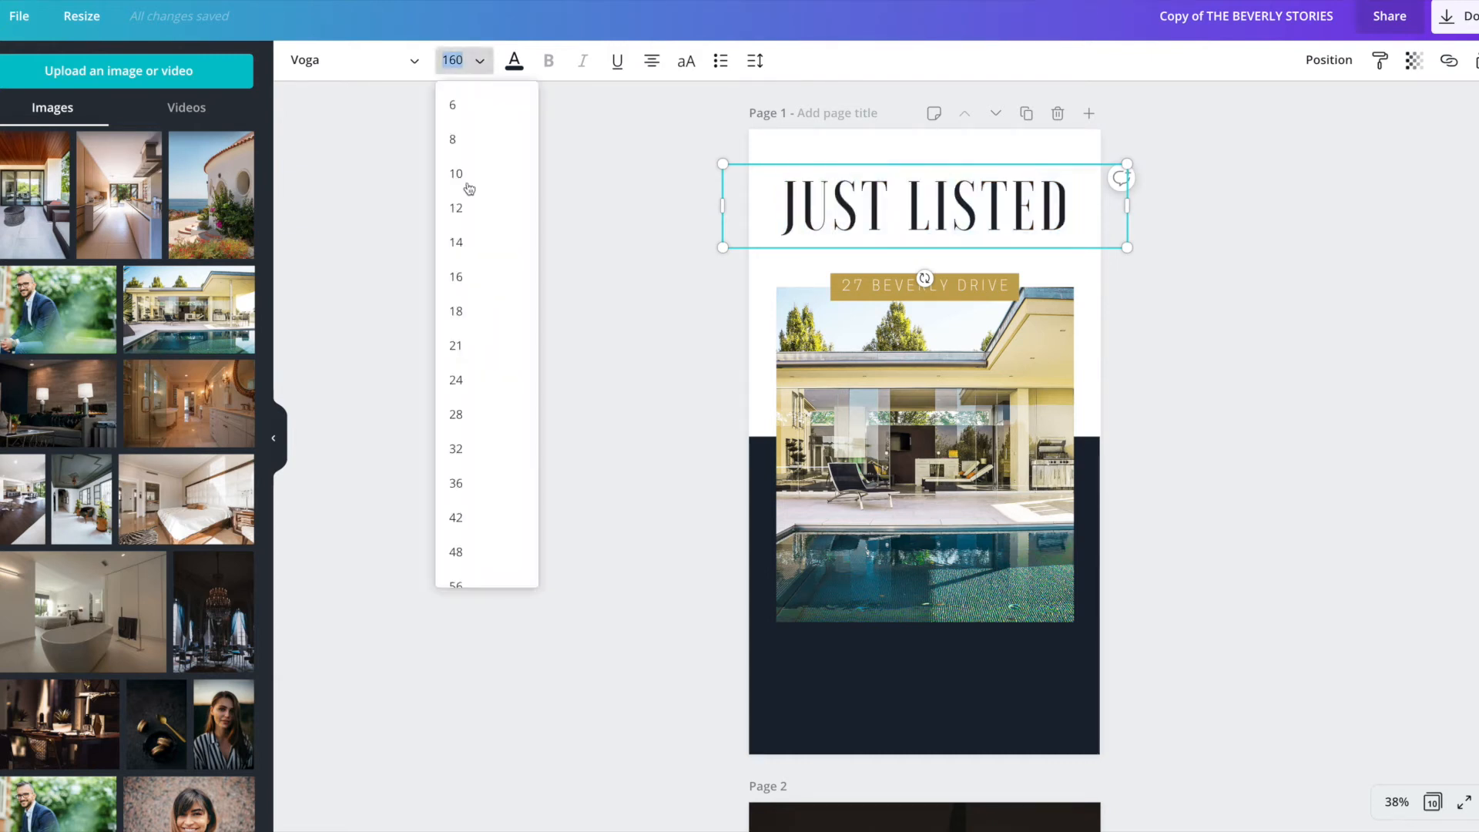
{"action": "left_click", "coordinate": [744, 108]}
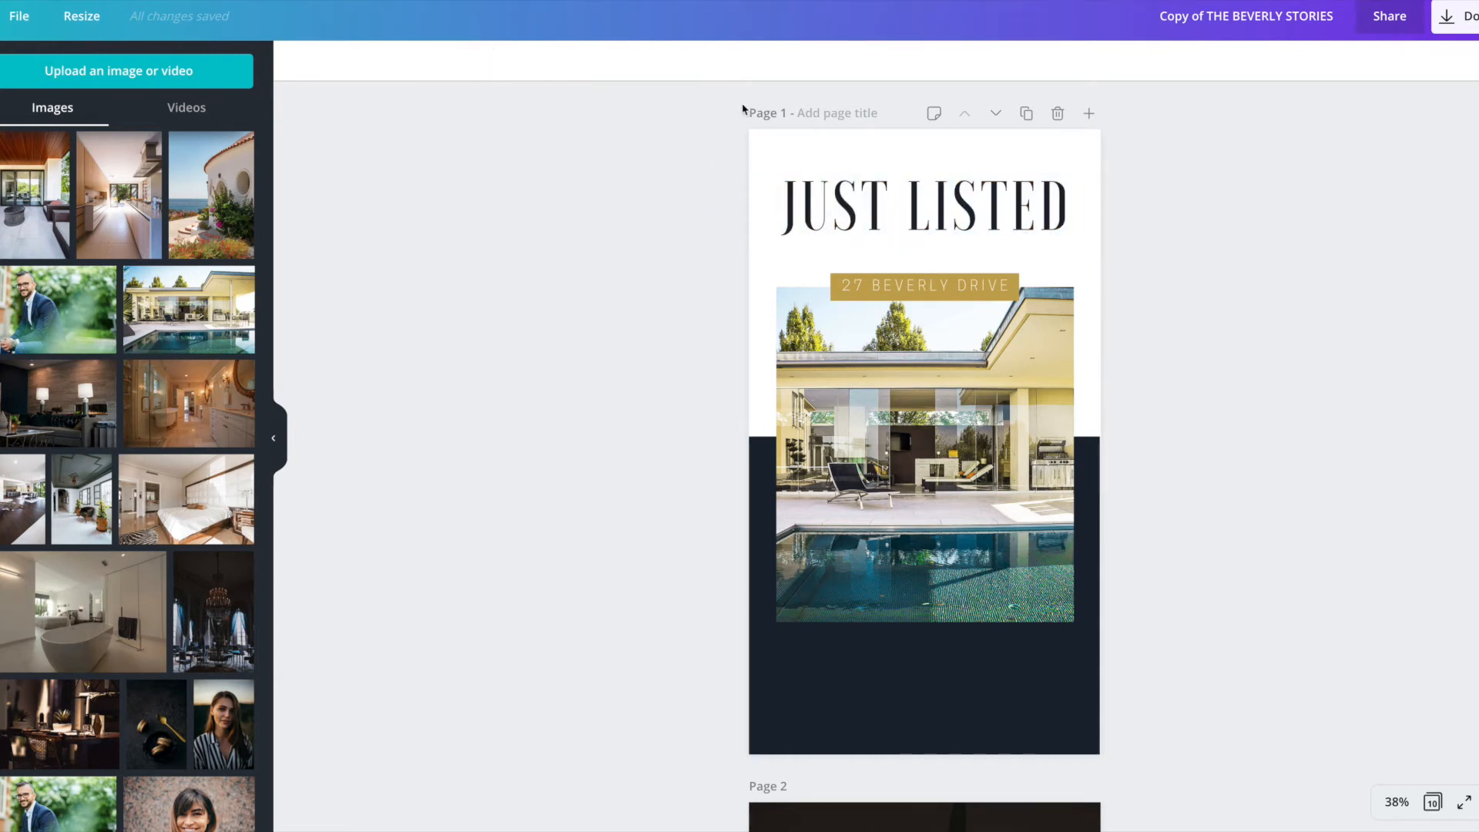
Set the letter spacing of the JUST LISTED headline to 10
{"action": "left_click", "coordinate": [844, 223]}
{"action": "left_click", "coordinate": [755, 62]}
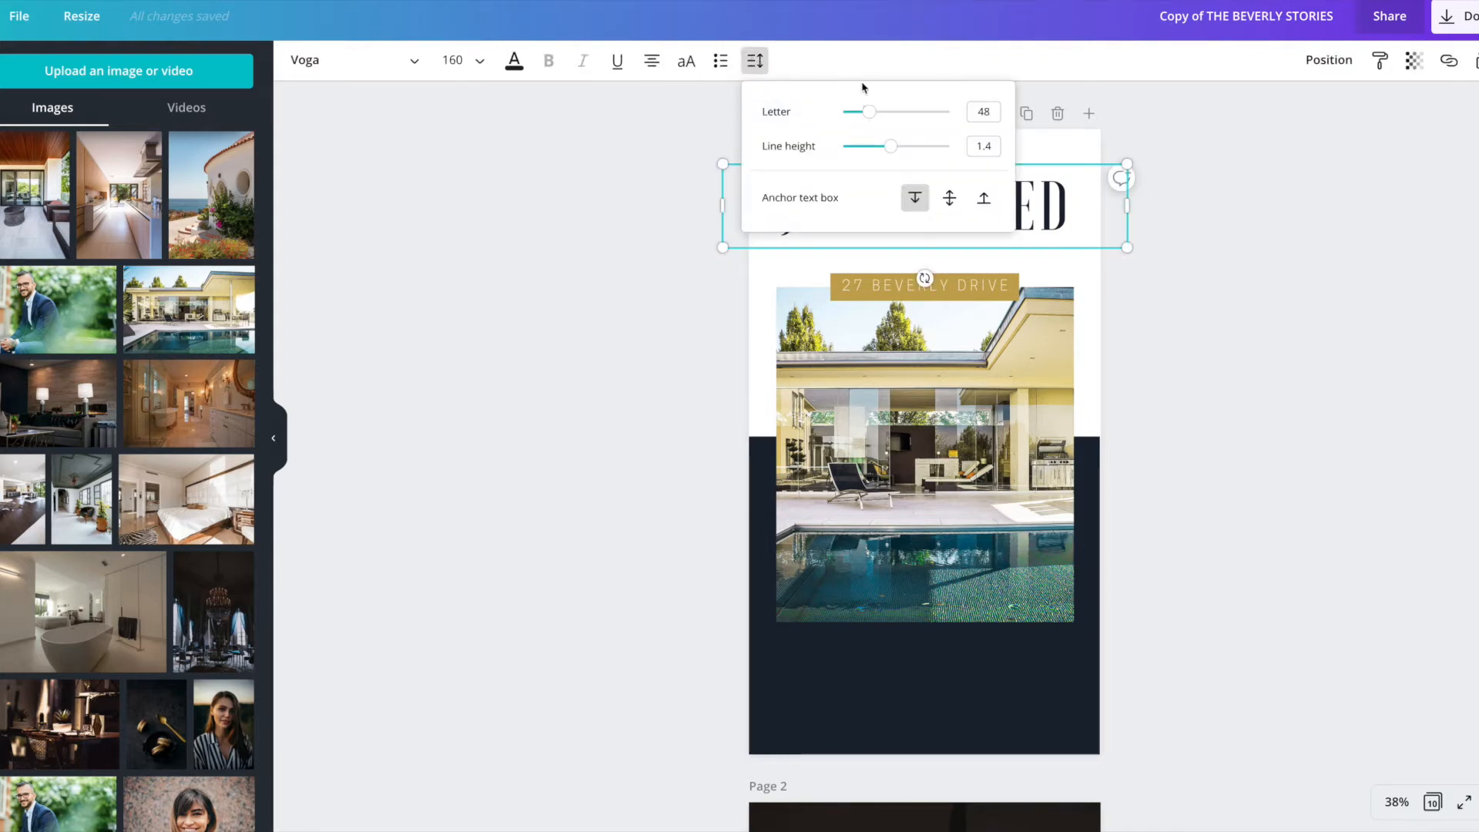
{"action": "mouse_move", "coordinate": [869, 112]}
{"action": "left_mouse_down"}
{"action": "mouse_move", "coordinate": [892, 113]}
{"action": "mouse_move", "coordinate": [866, 113]}
{"action": "left_mouse_up"}
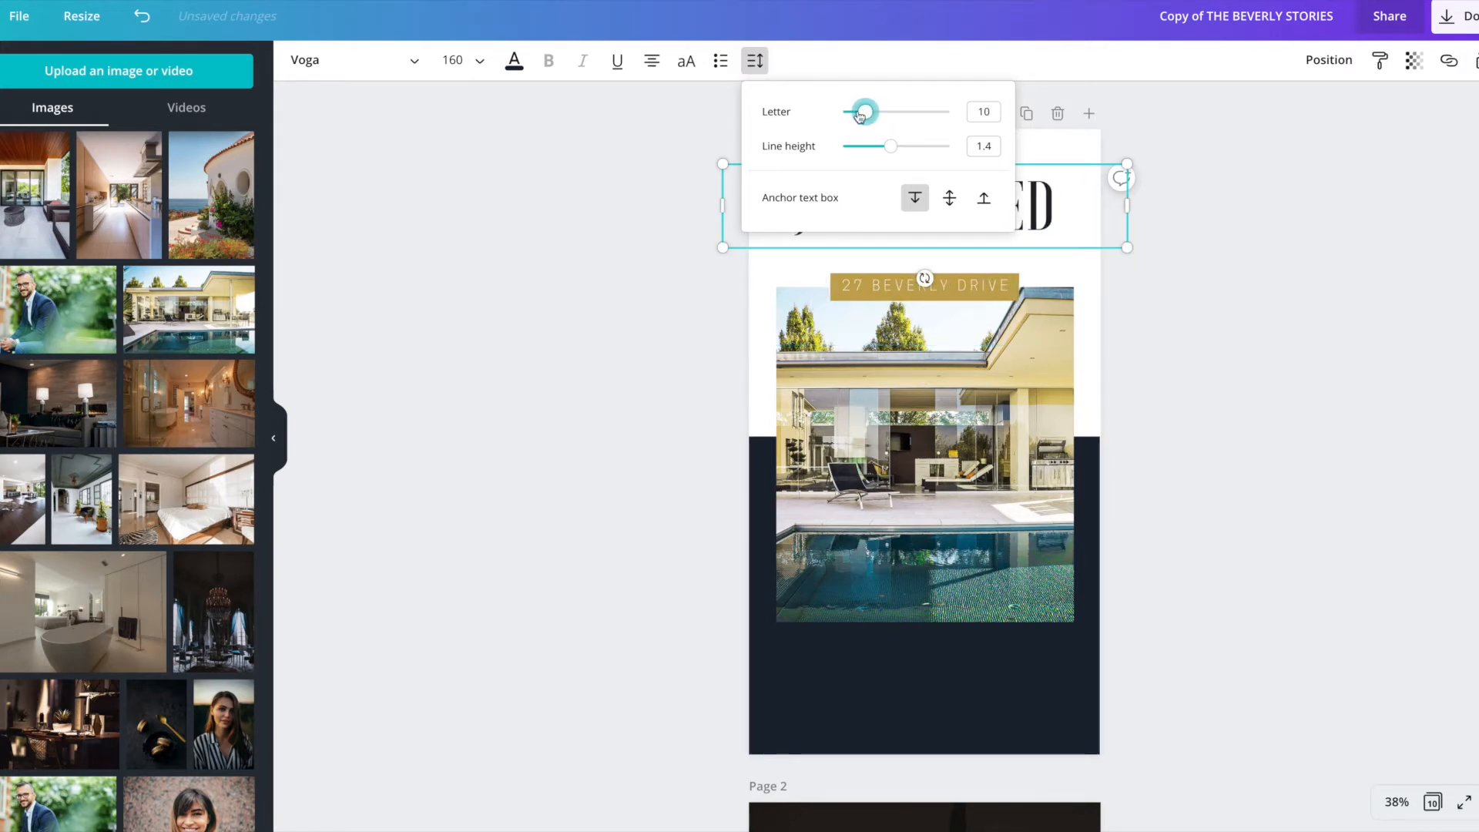
{"action": "left_click", "coordinate": [665, 186]}
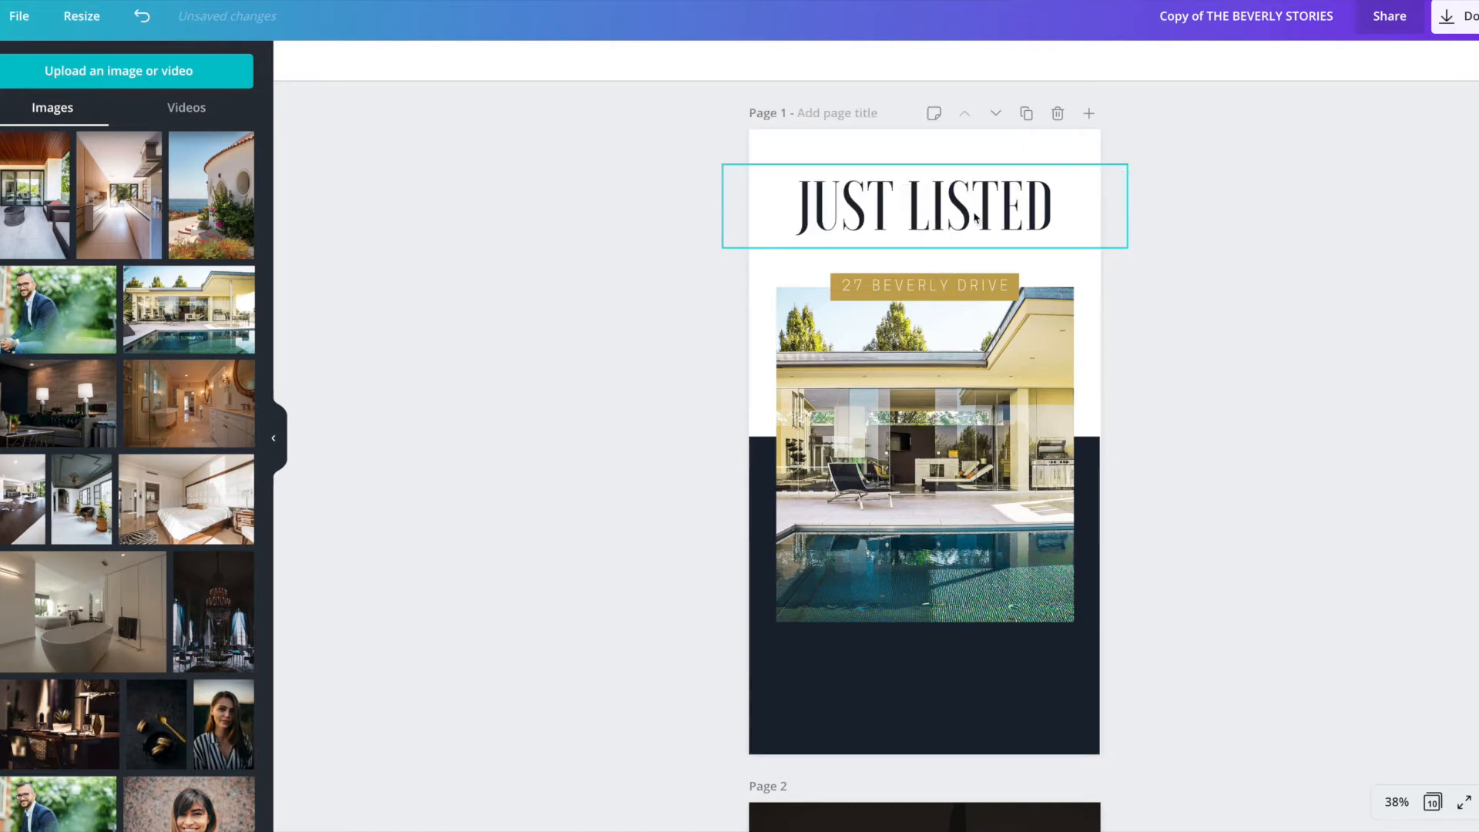
{"action": "left_click", "coordinate": [917, 208]}
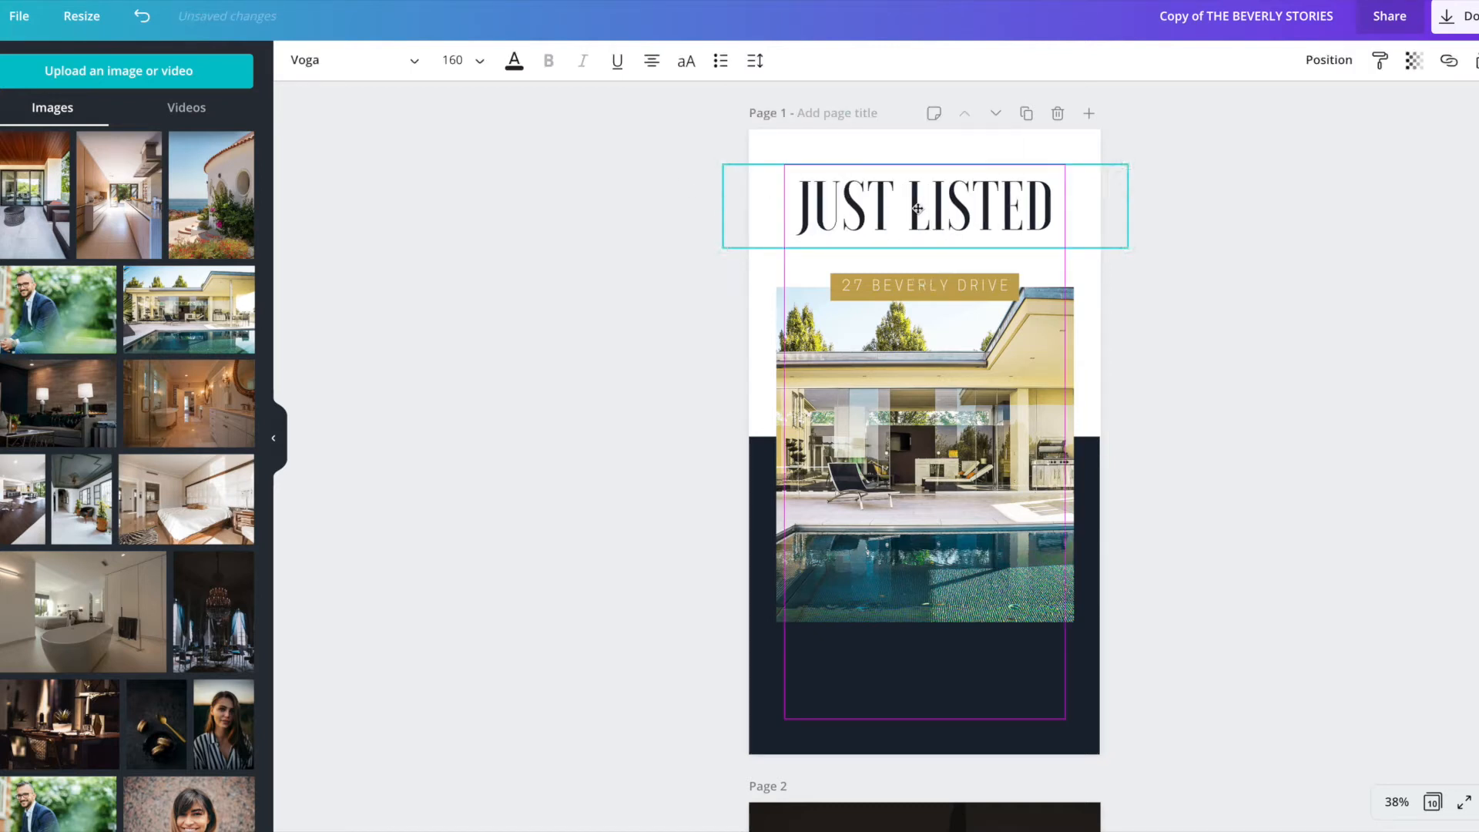
{"action": "scroll", "coordinate": [893, 254], "scroll_direction": "down", "scroll_amount": 1}
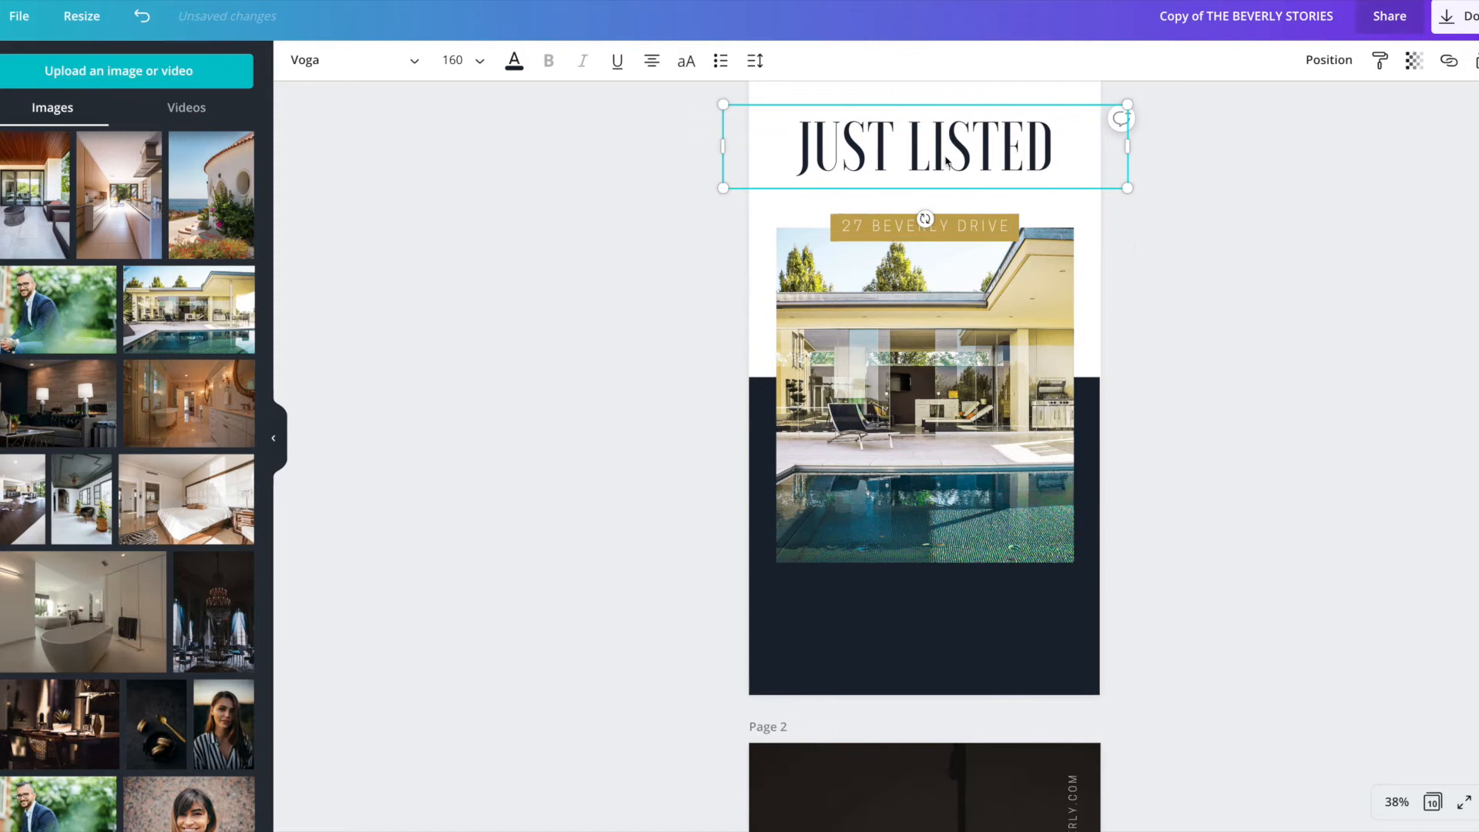
{"action": "scroll", "coordinate": [947, 162], "scroll_direction": "down", "scroll_amount": 1}
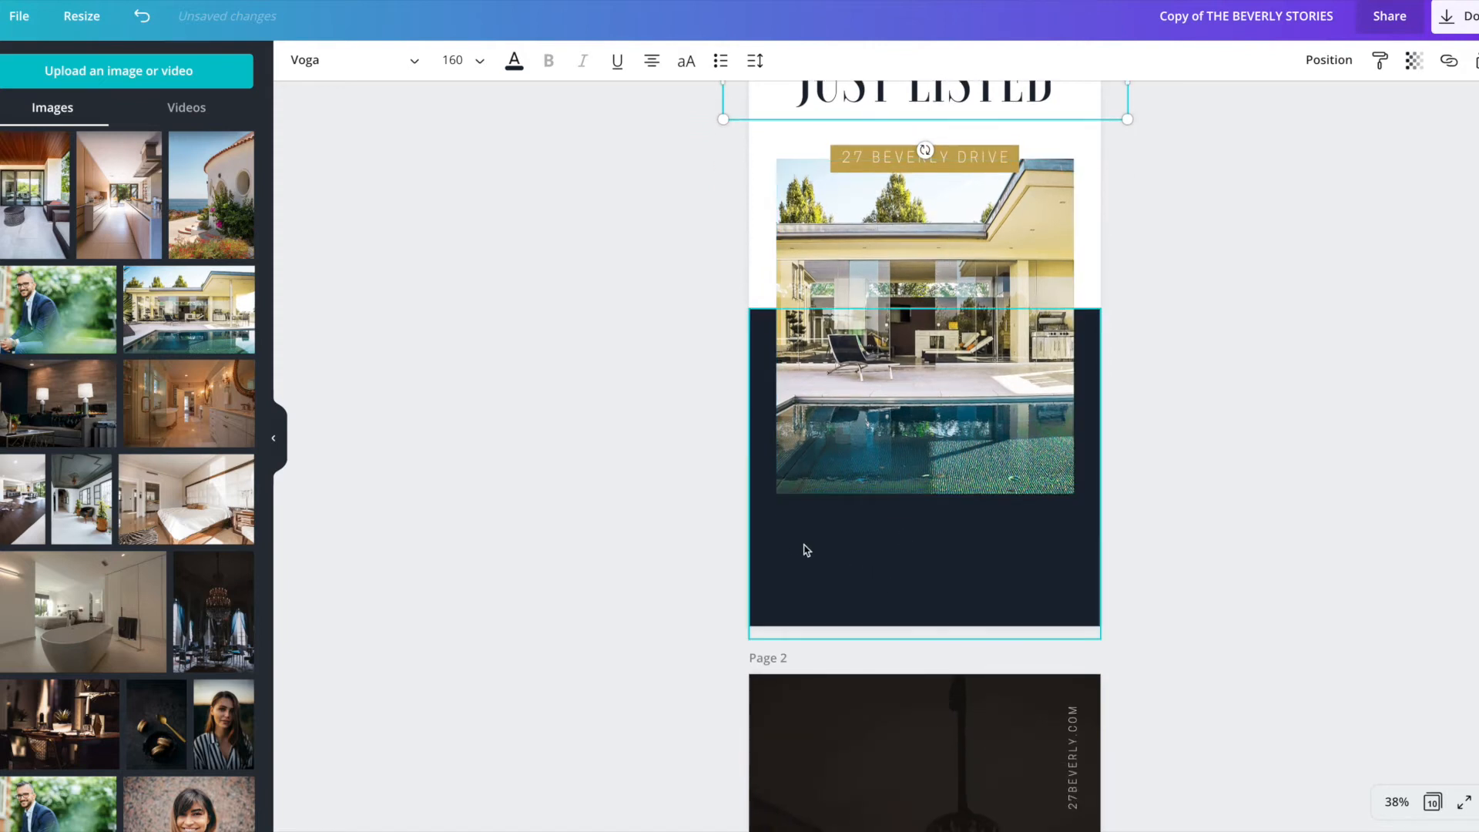
{"action": "scroll", "coordinate": [801, 547], "scroll_direction": "down", "scroll_amount": 1}
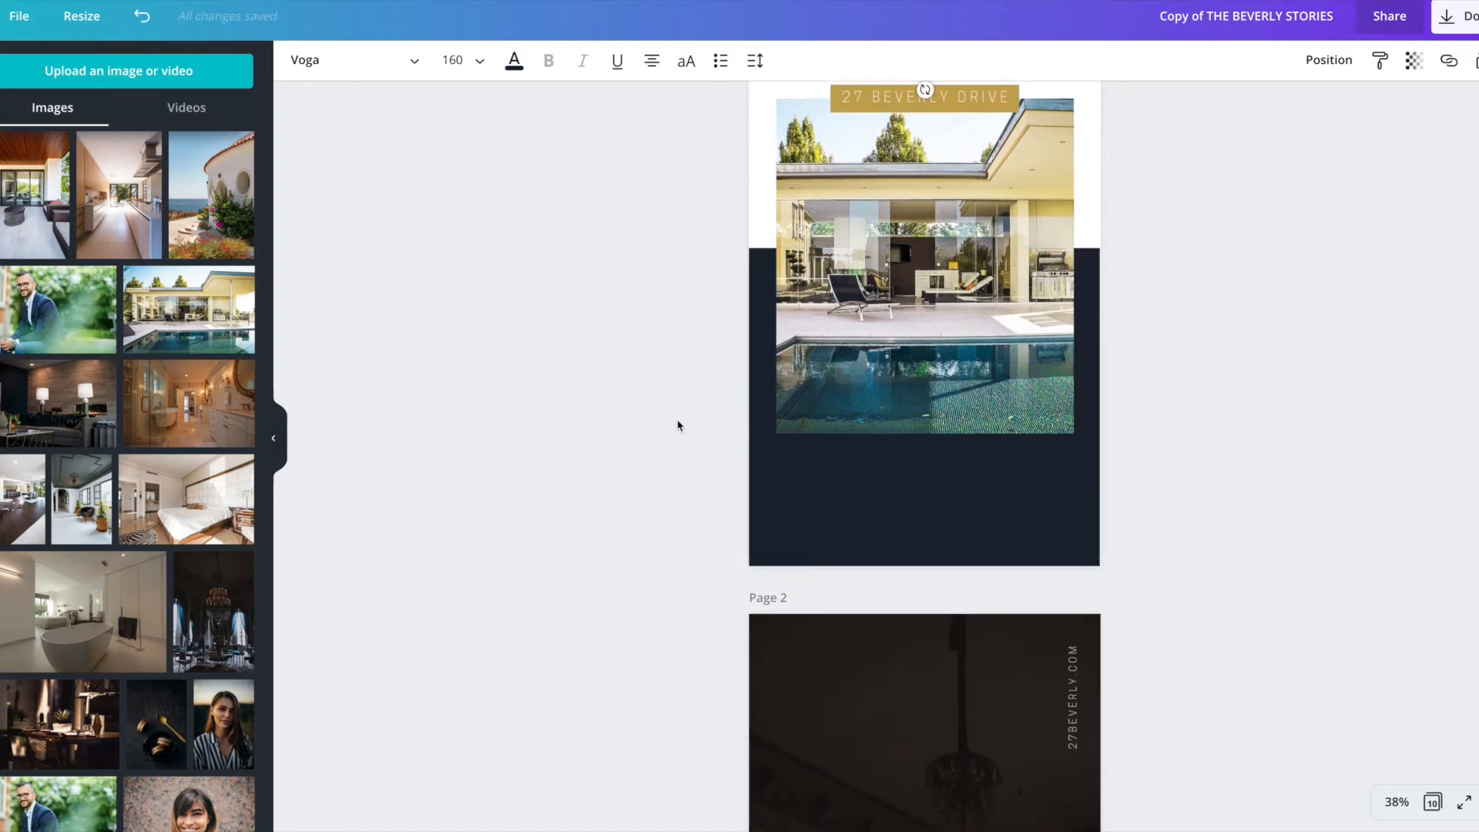
{"action": "scroll", "coordinate": [678, 426], "scroll_direction": "up", "scroll_amount": 1}
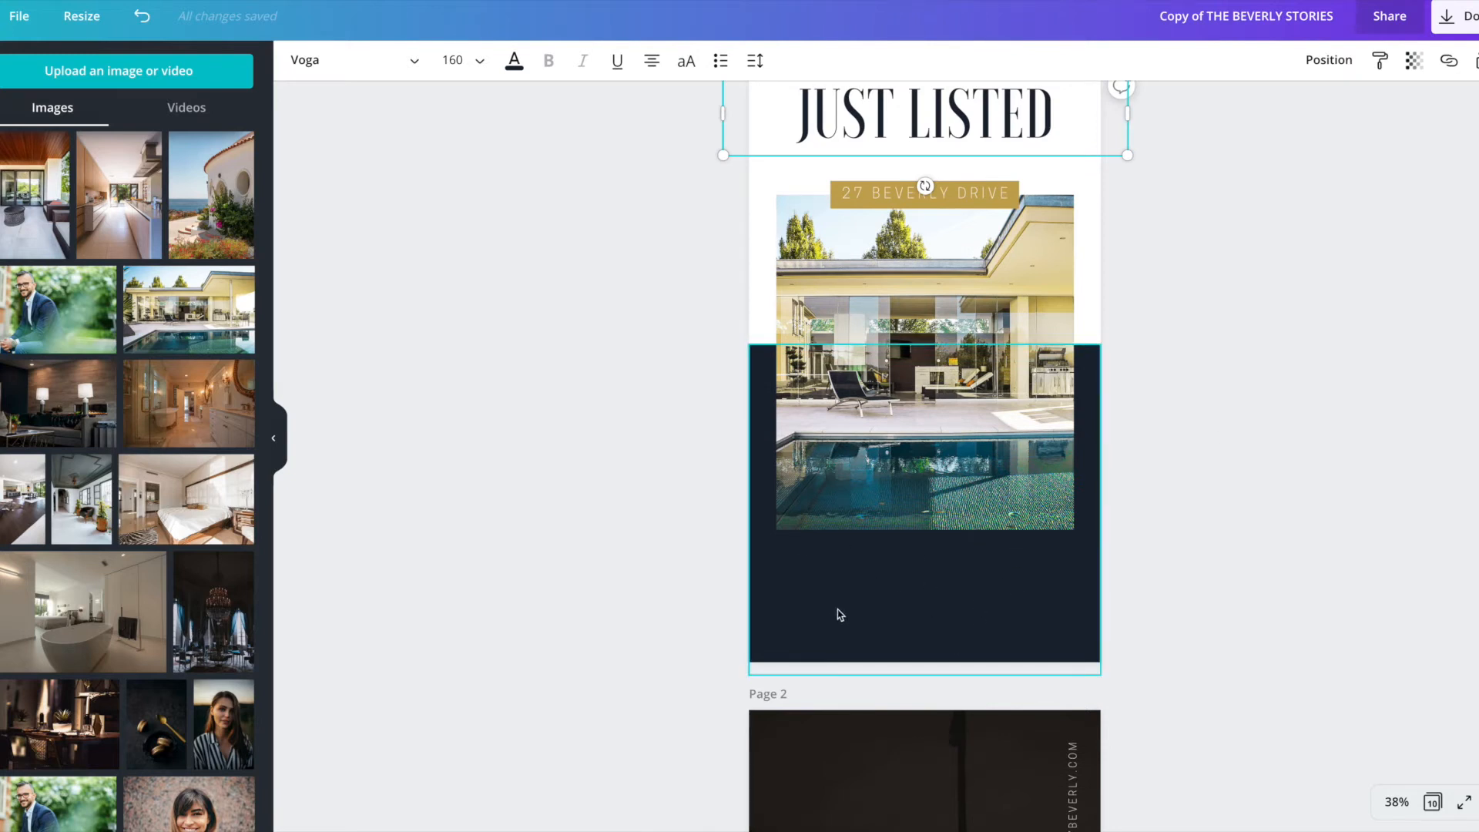
{"action": "scroll", "coordinate": [840, 615], "scroll_direction": "down", "scroll_amount": 1}
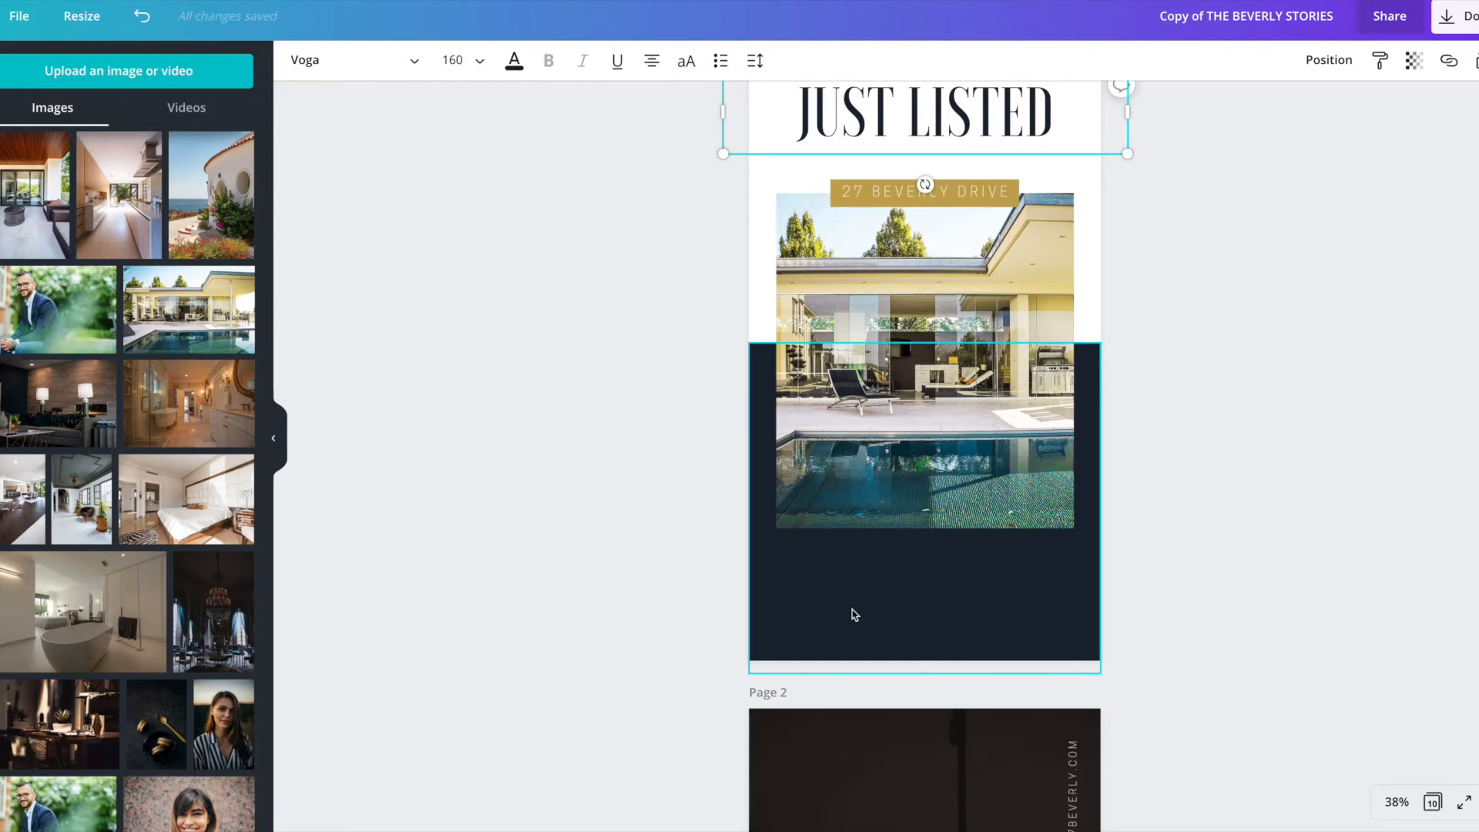
Crop the house photo on page 1 from its lower edge, cutting off most of the pool
{"action": "left_click", "coordinate": [650, 571]}
{"action": "scroll", "coordinate": [1013, 593], "scroll_direction": "down", "scroll_amount": 1}
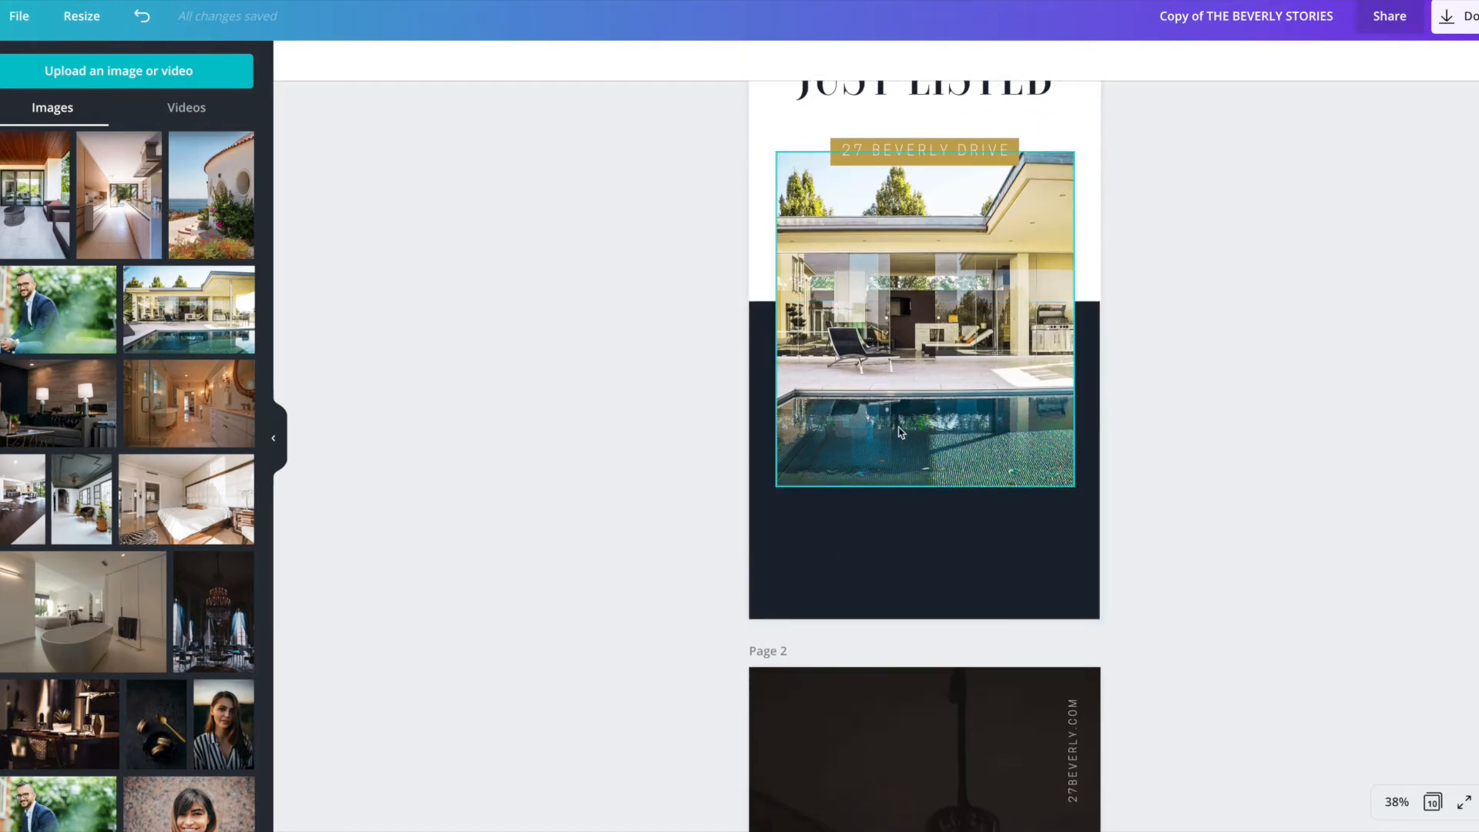
{"action": "left_click", "coordinate": [937, 482]}
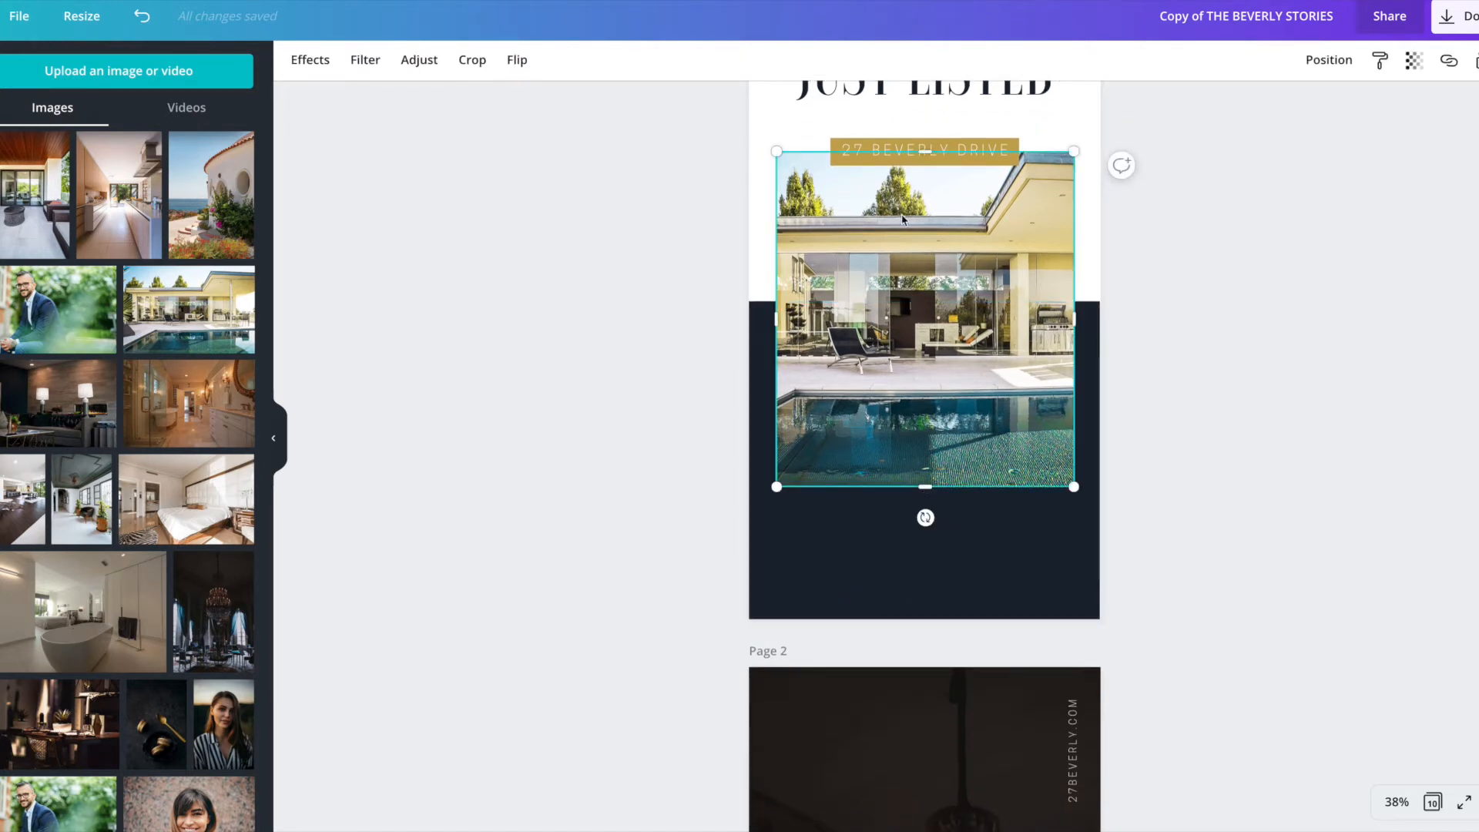
{"action": "left_click_drag", "start_coordinate": [926, 486], "coordinate": [920, 381]}
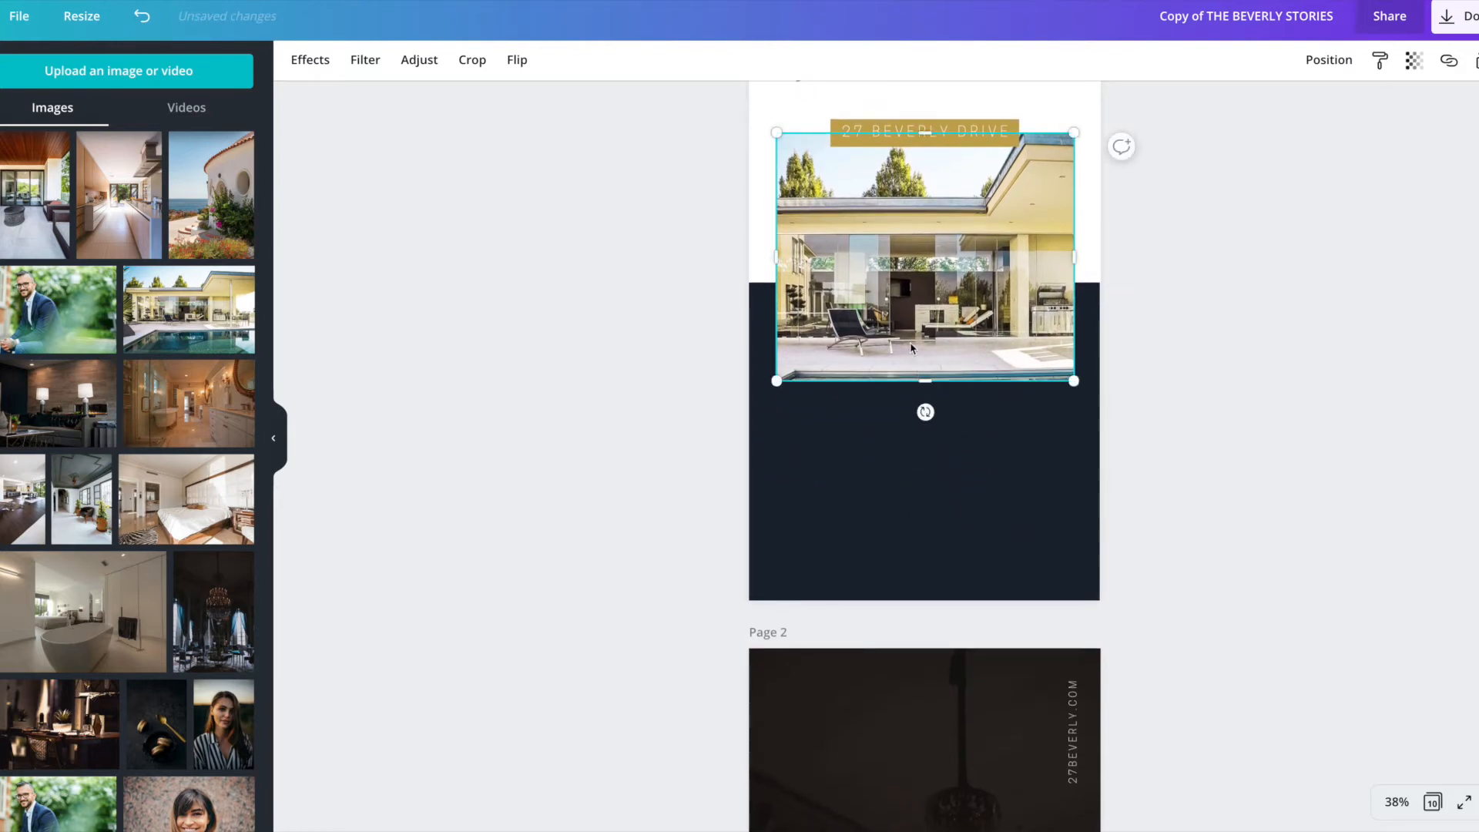
Reposition the house photo up and to the left within its crop frame, bringing part of the pool back into the crop
{"action": "double_click", "coordinate": [911, 348]}
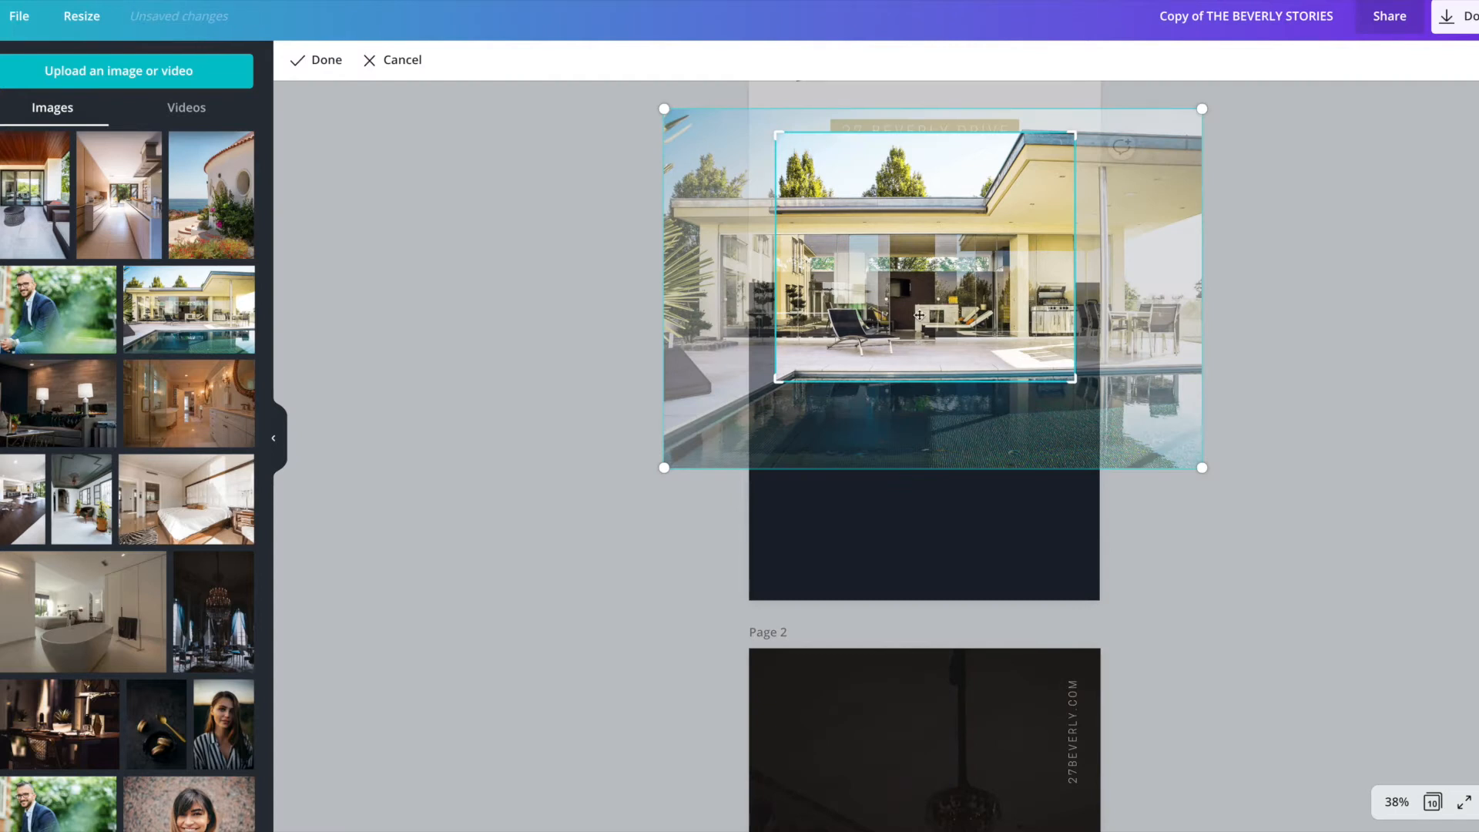
{"action": "left_click_drag", "start_coordinate": [908, 325], "coordinate": [877, 291]}
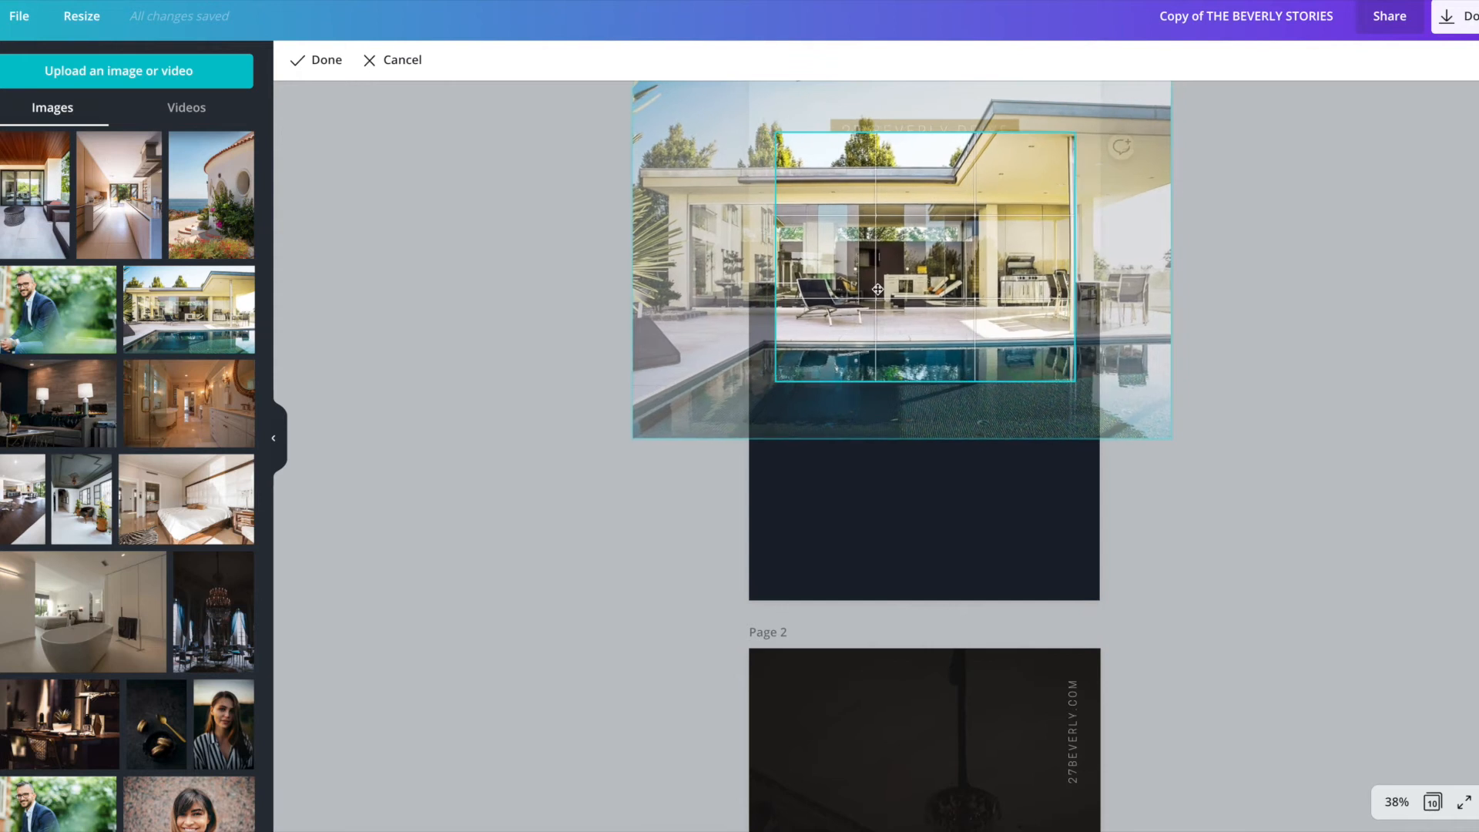
{"action": "left_click", "coordinate": [1239, 372]}
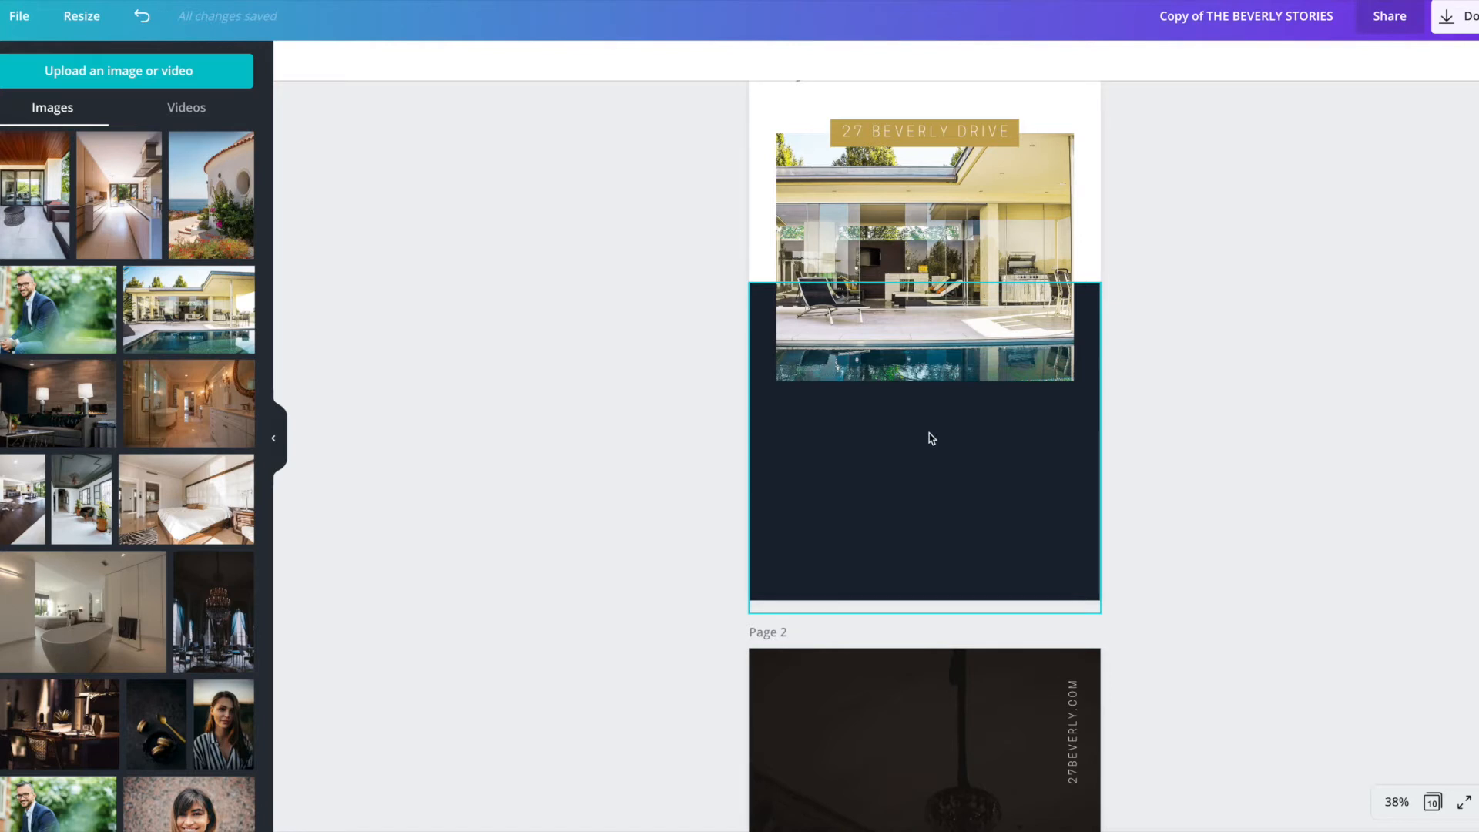
Replace the chandelier background photo on page 2 with the uploaded photo of the freestanding bathtub and bedroom
{"action": "scroll", "coordinate": [967, 468], "scroll_direction": "down", "scroll_amount": 5}
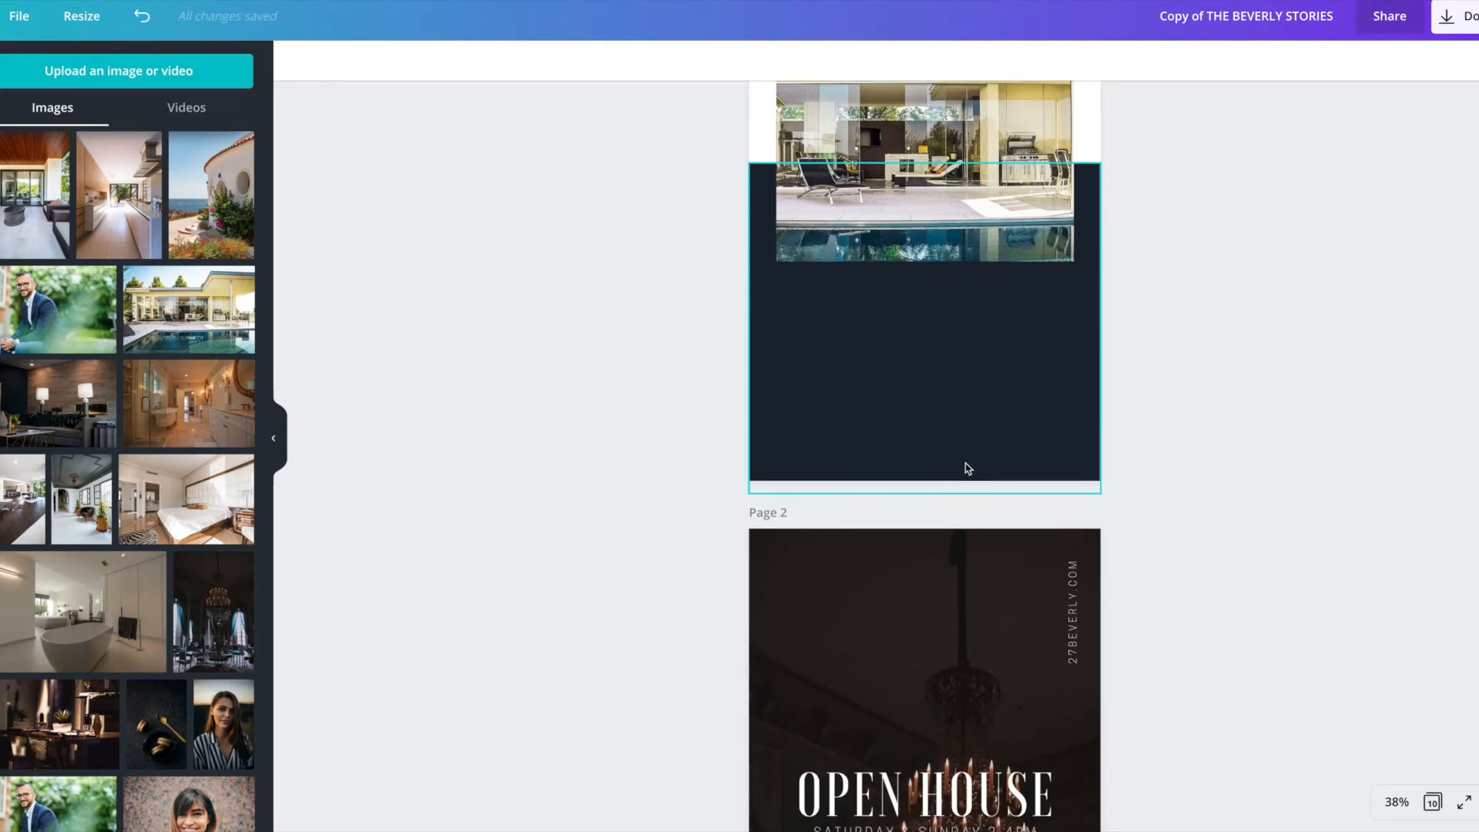
{"action": "scroll", "coordinate": [978, 471], "scroll_direction": "down", "scroll_amount": 4}
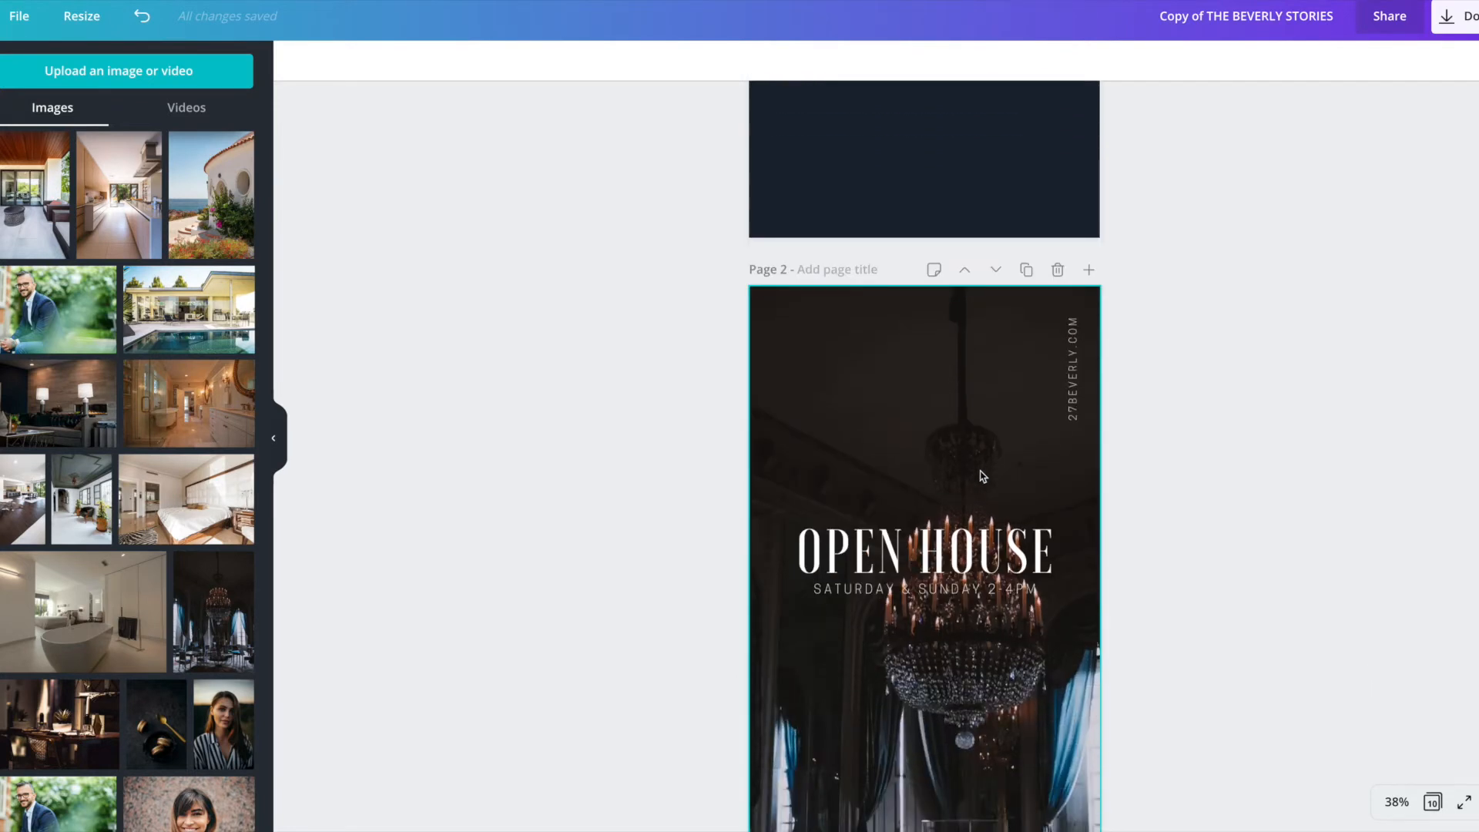
{"action": "scroll", "coordinate": [1001, 514], "scroll_direction": "down", "scroll_amount": 1}
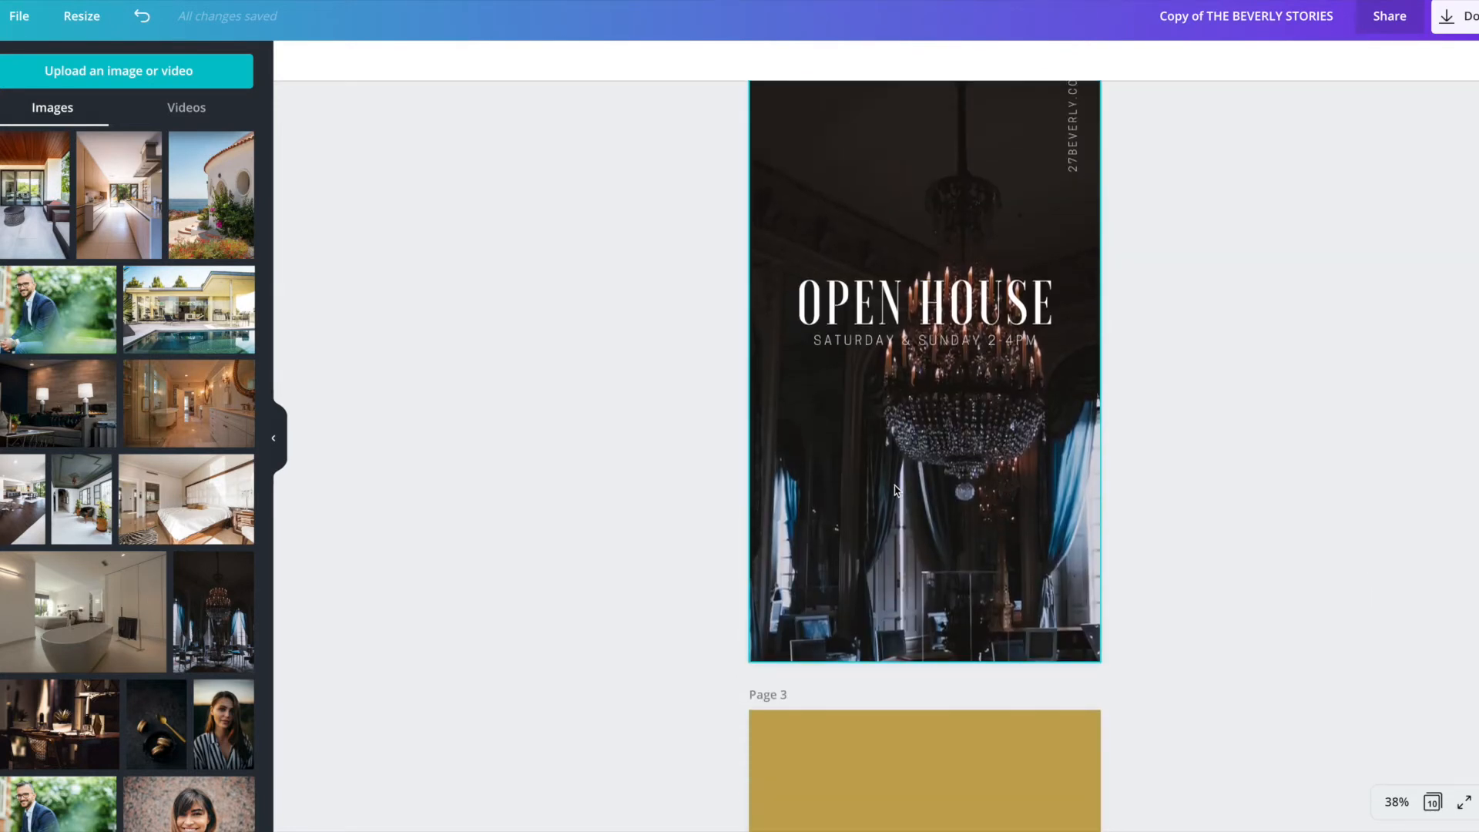
{"action": "scroll", "coordinate": [895, 489], "scroll_direction": "up", "scroll_amount": 1}
{"action": "scroll", "coordinate": [856, 287], "scroll_direction": "down", "scroll_amount": 1}
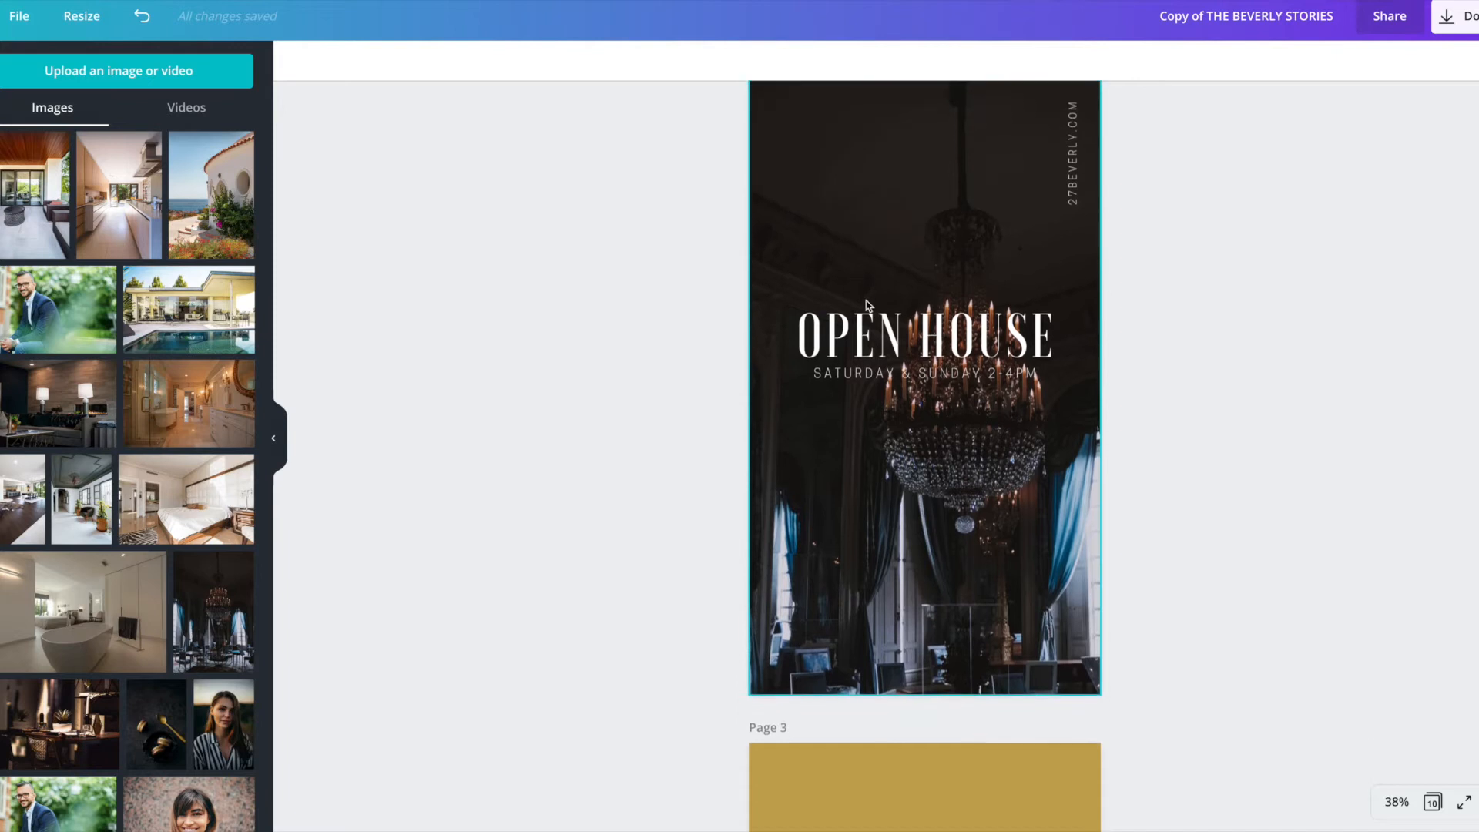
{"action": "scroll", "coordinate": [878, 323], "scroll_direction": "down", "scroll_amount": 2}
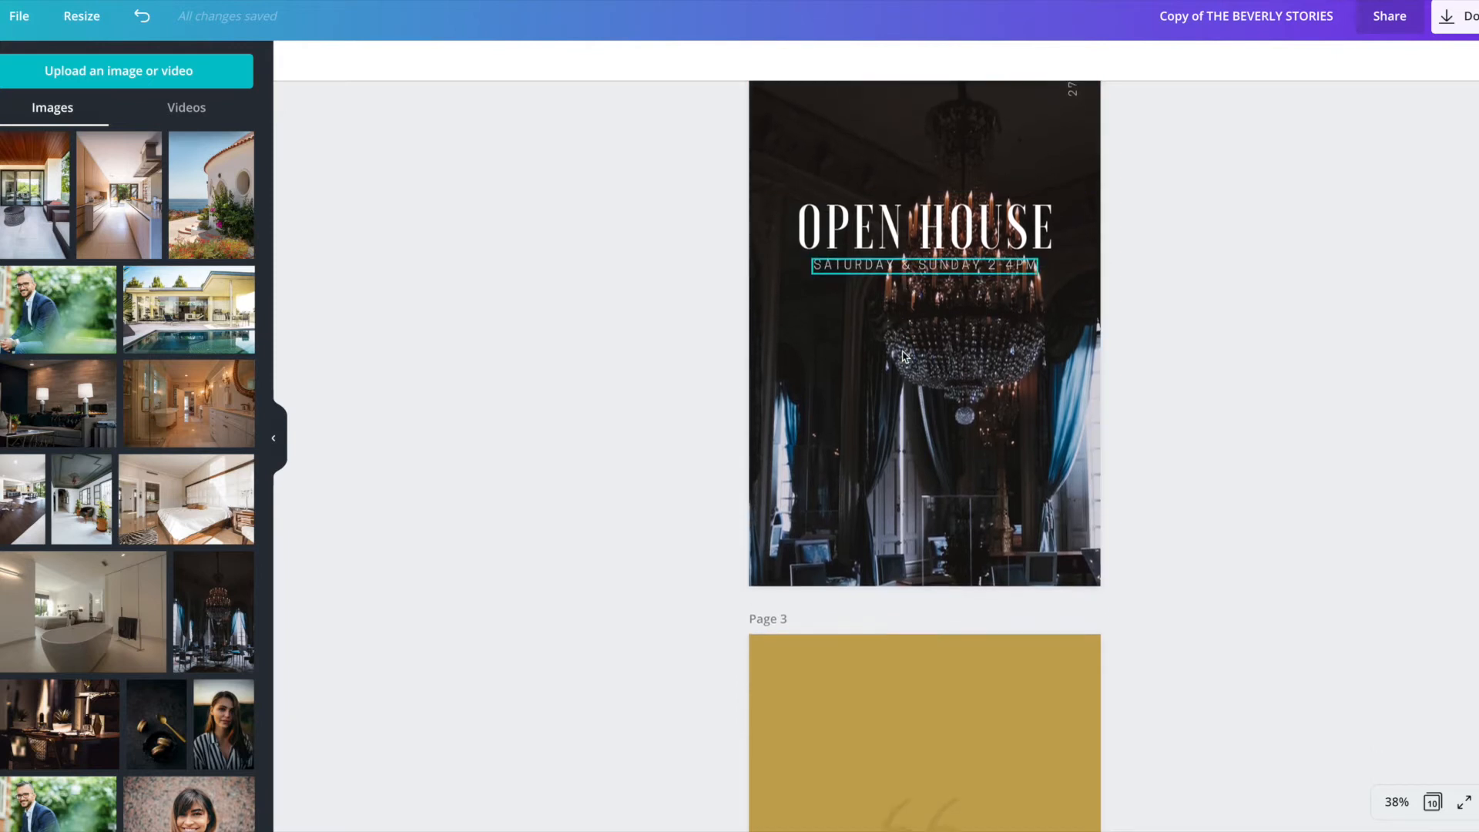
{"action": "left_click", "coordinate": [904, 356]}
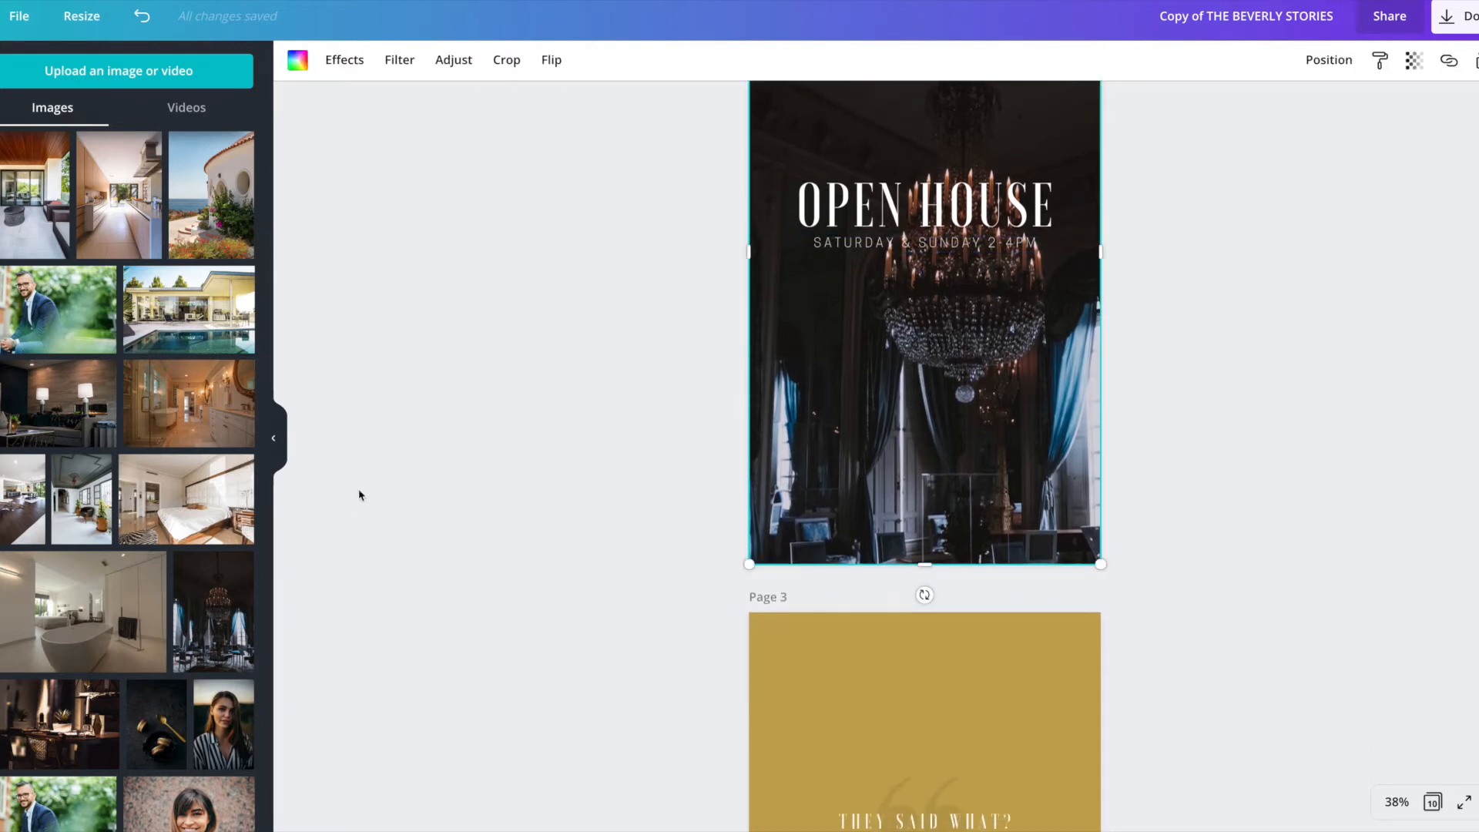
{"action": "left_click_drag", "start_coordinate": [71, 603], "coordinate": [796, 387]}
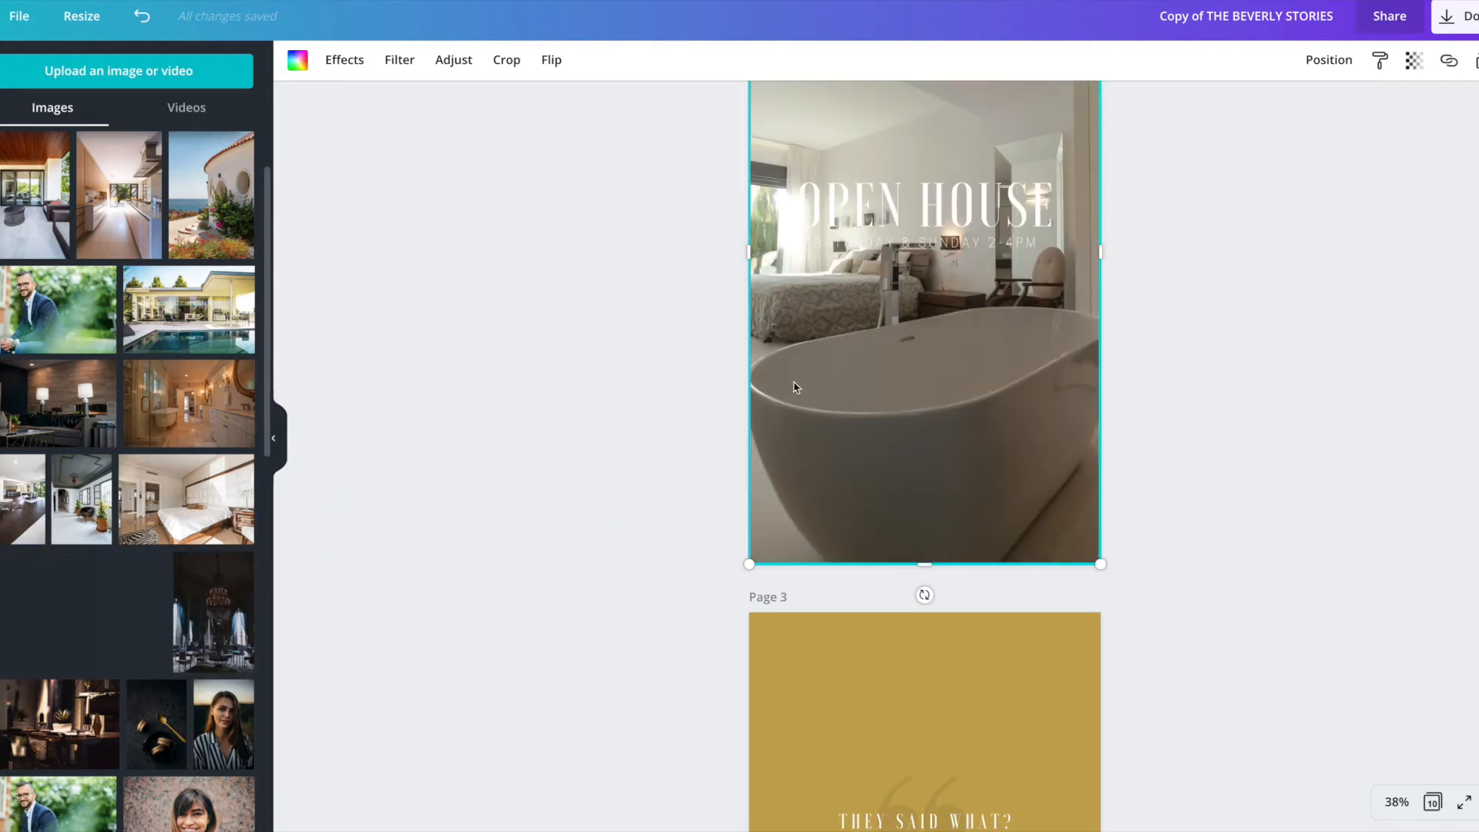
Shift the bathtub photo on page 2 to the right within its frame so more of the wall beside the bedroom shows
{"action": "scroll", "coordinate": [798, 385], "scroll_direction": "up", "scroll_amount": 3}
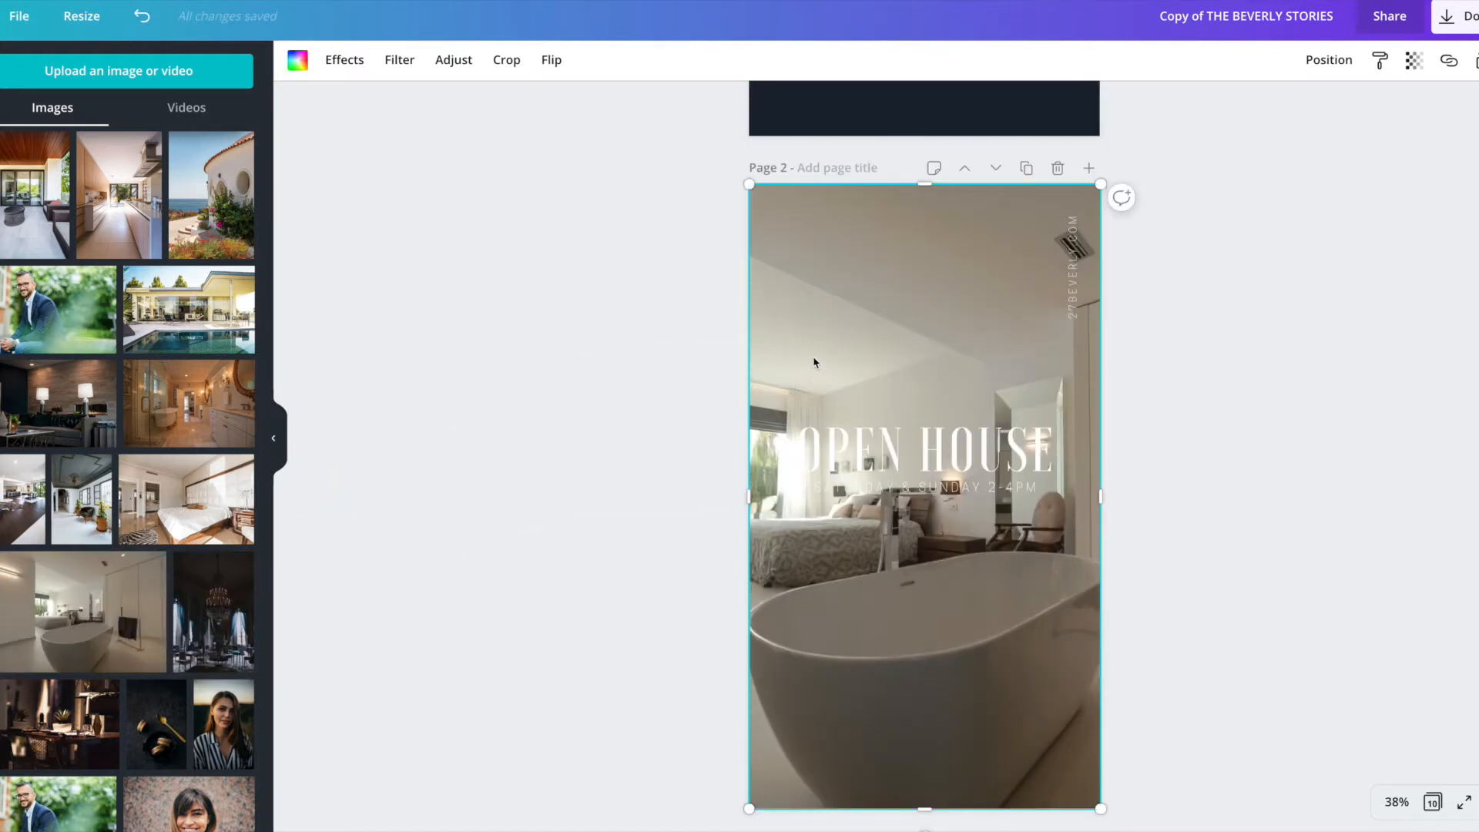
{"action": "double_click", "coordinate": [823, 376]}
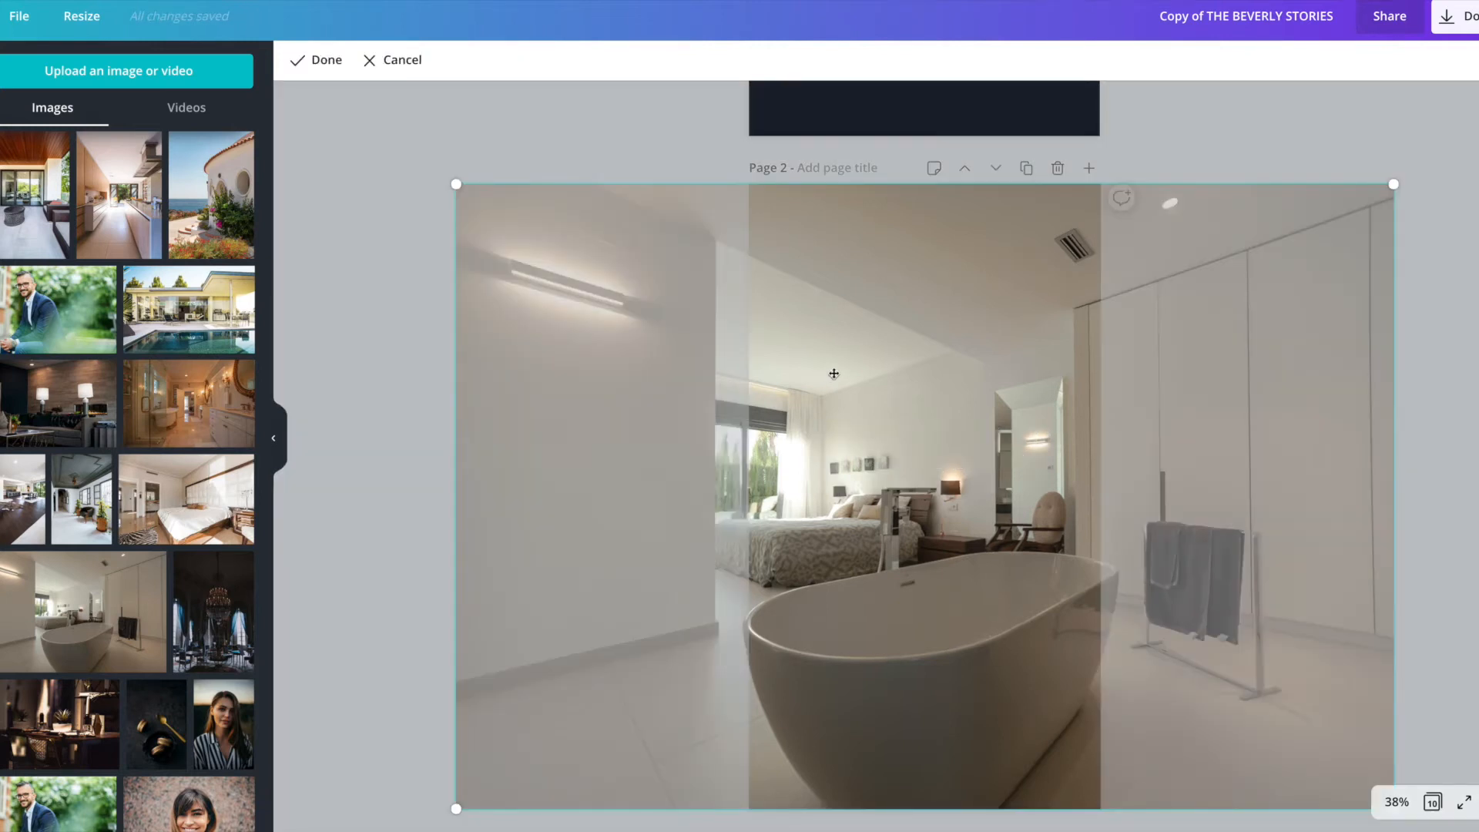
{"action": "left_click_drag", "start_coordinate": [450, 411], "coordinate": [563, 412]}
{"action": "left_click", "coordinate": [426, 409]}
{"action": "left_click", "coordinate": [429, 407]}
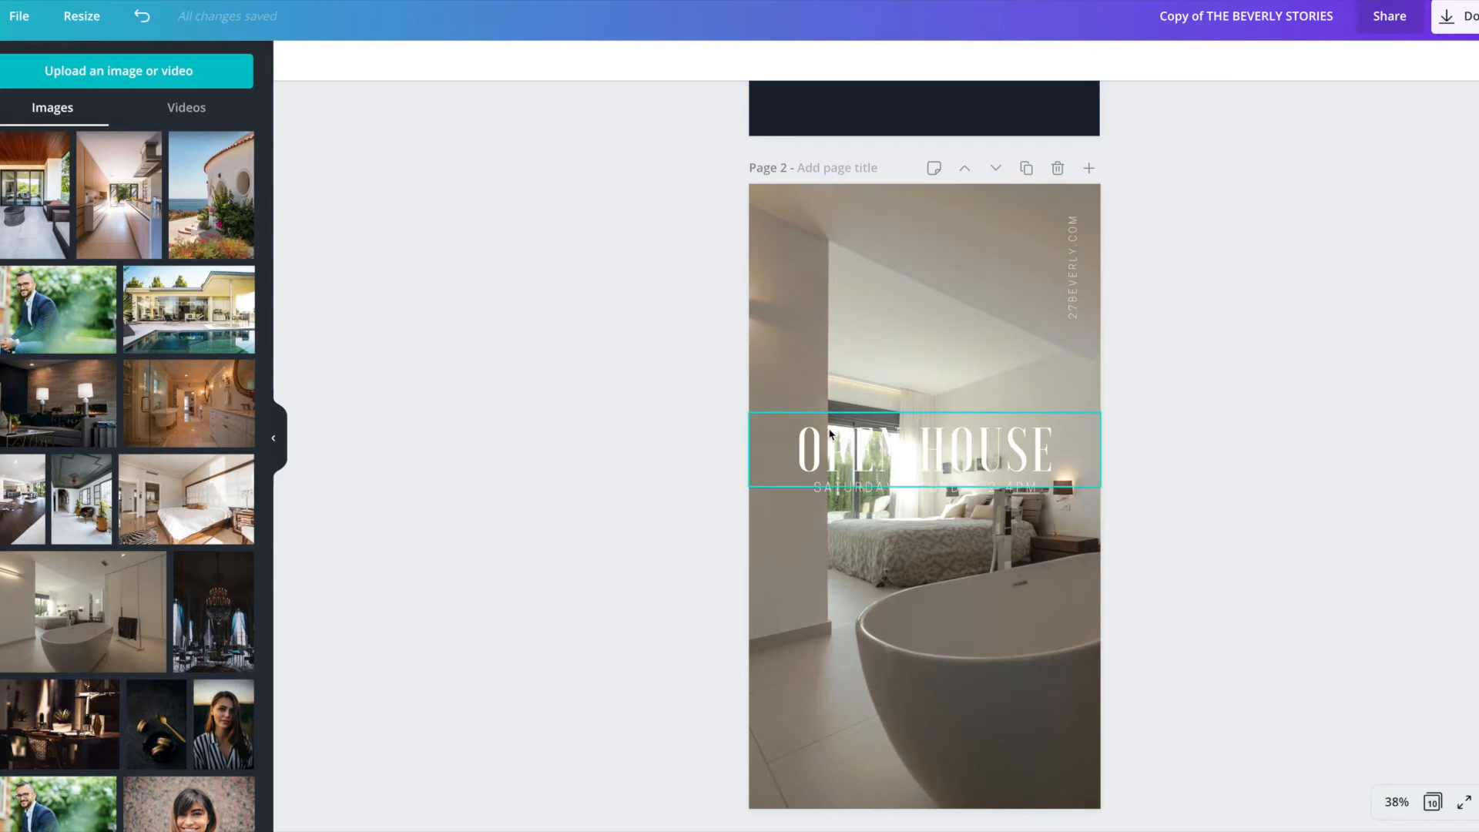
Change the OPEN HOUSE headline on page 2 to the dark navy document colour
{"action": "left_click", "coordinate": [868, 455]}
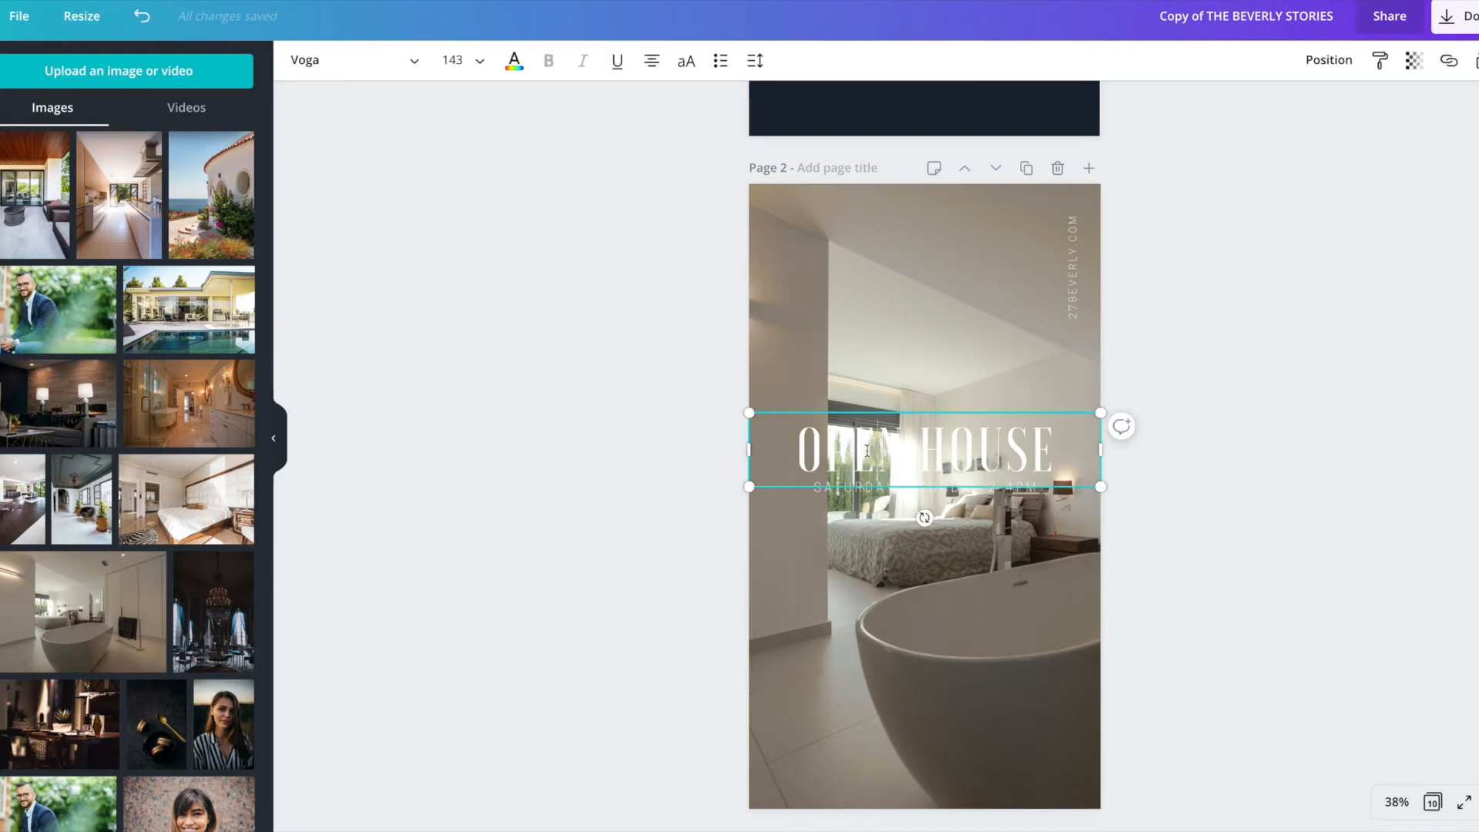
{"action": "left_click_drag", "start_coordinate": [800, 454], "coordinate": [1032, 445]}
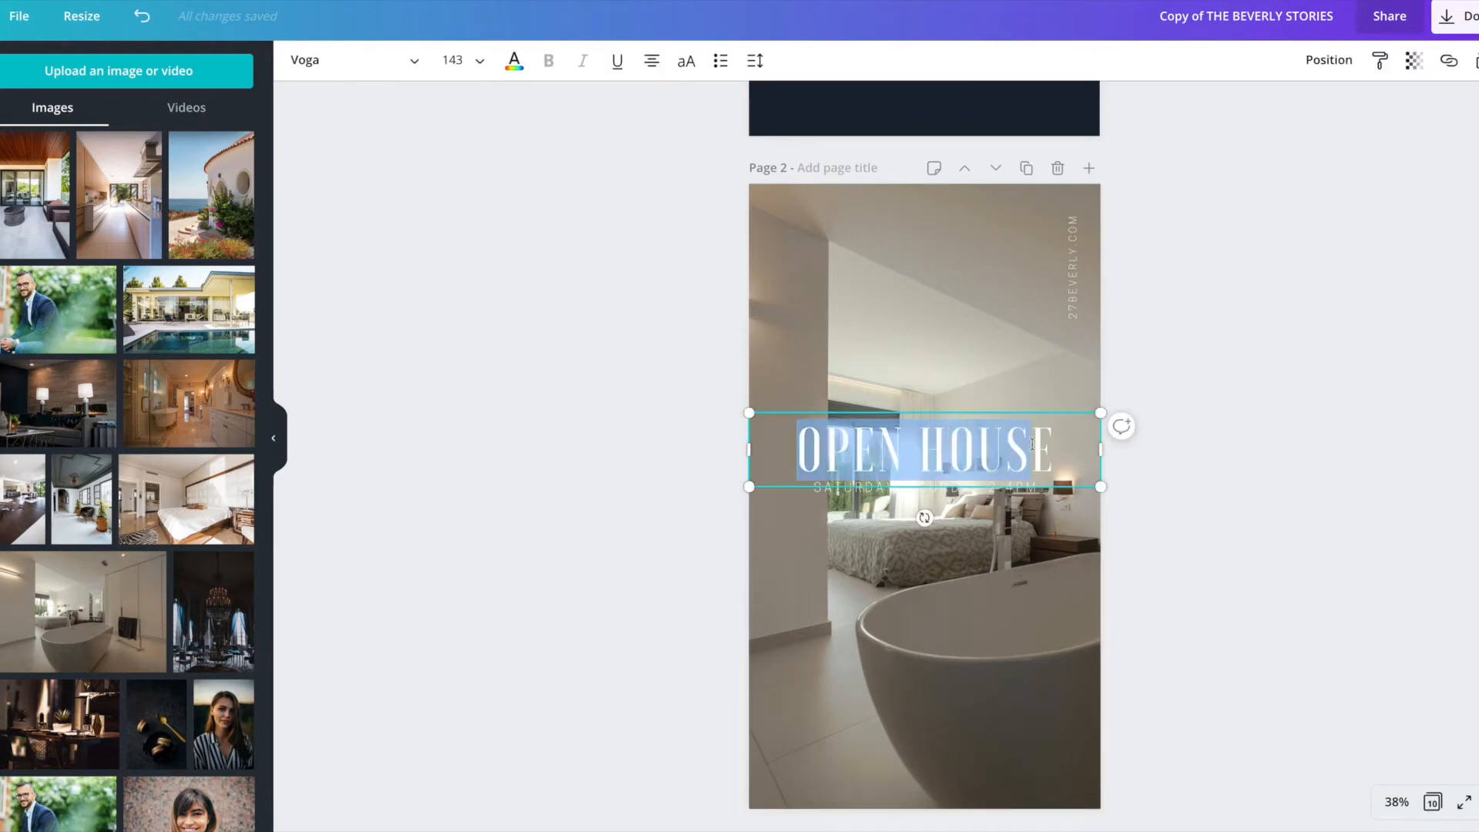
{"action": "left_click", "coordinate": [514, 60]}
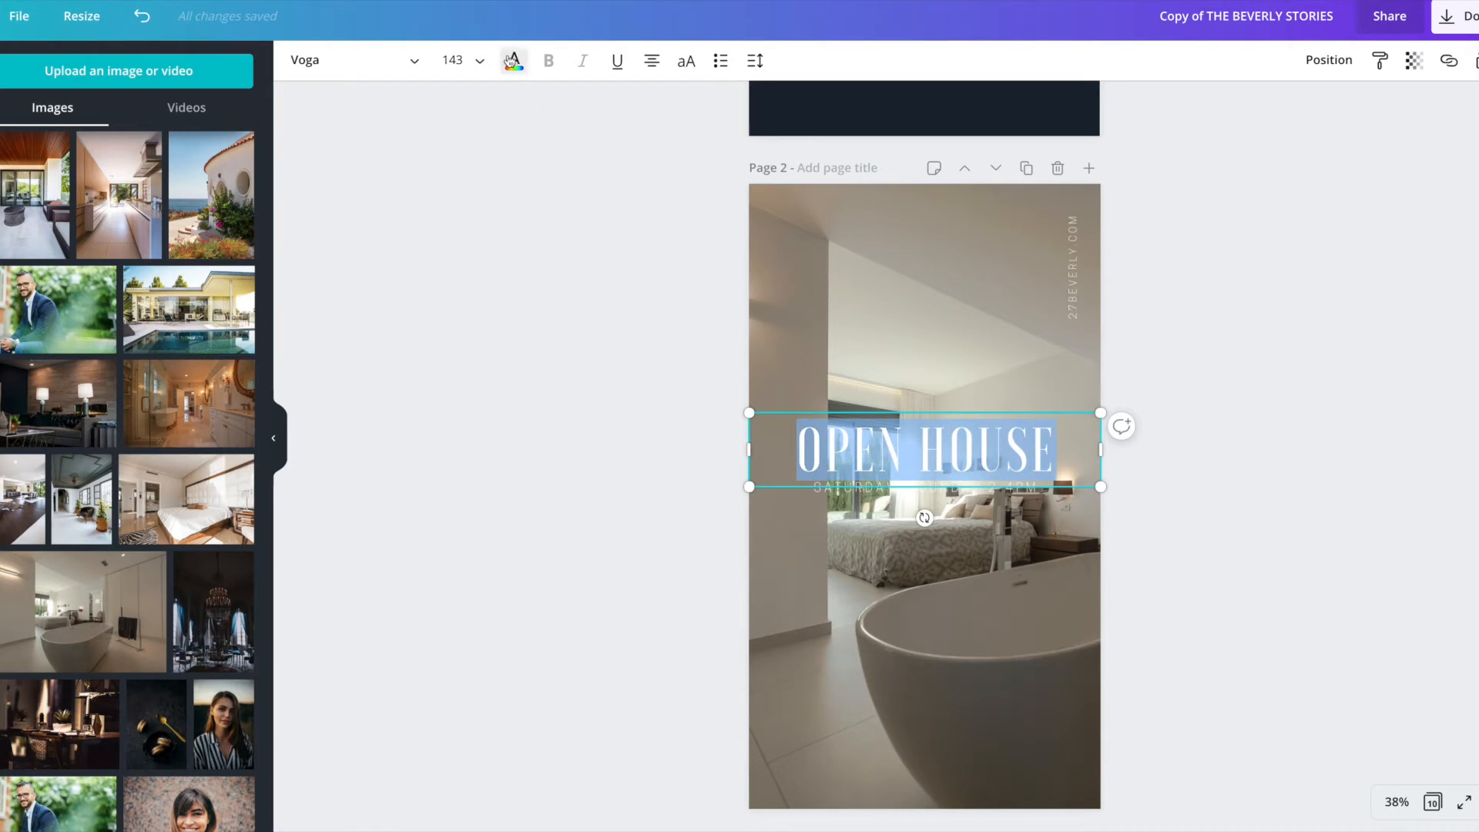
{"action": "left_click", "coordinate": [8, 245]}
{"action": "key", "text": "Escape"}
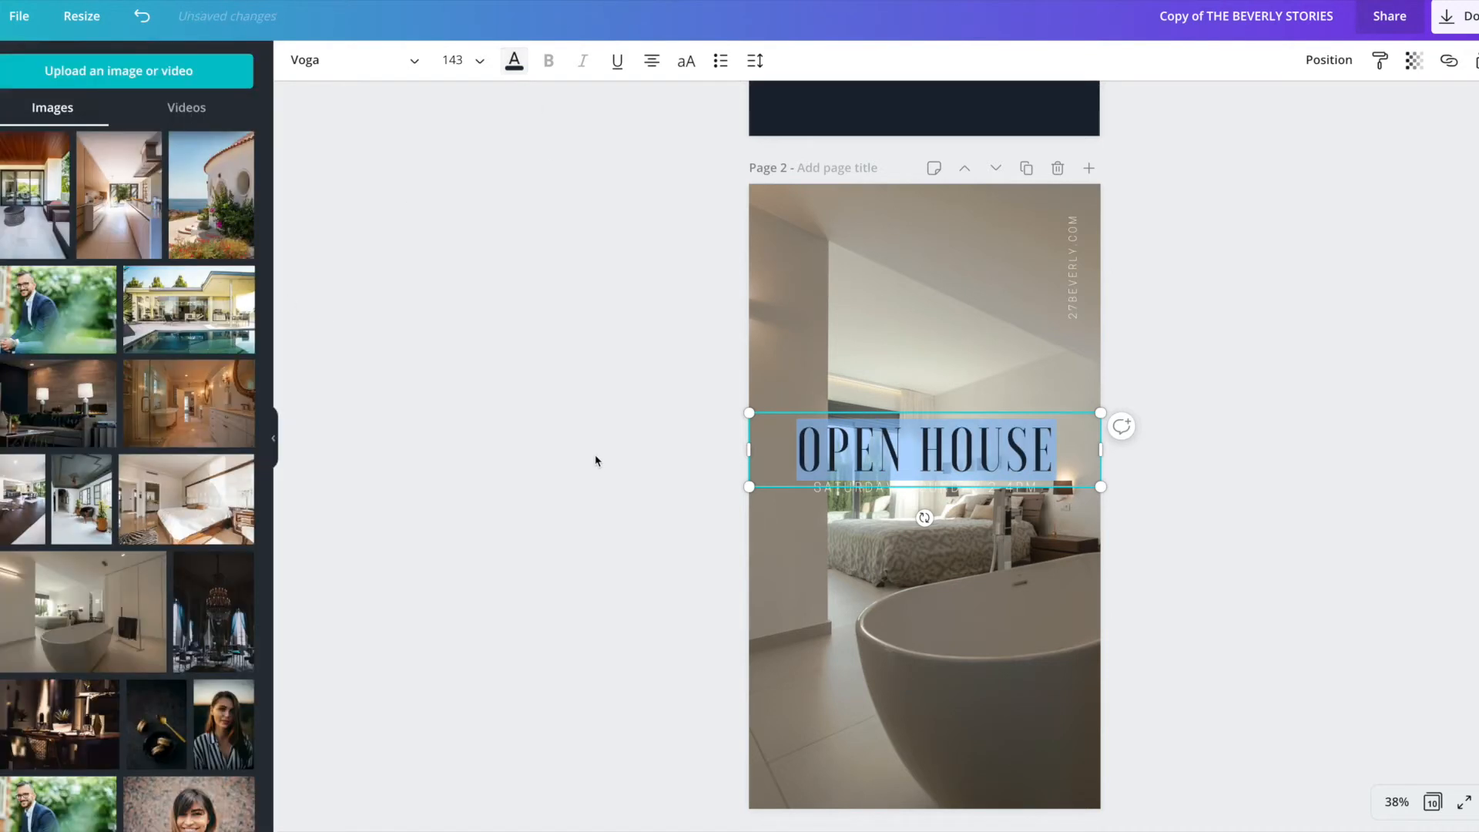
{"action": "key", "text": "Escape"}
{"action": "key", "text": "Escape"}
Change the SATURDAY & SUNDAY 2-4PM line on page 2 to the dark navy document colour
{"action": "left_click", "coordinate": [817, 486]}
{"action": "left_click", "coordinate": [860, 485]}
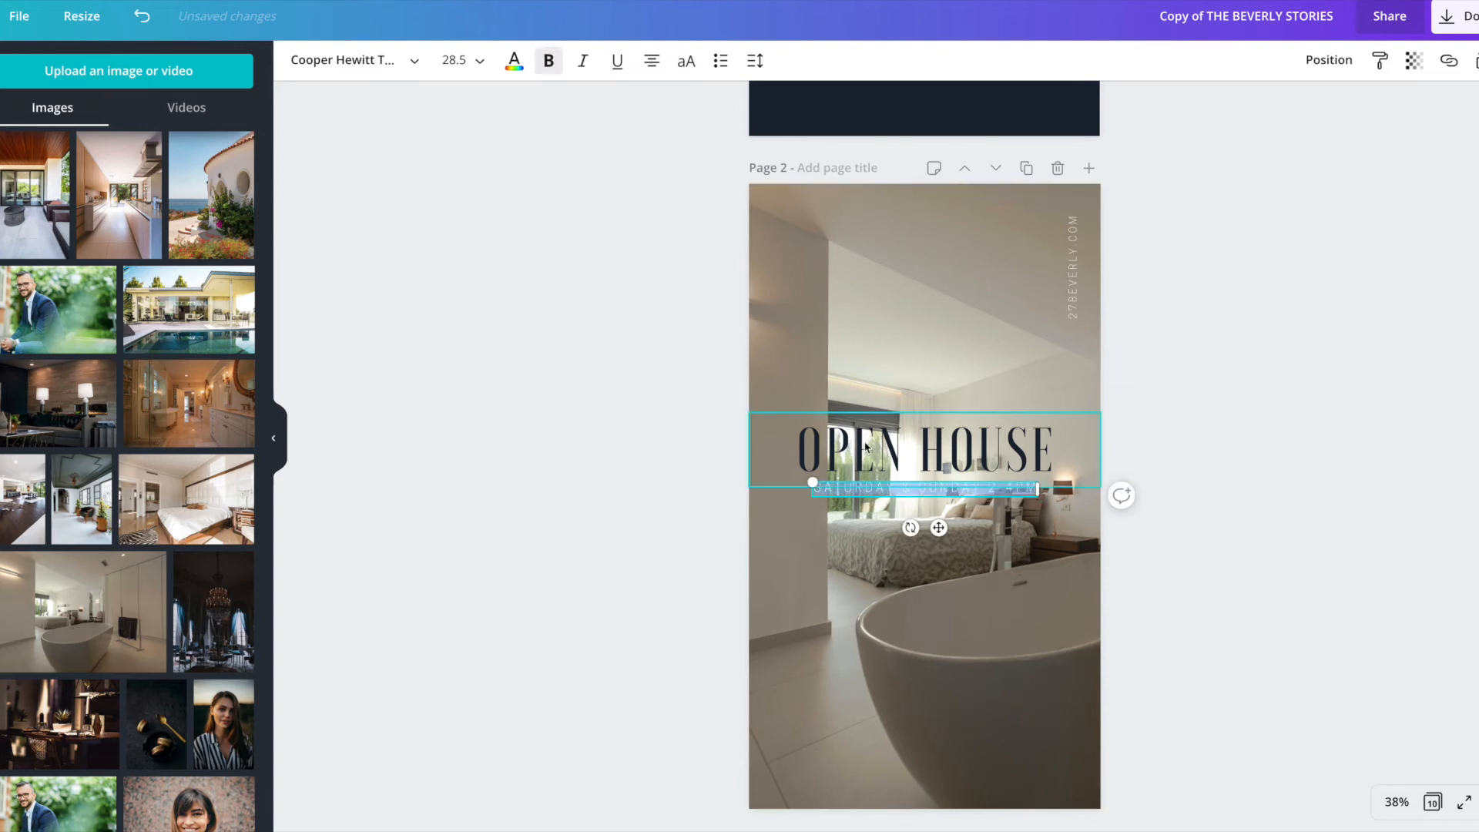
{"action": "left_click", "coordinate": [514, 60]}
{"action": "left_click", "coordinate": [10, 245]}
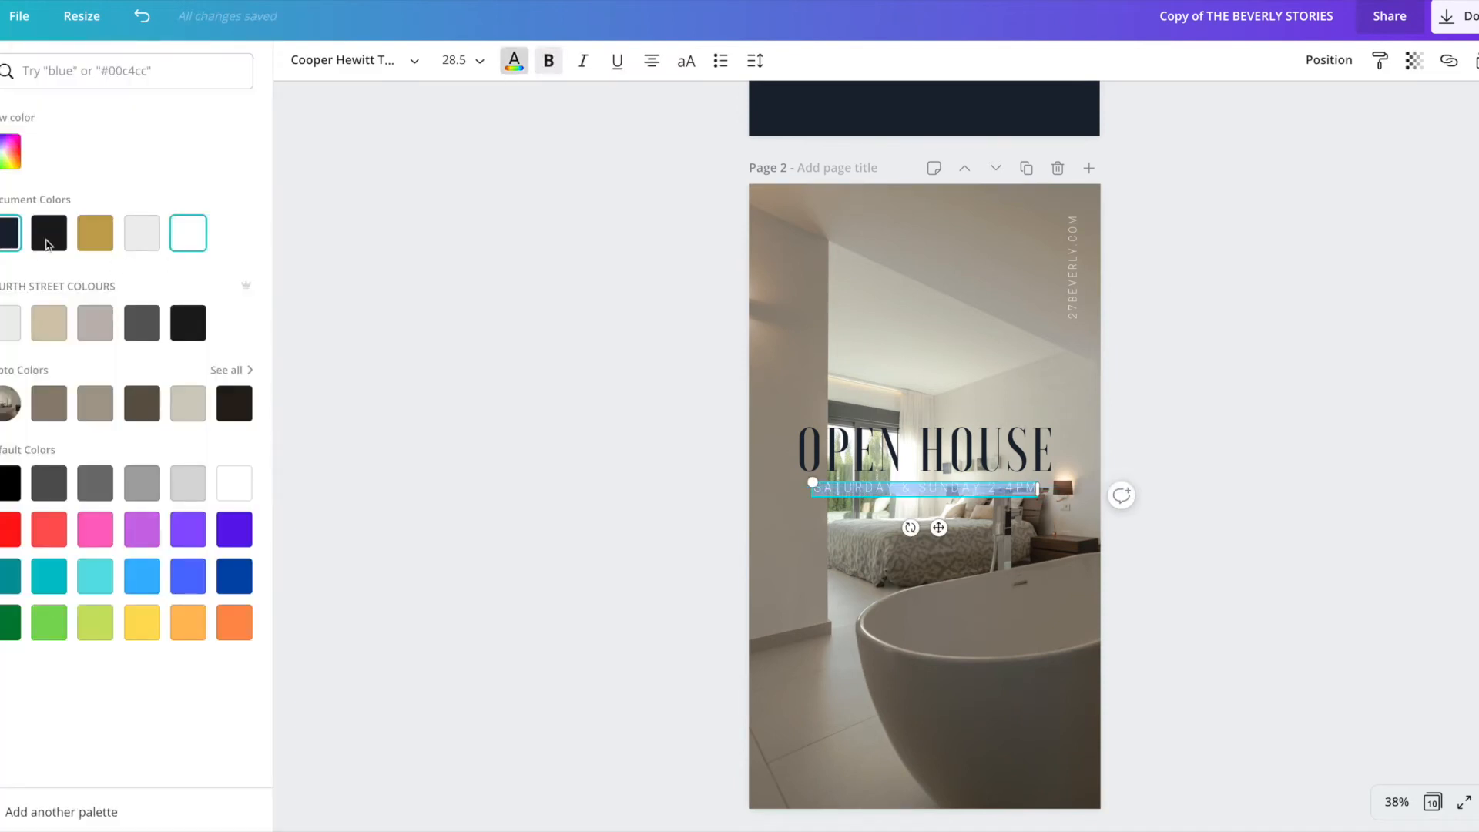
{"action": "key", "text": "Escape"}
{"action": "key", "text": "Escape"}
{"action": "key", "text": "Escape"}
Set the SATURDAY & SUNDAY 2-4PM line to the Cooper Hewitt font and remove its bold formatting
{"action": "left_click", "coordinate": [947, 492]}
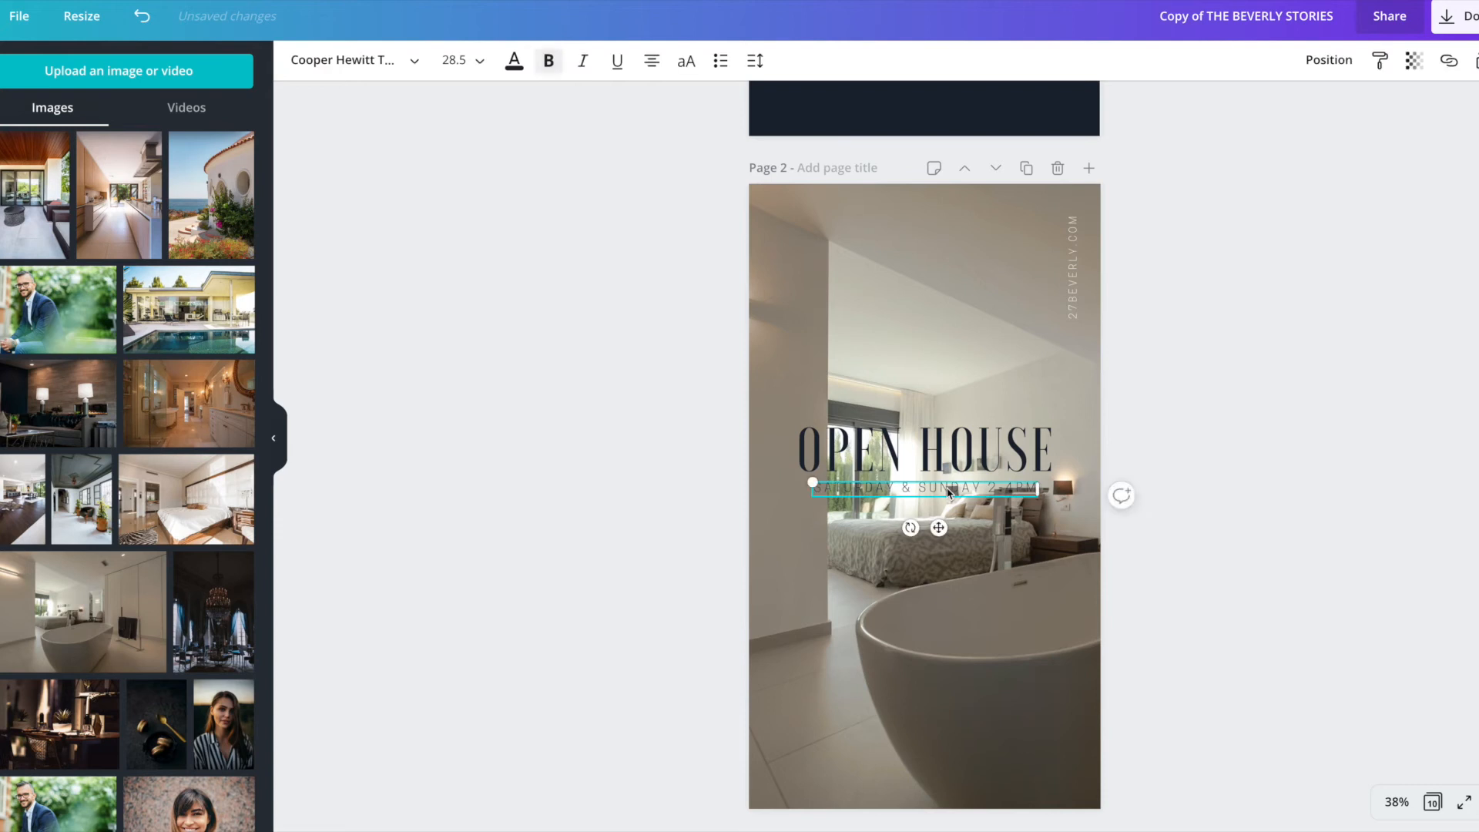
{"action": "left_click", "coordinate": [949, 490]}
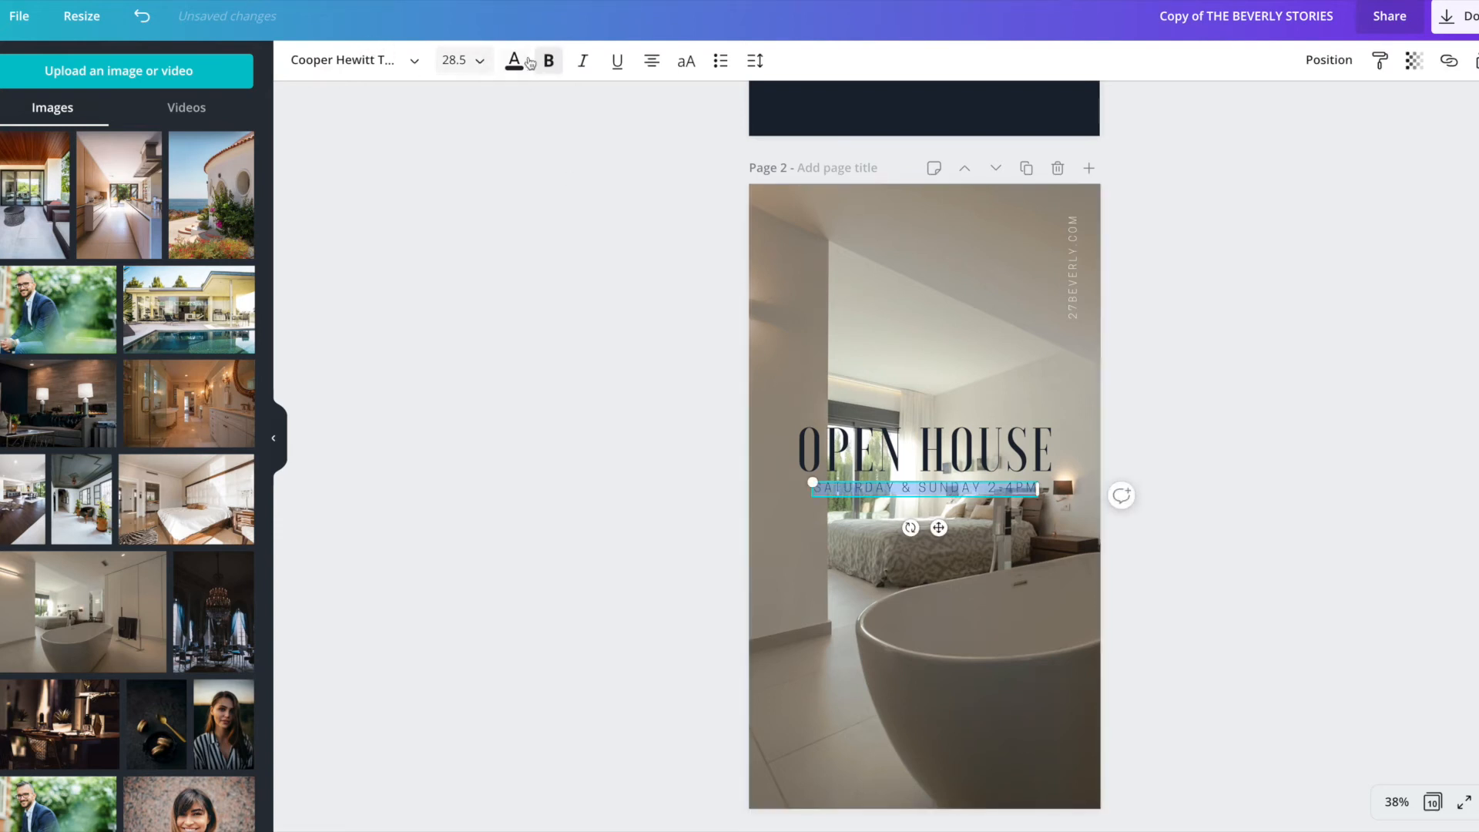
{"action": "left_click", "coordinate": [390, 63]}
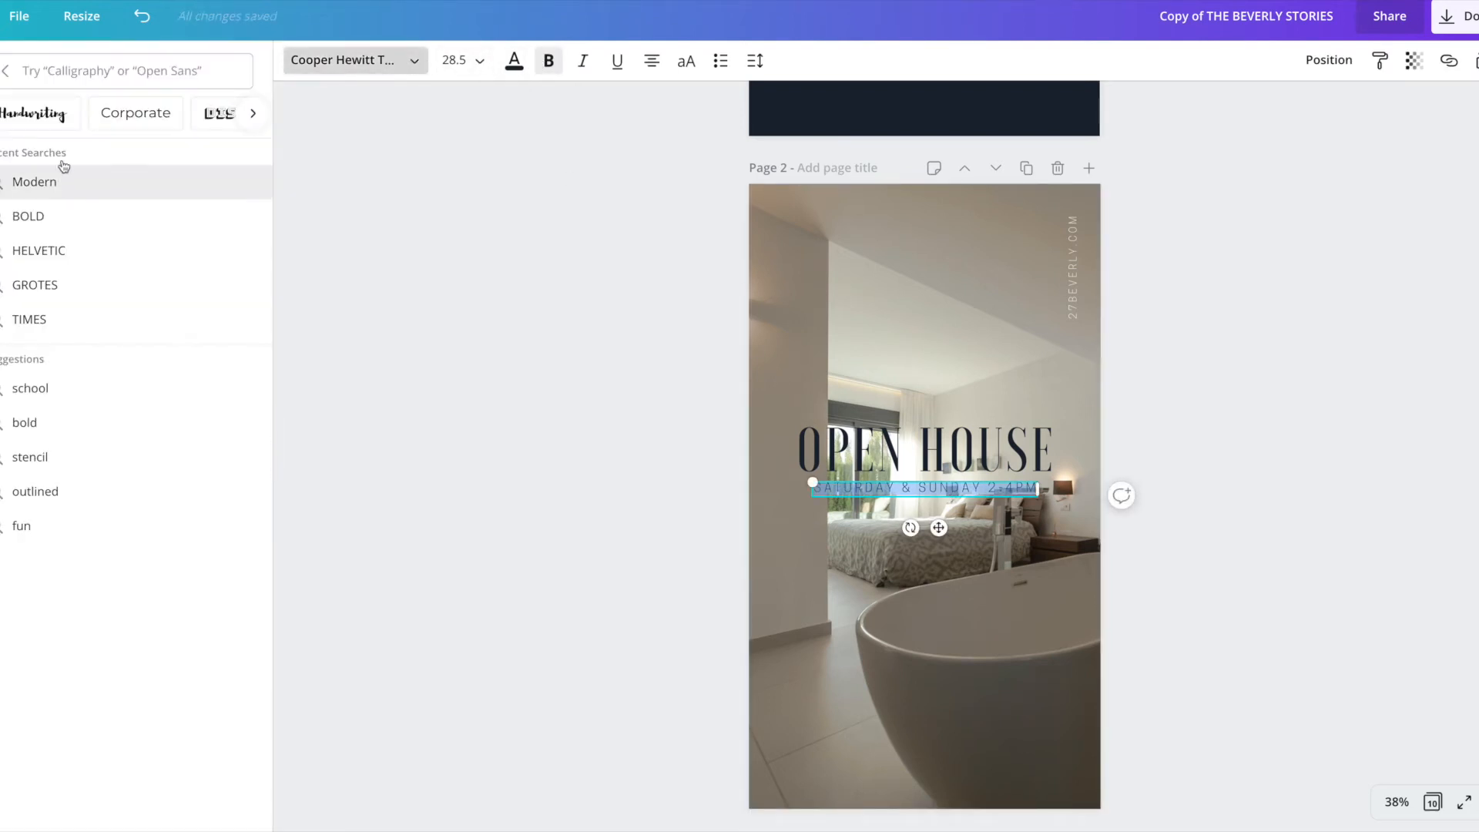
{"action": "left_click", "coordinate": [9, 73]}
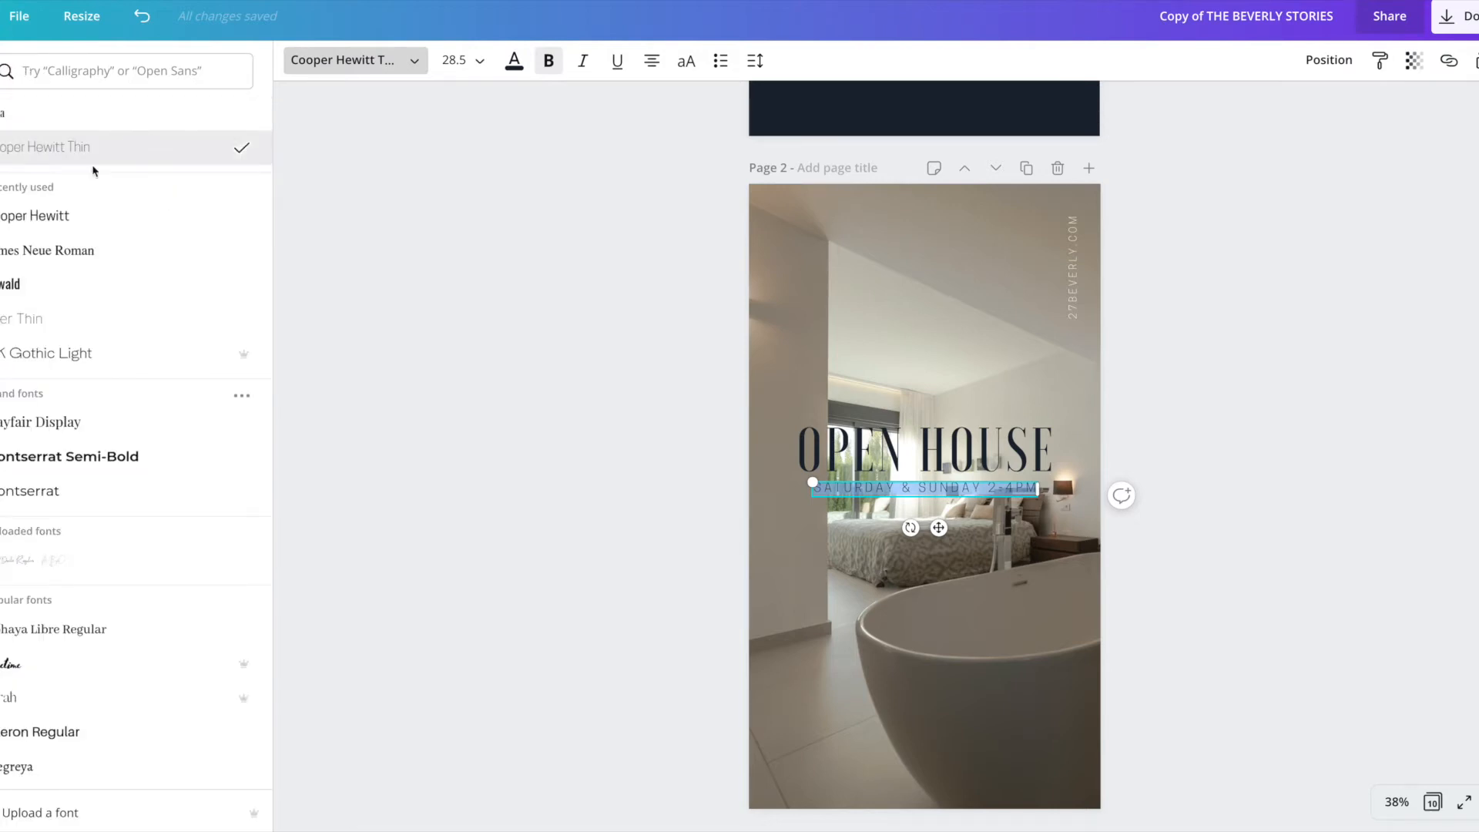
{"action": "left_click", "coordinate": [23, 220]}
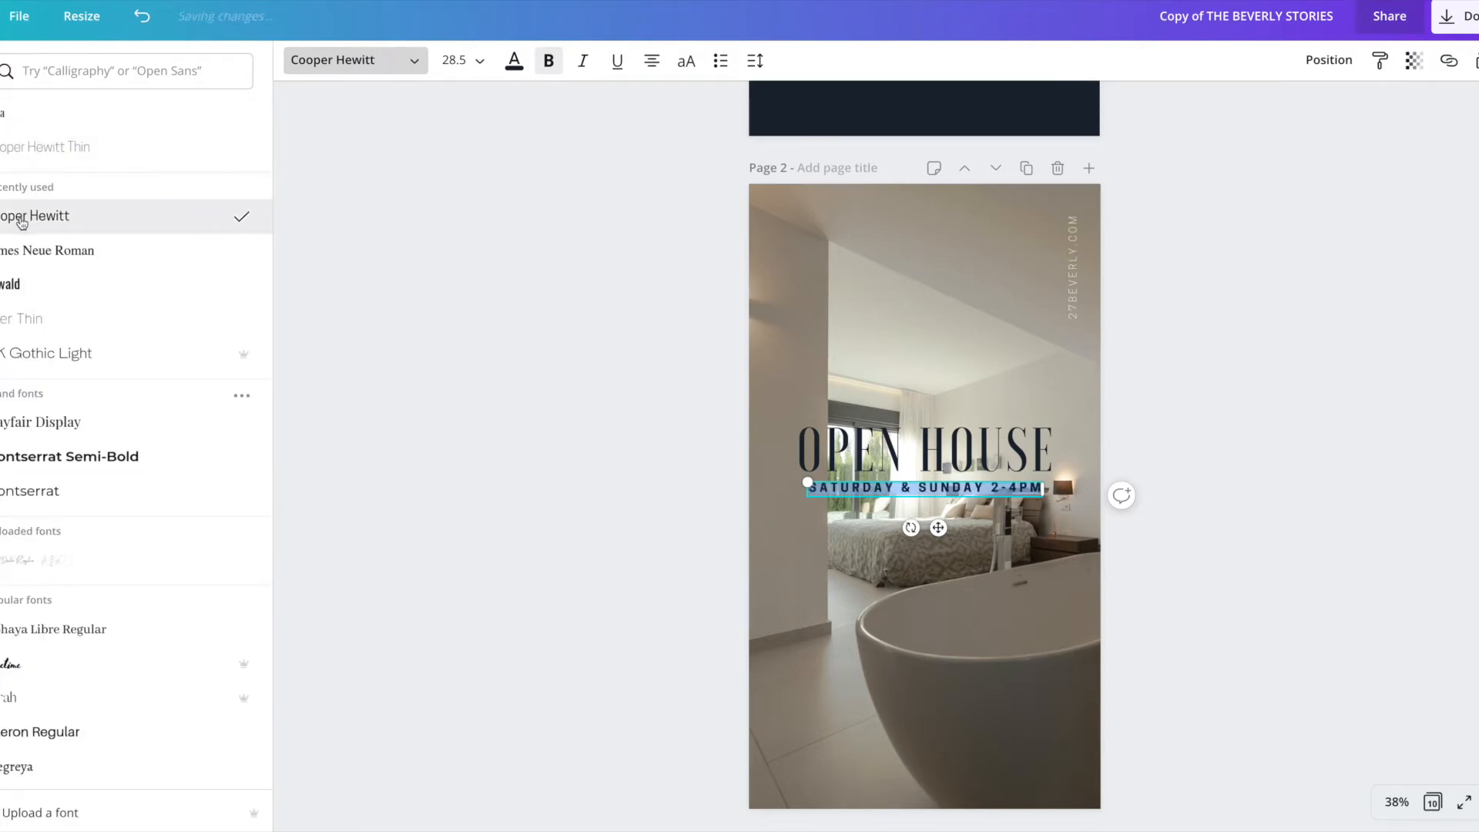
{"action": "left_click", "coordinate": [548, 60]}
{"action": "left_click", "coordinate": [571, 416]}
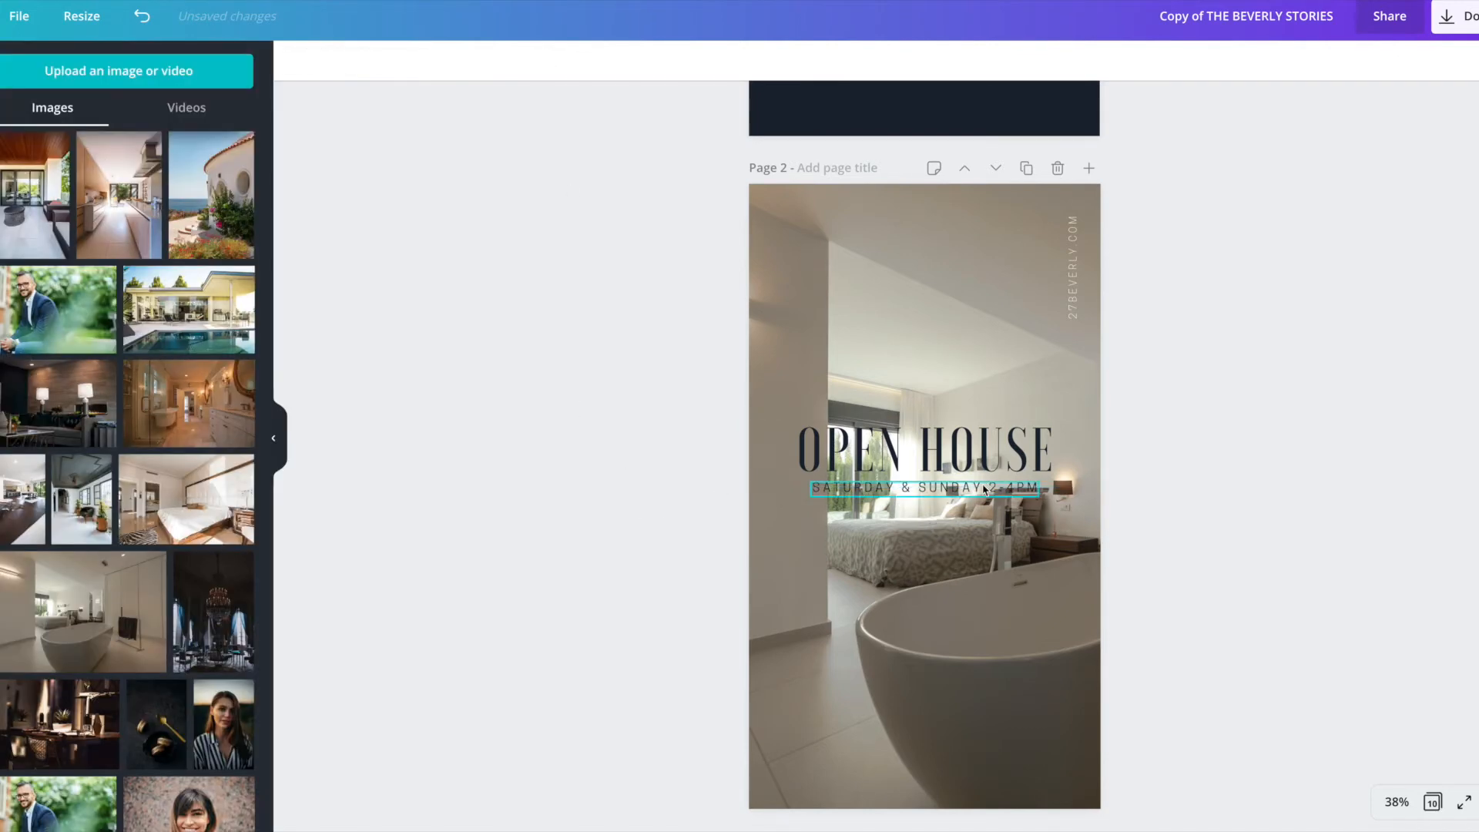
Move the OPEN HOUSE headline and its date line together up the page, above the bedroom window in the photo
{"action": "scroll", "coordinate": [1269, 476], "scroll_direction": "down", "scroll_amount": 1}
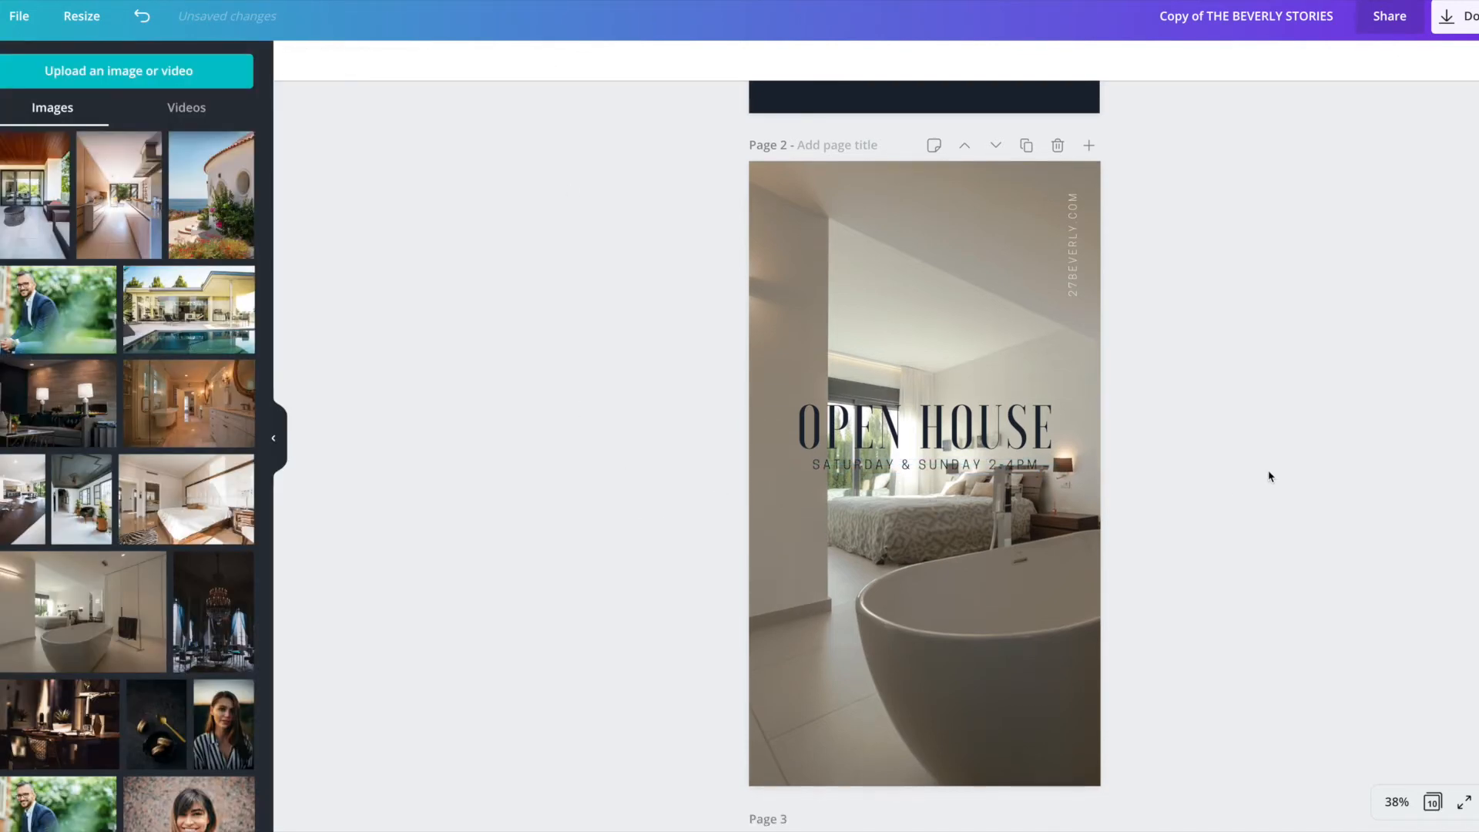
{"action": "left_click", "coordinate": [928, 437]}
{"action": "left_click", "coordinate": [918, 470], "text": "shift"}
{"action": "mouse_move", "coordinate": [916, 429]}
{"action": "left_mouse_down"}
{"action": "mouse_move", "coordinate": [916, 408]}
{"action": "mouse_move", "coordinate": [915, 430]}
{"action": "left_mouse_up"}
{"action": "left_click", "coordinate": [630, 564]}
{"action": "left_click", "coordinate": [854, 431]}
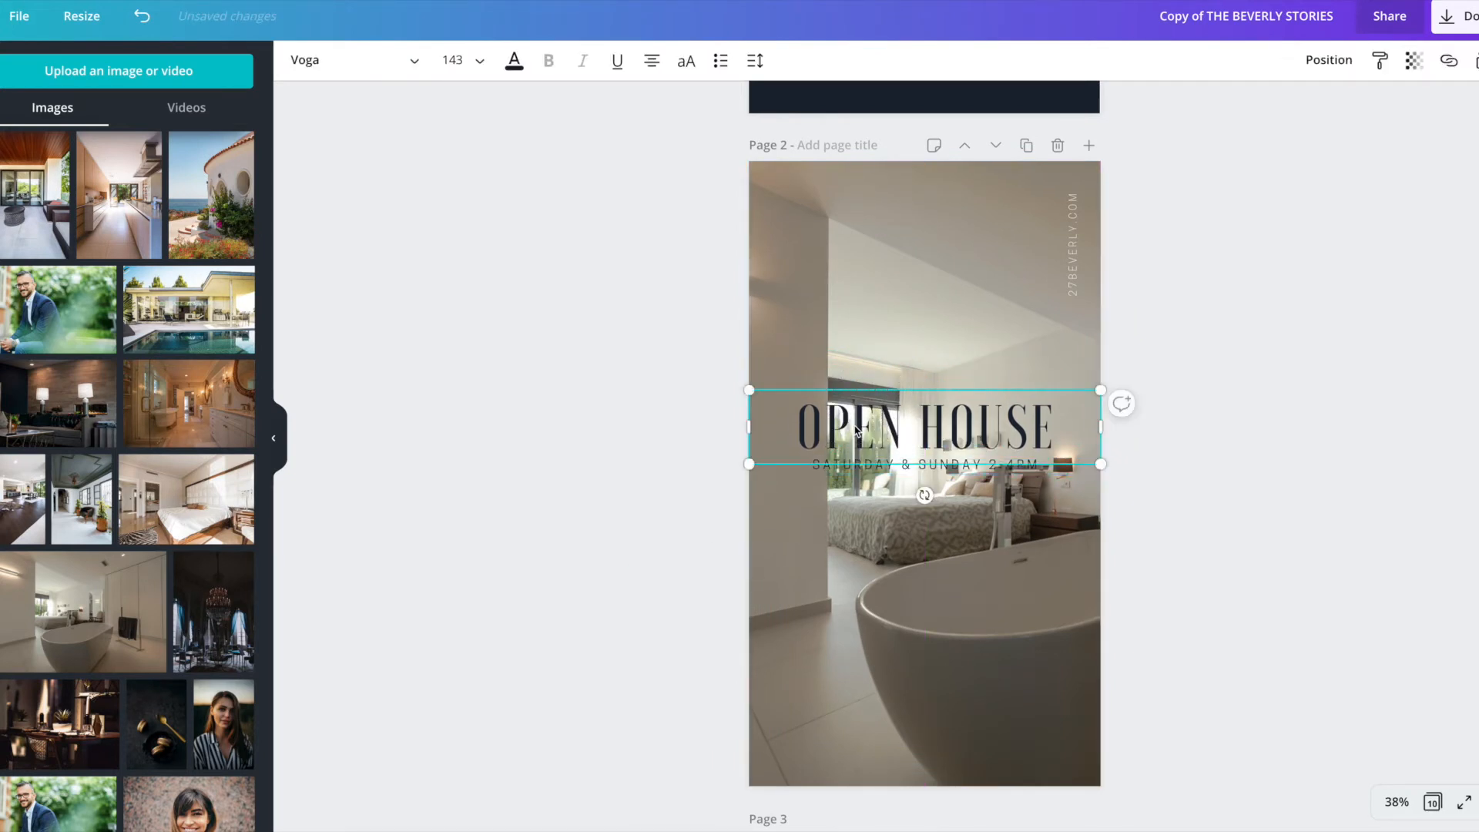
{"action": "left_click", "coordinate": [846, 471], "text": "shift"}
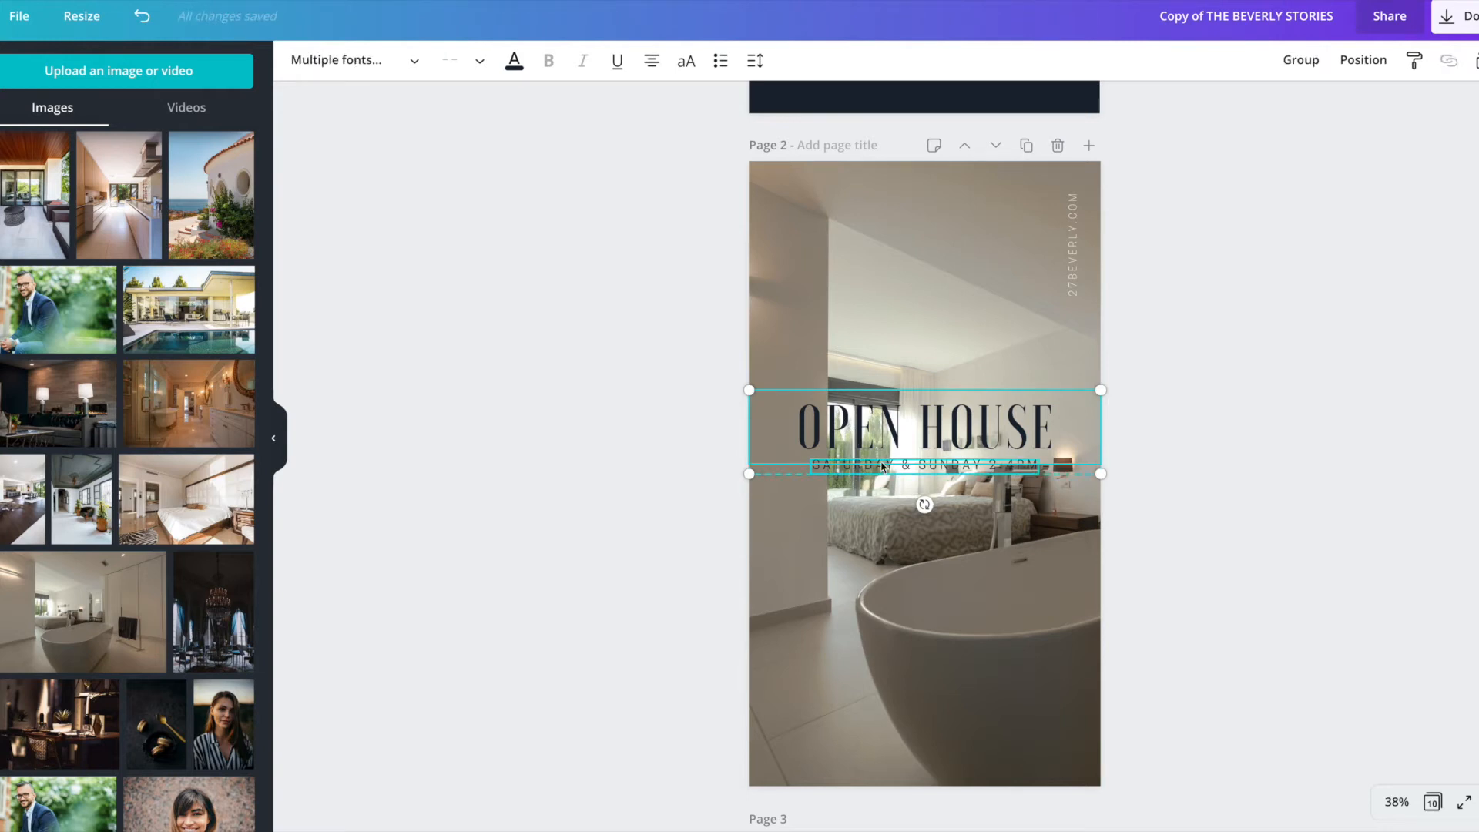
{"action": "scroll", "coordinate": [861, 435], "scroll_direction": "up", "scroll_amount": 1}
{"action": "scroll", "coordinate": [860, 428], "scroll_direction": "down", "scroll_amount": 1}
{"action": "left_click_drag", "start_coordinate": [861, 425], "coordinate": [889, 350]}
Move the vertical 27BEVERLY.COM text on page 2 down to the lower right corner of the photo
{"action": "scroll", "coordinate": [868, 327], "scroll_direction": "up", "scroll_amount": 1}
{"action": "left_click", "coordinate": [1072, 268]}
{"action": "left_click_drag", "start_coordinate": [1074, 268], "coordinate": [1082, 742]}
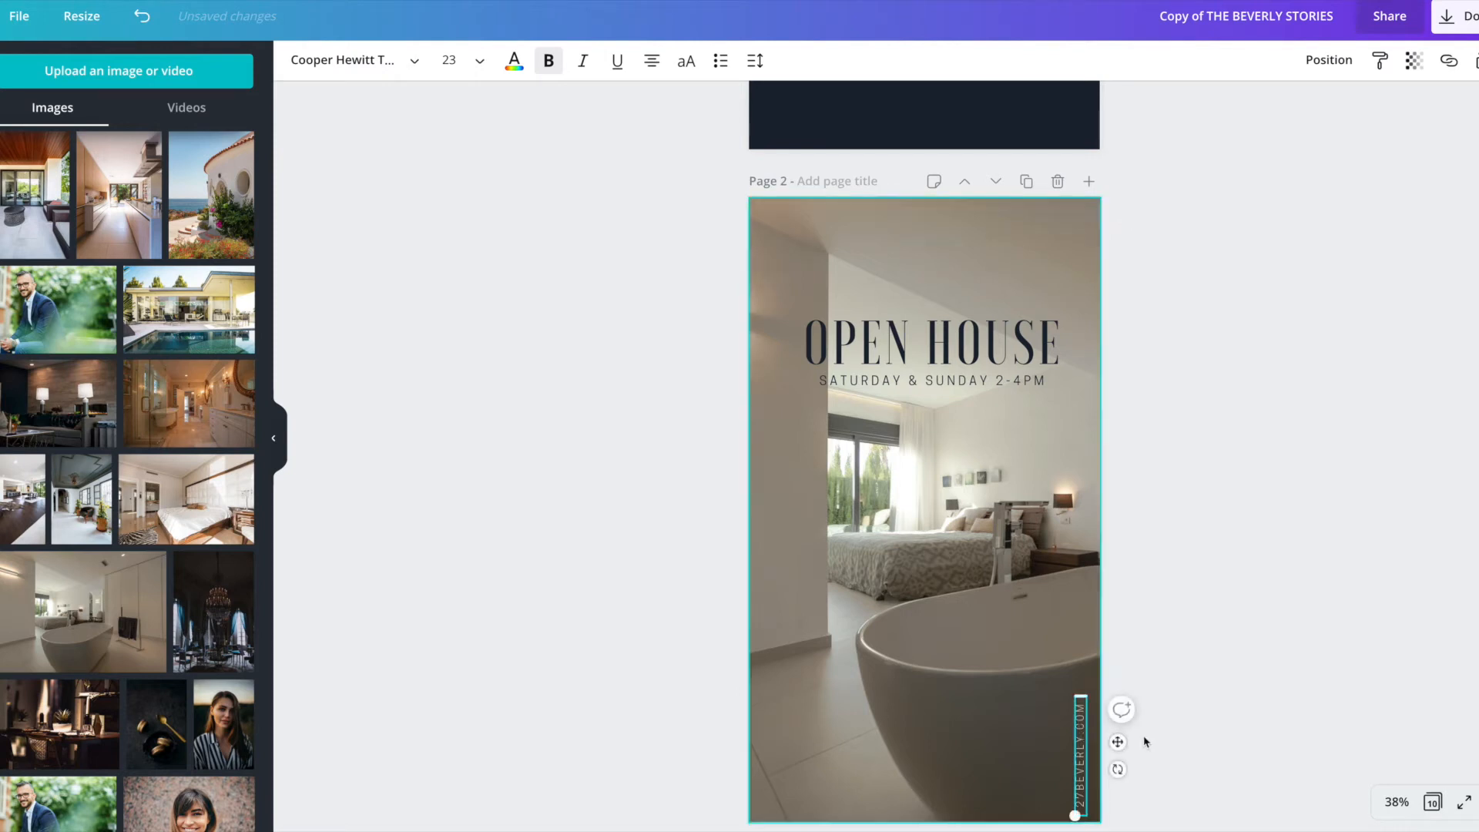
{"action": "left_click", "coordinate": [1217, 621]}
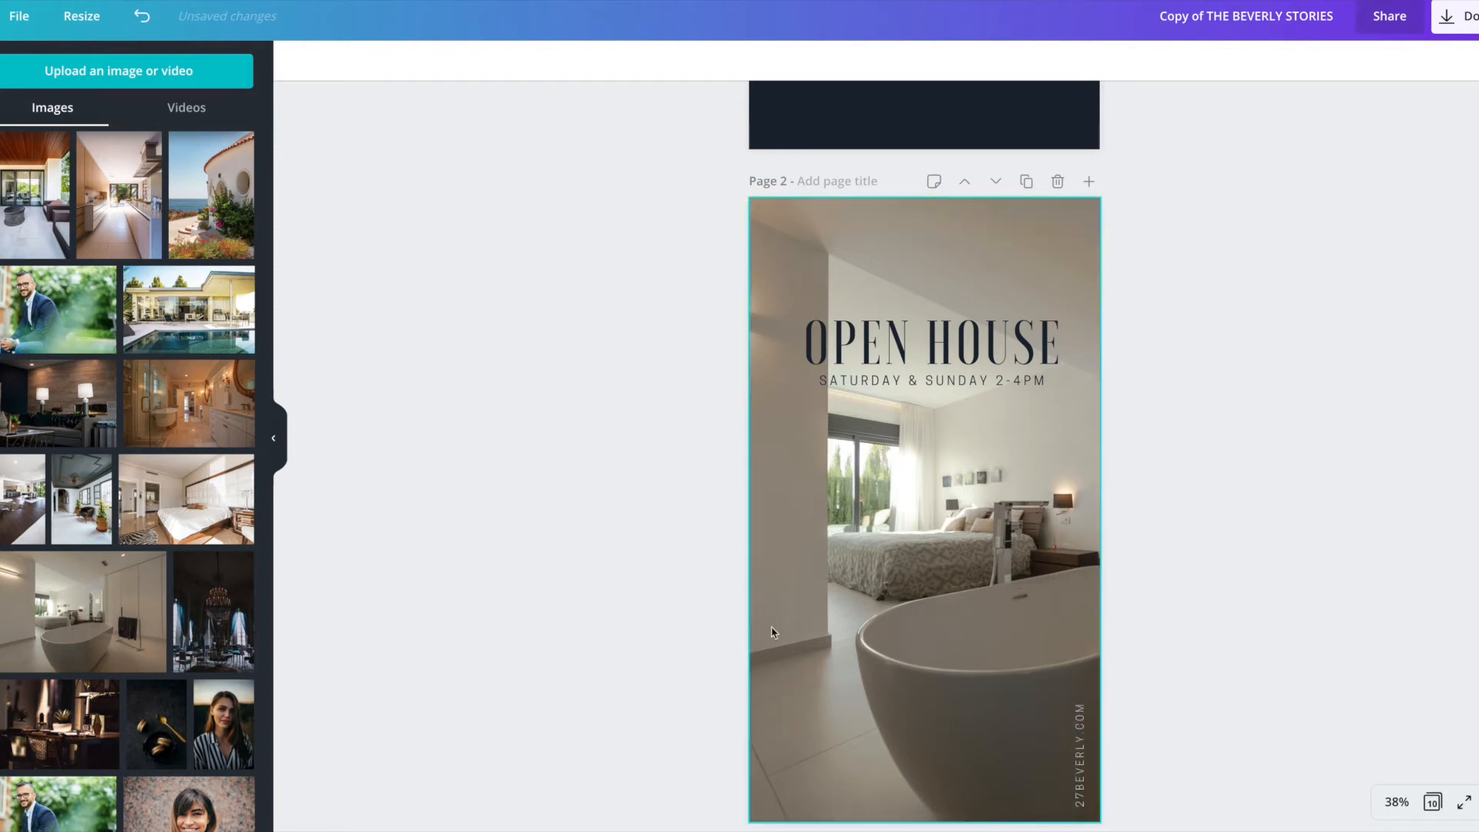
Examine the testimonial elements on page 3 and the SOLD! layout with its vertical gold line on page 4
{"action": "scroll", "coordinate": [820, 476], "scroll_direction": "down", "scroll_amount": 1}
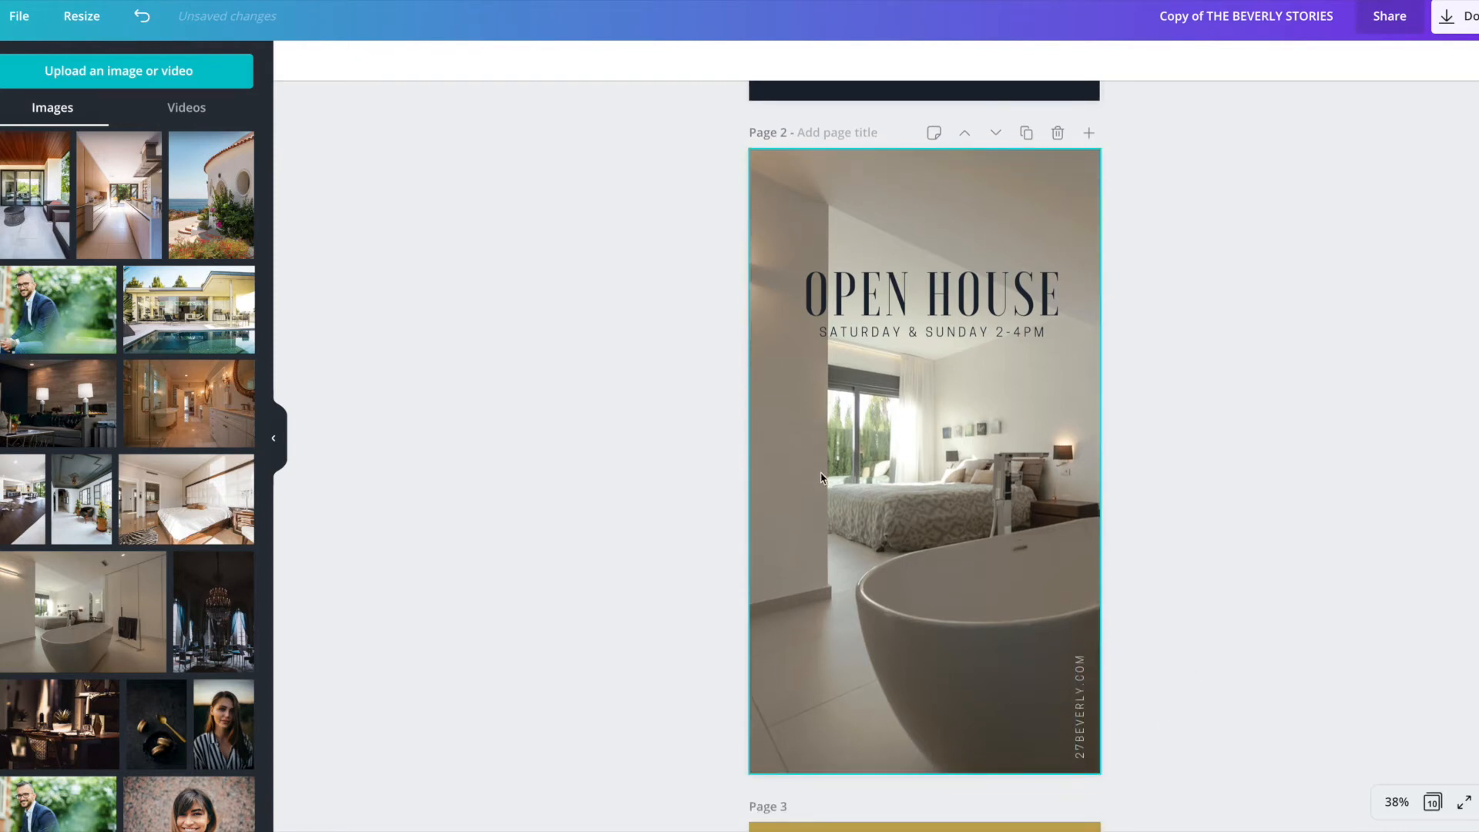
{"action": "scroll", "coordinate": [824, 480], "scroll_direction": "down", "scroll_amount": 2}
{"action": "scroll", "coordinate": [864, 490], "scroll_direction": "down", "scroll_amount": 5}
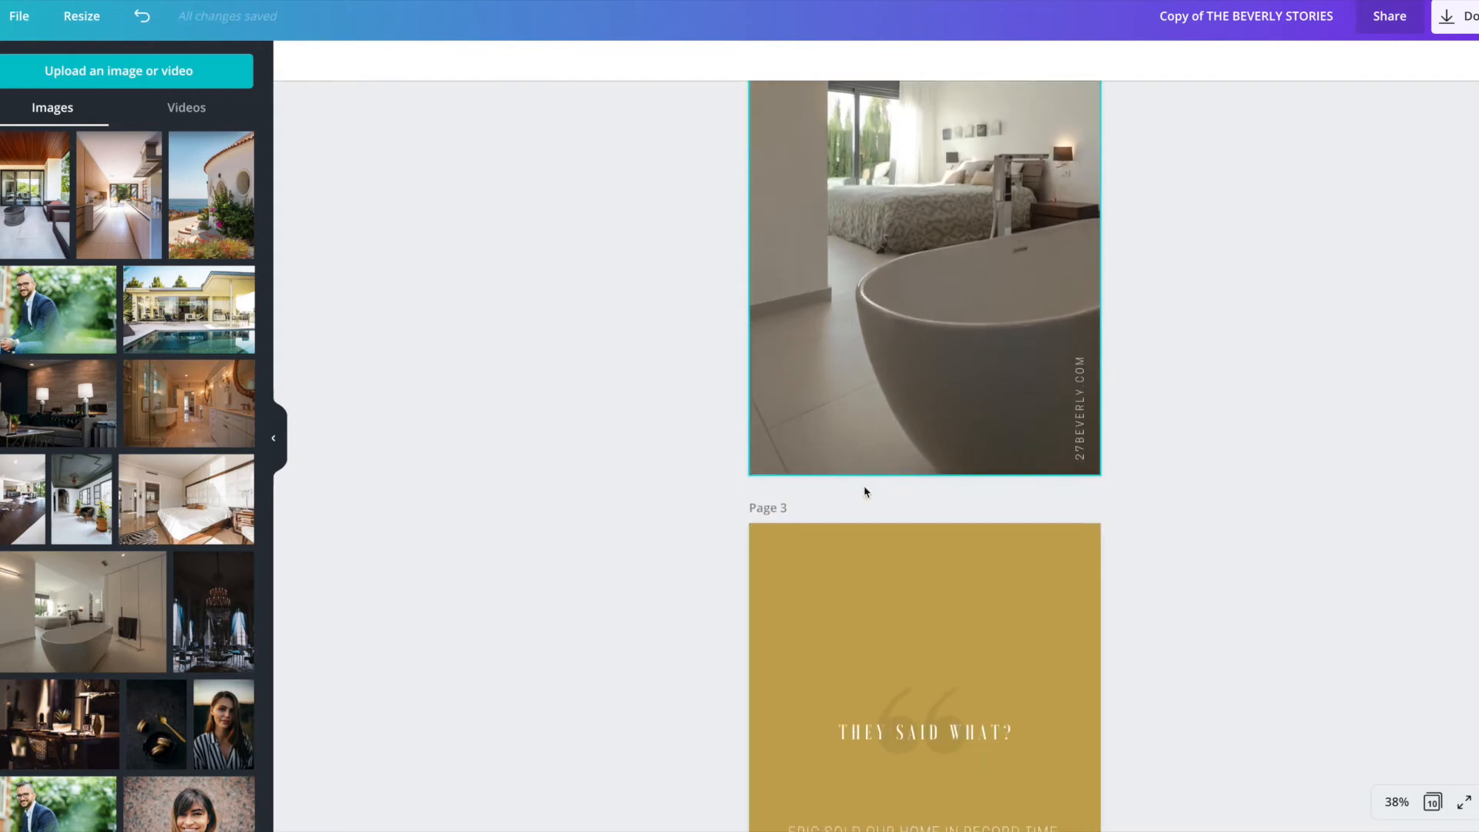
{"action": "scroll", "coordinate": [864, 491], "scroll_direction": "down", "scroll_amount": 3}
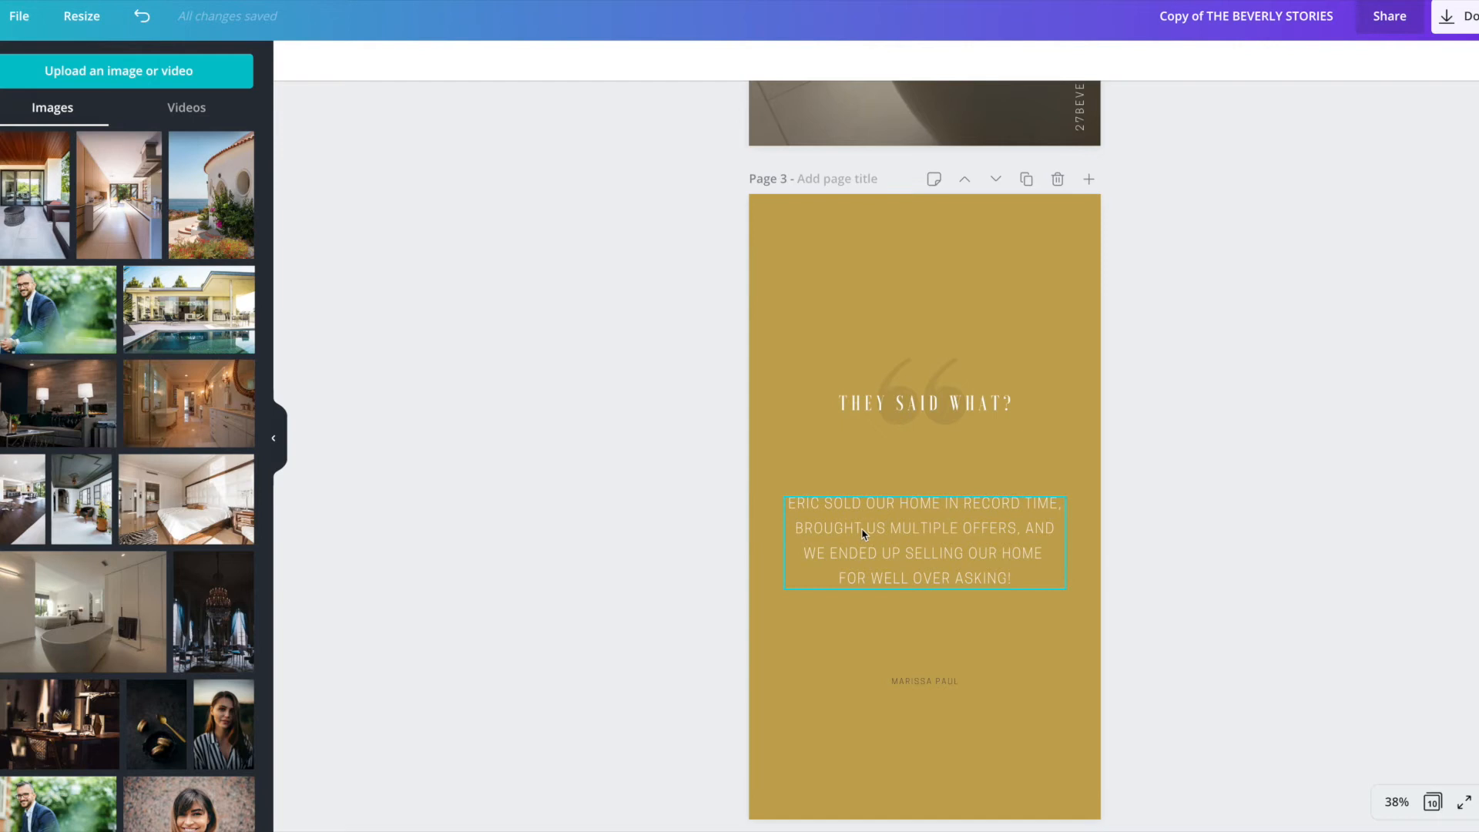
{"action": "left_click", "coordinate": [890, 281]}
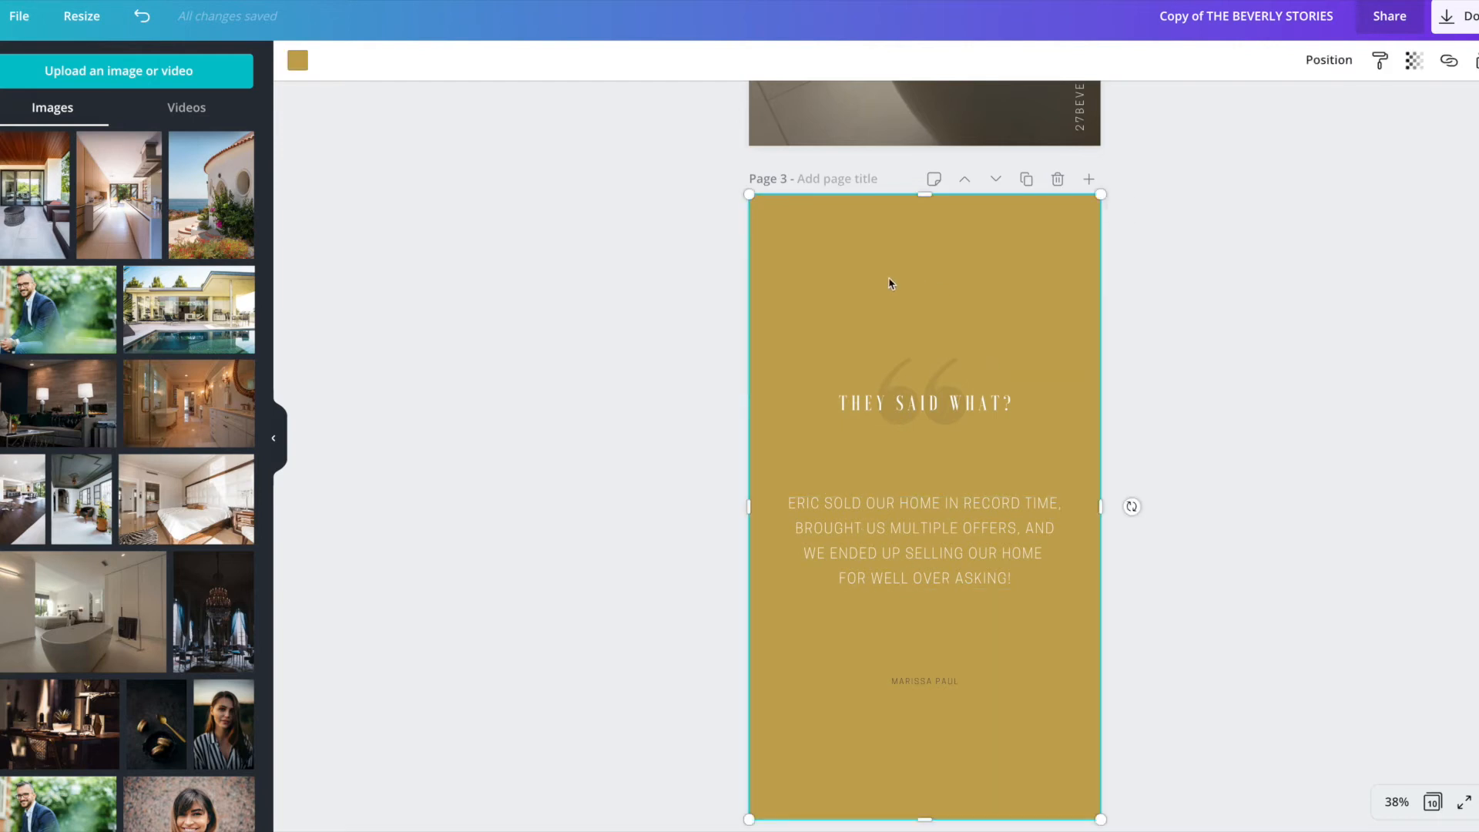
{"action": "left_click", "coordinate": [920, 405]}
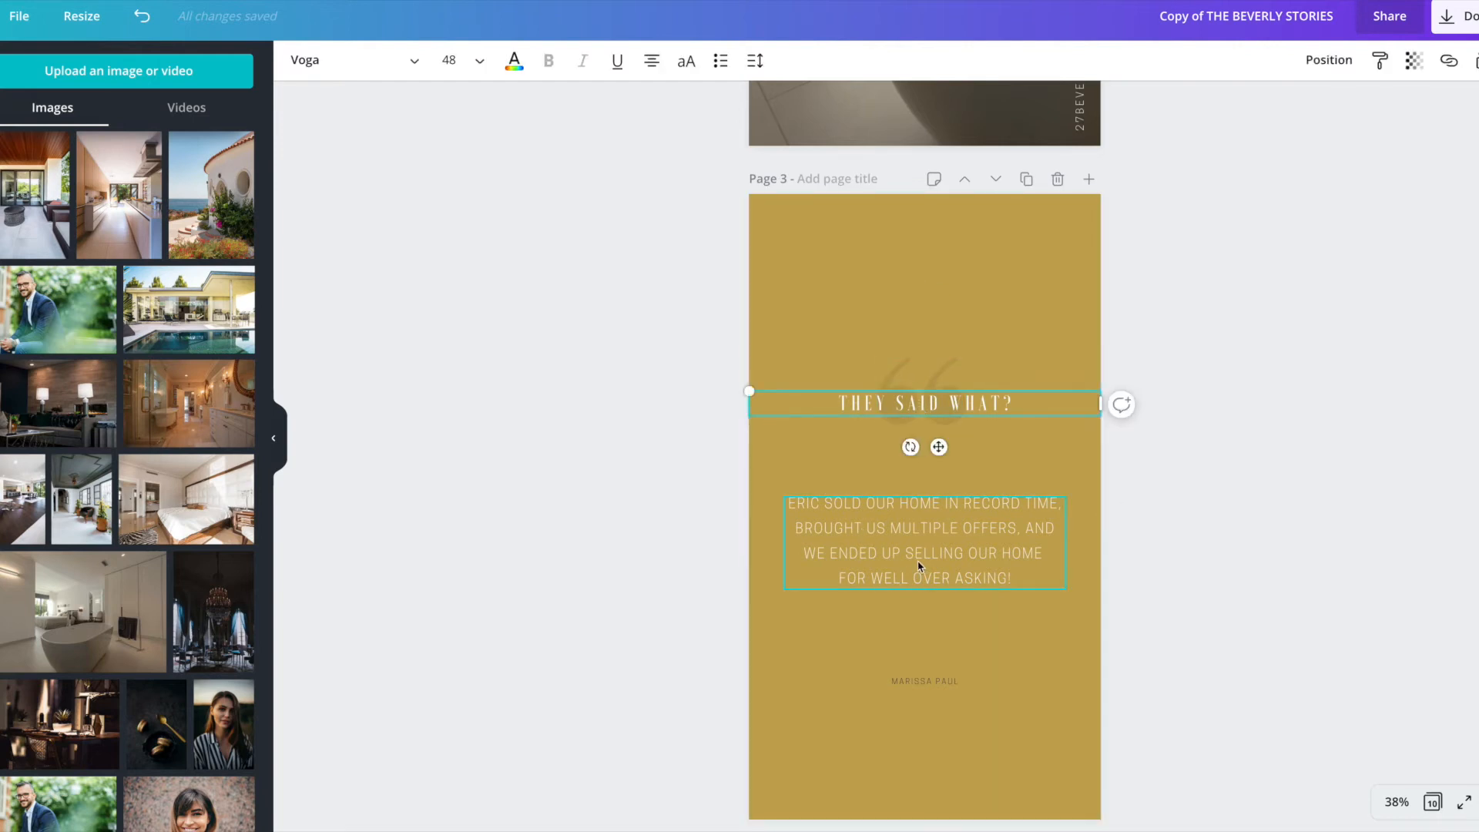
{"action": "scroll", "coordinate": [917, 565], "scroll_direction": "down", "scroll_amount": 3}
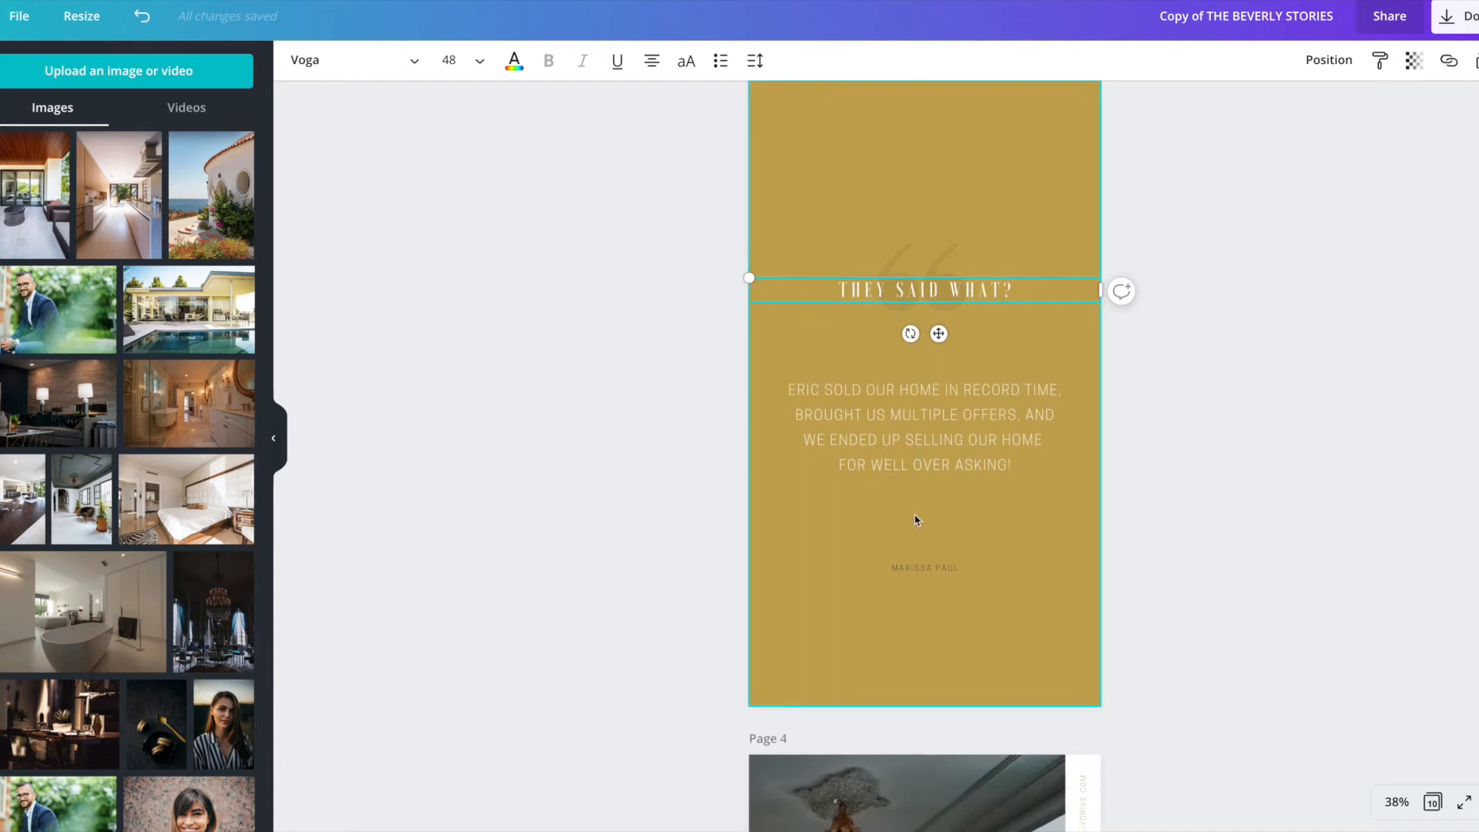
{"action": "scroll", "coordinate": [889, 423], "scroll_direction": "down", "scroll_amount": 8}
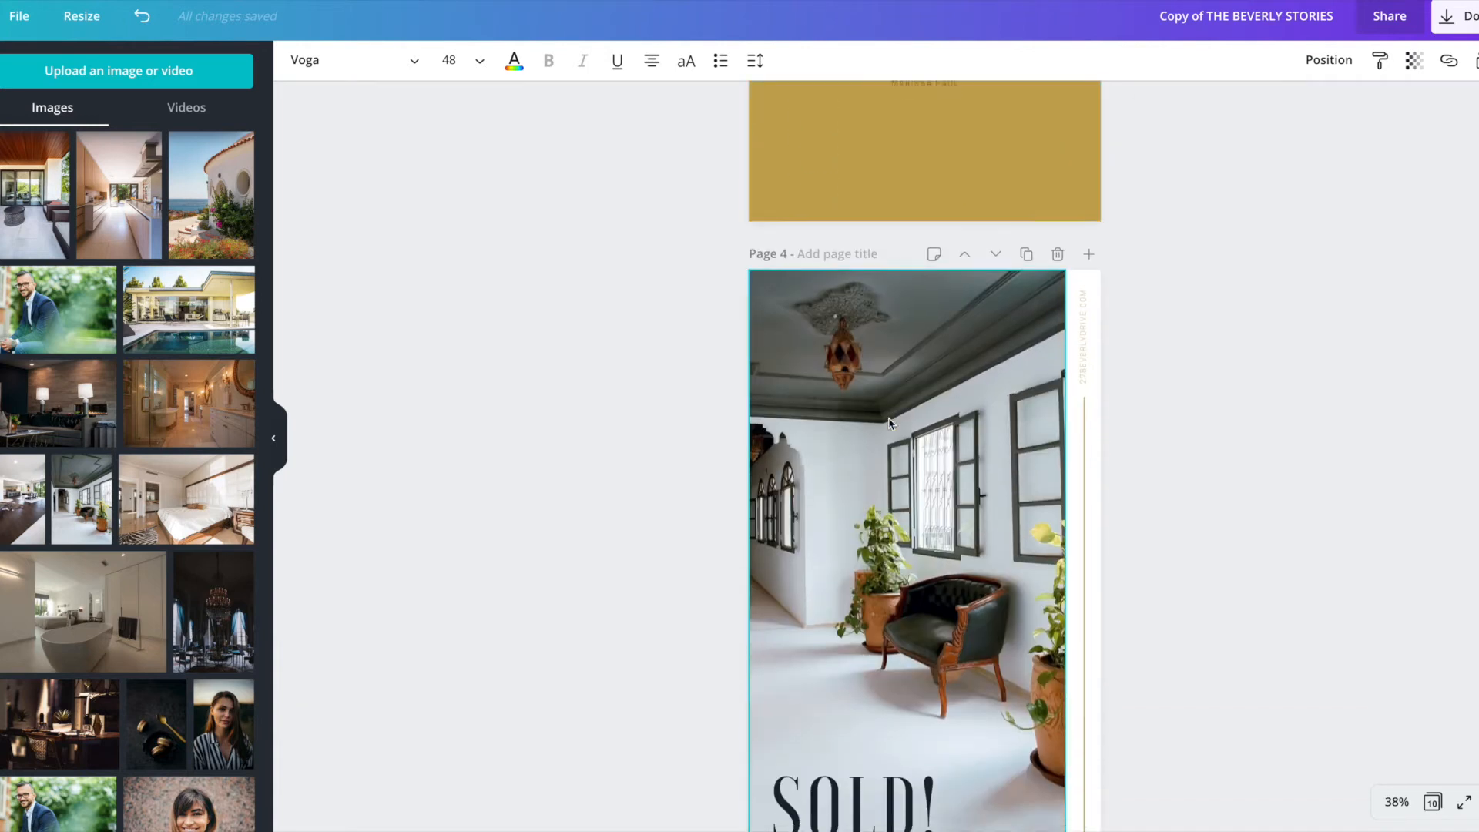
{"action": "scroll", "coordinate": [890, 423], "scroll_direction": "down", "scroll_amount": 1}
{"action": "left_click", "coordinate": [1085, 425]}
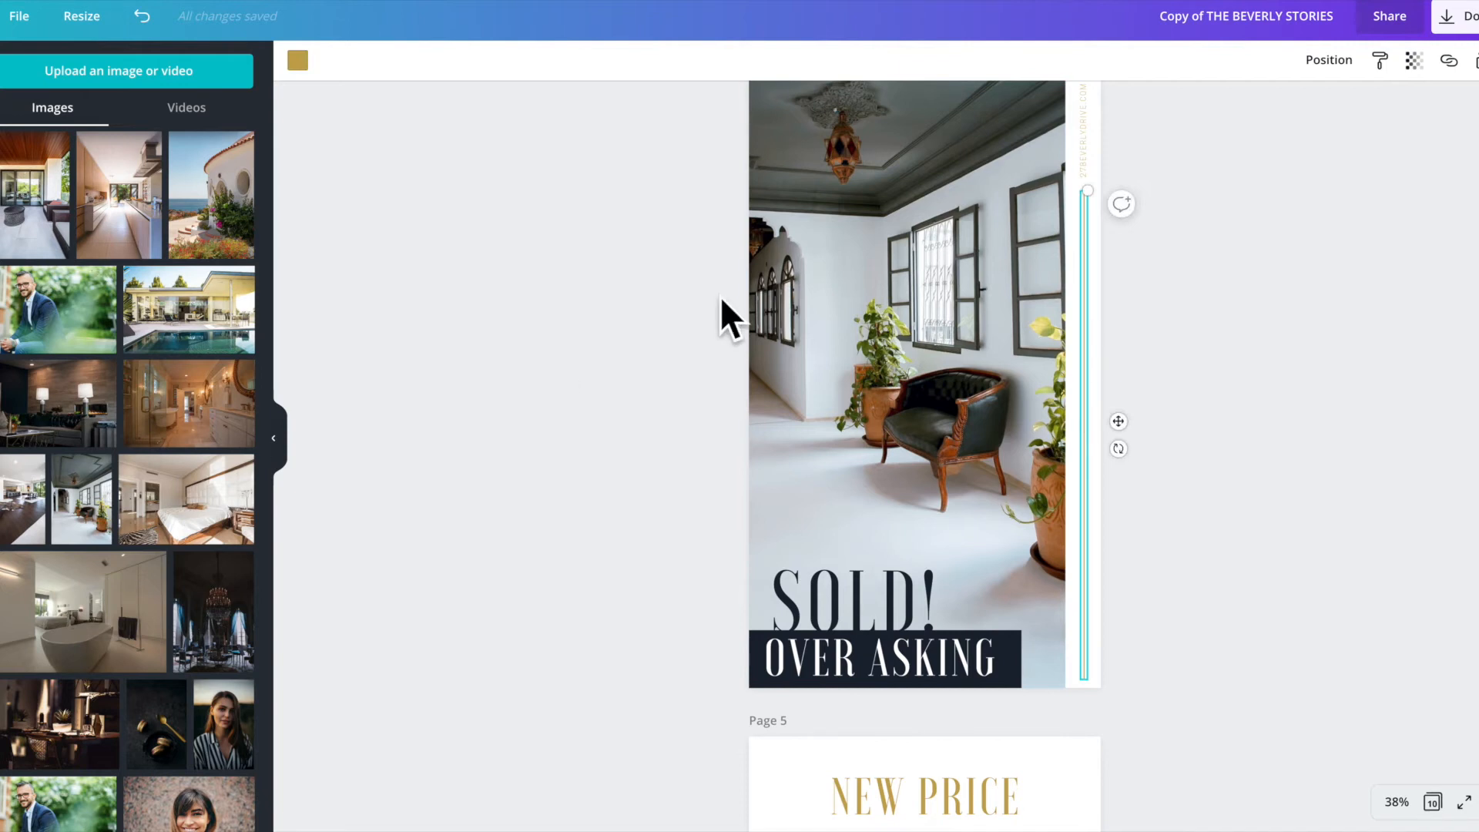
Examine the SOLD! headline text box on page 4 and the top of the NEW PRICE layout on page 5
{"action": "scroll", "coordinate": [576, 248], "scroll_direction": "down", "scroll_amount": 4}
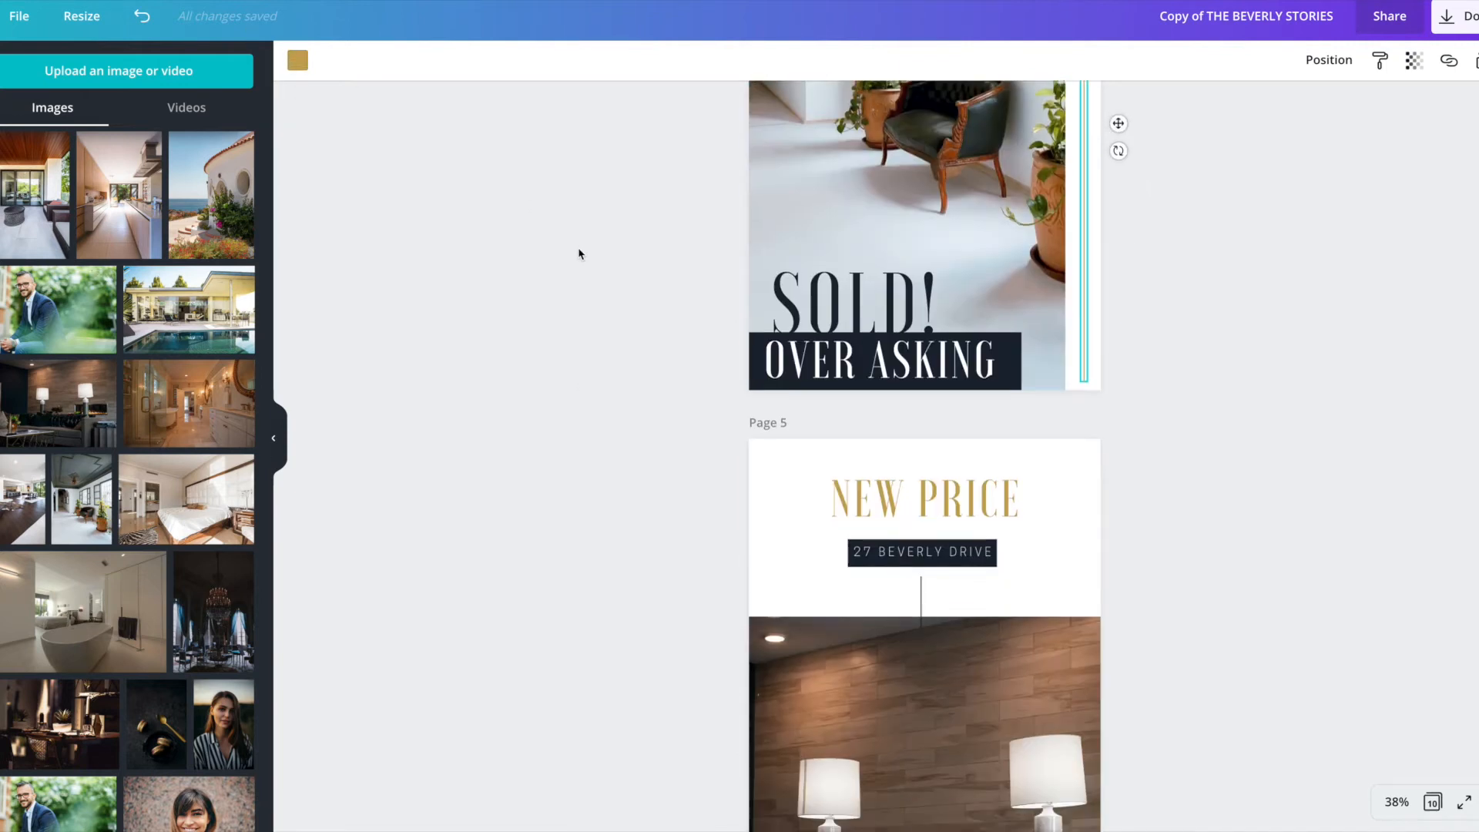
{"action": "scroll", "coordinate": [739, 291], "scroll_direction": "down", "scroll_amount": 3}
{"action": "scroll", "coordinate": [744, 292], "scroll_direction": "up", "scroll_amount": 6}
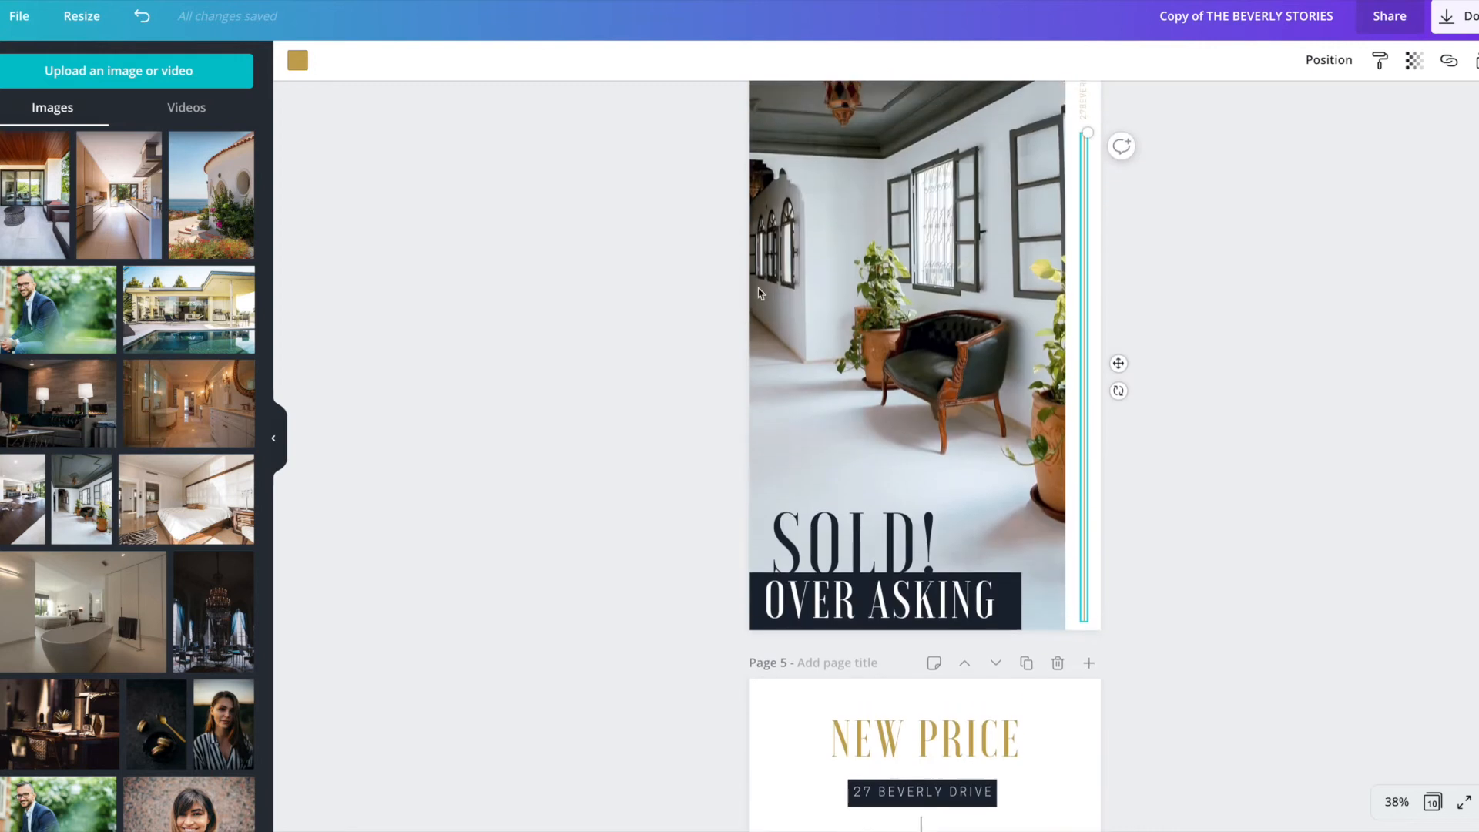
{"action": "left_click", "coordinate": [880, 556]}
{"action": "left_click", "coordinate": [881, 556]}
{"action": "left_click_drag", "start_coordinate": [941, 539], "coordinate": [753, 537]}
{"action": "left_click", "coordinate": [663, 547]}
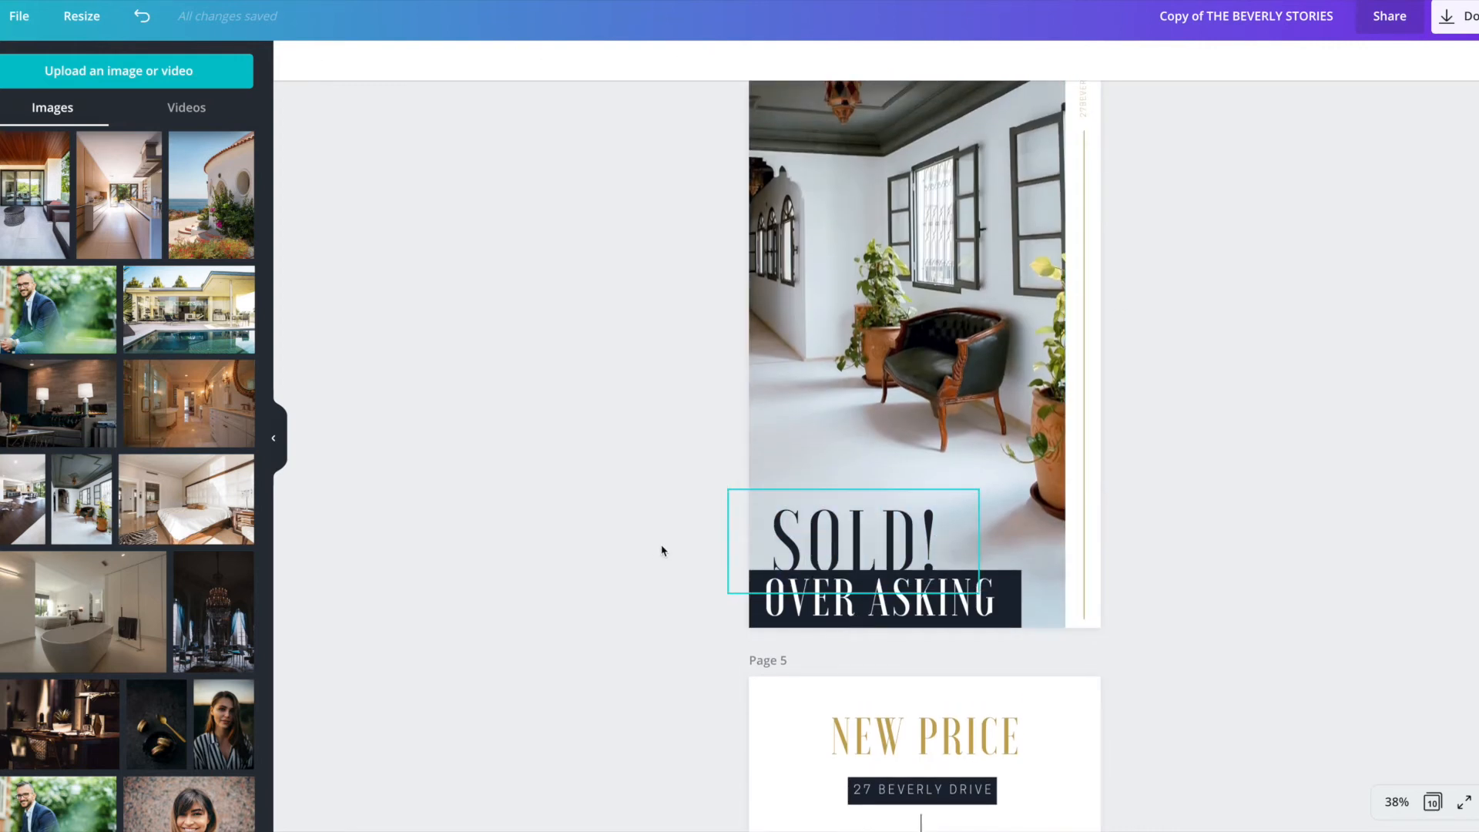
Narrow the OVER ASKING text box on page 4 and shorten the dark banner behind it from the right
{"action": "scroll", "coordinate": [694, 548], "scroll_direction": "down", "scroll_amount": 4}
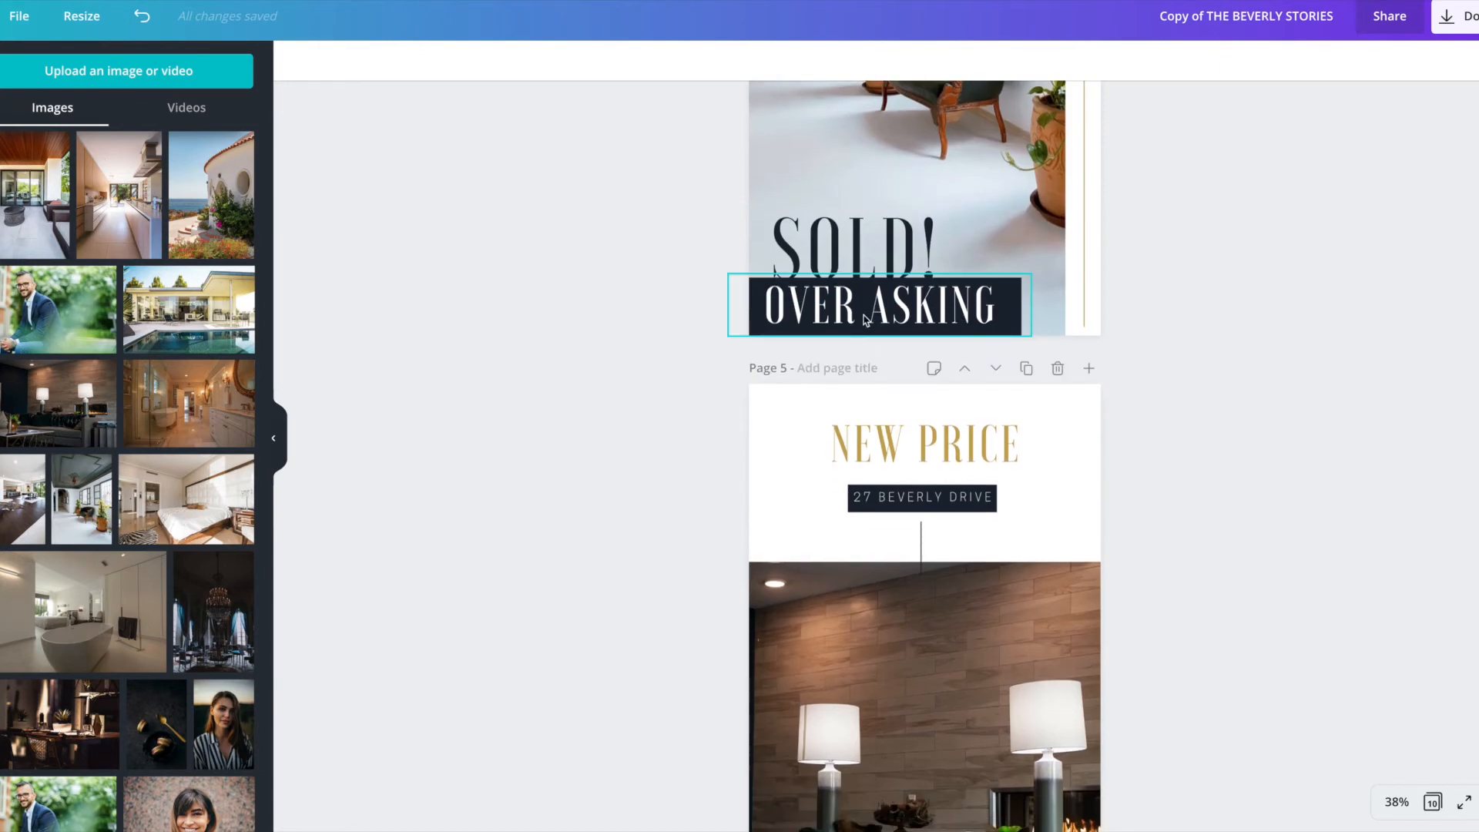
{"action": "scroll", "coordinate": [693, 469], "scroll_direction": "down", "scroll_amount": 1}
{"action": "left_click", "coordinate": [1017, 300]}
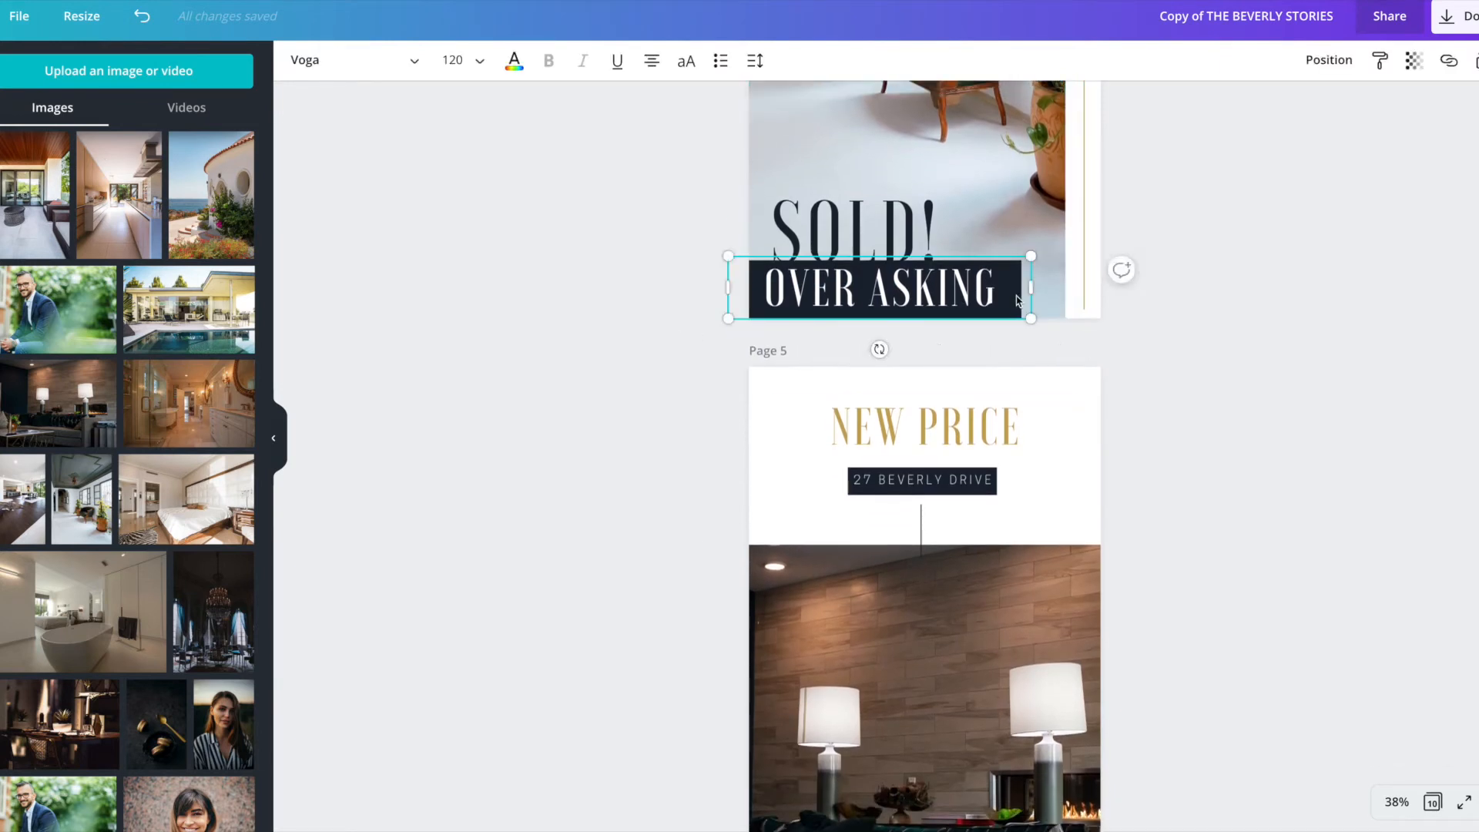
{"action": "left_click_drag", "start_coordinate": [1031, 285], "coordinate": [991, 287]}
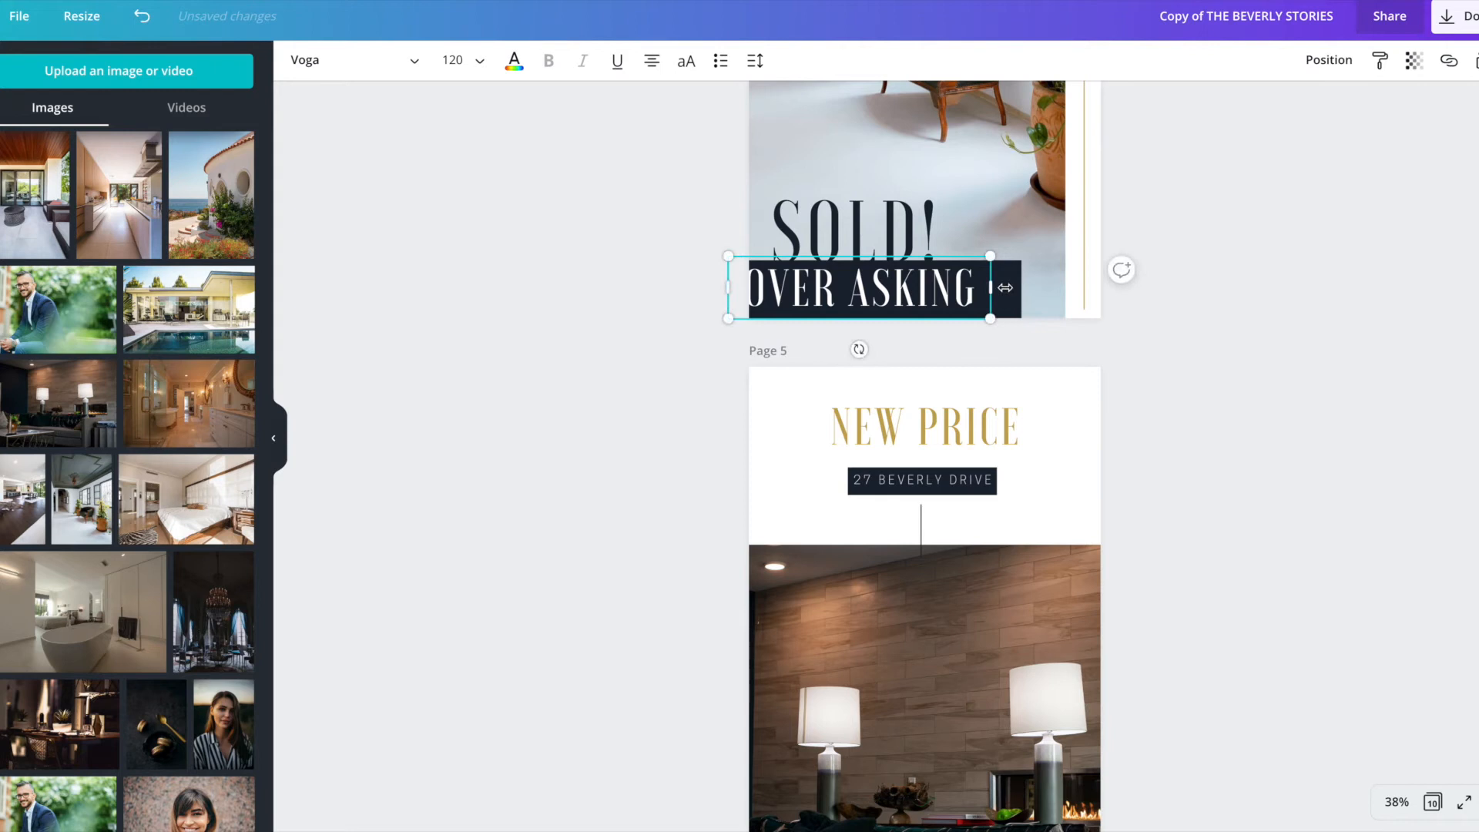
{"action": "left_click", "coordinate": [633, 307]}
{"action": "left_click", "coordinate": [1008, 296]}
{"action": "mouse_move", "coordinate": [1027, 291]}
{"action": "left_mouse_down"}
{"action": "mouse_move", "coordinate": [1101, 291]}
{"action": "mouse_move", "coordinate": [994, 291]}
{"action": "mouse_move", "coordinate": [1008, 291]}
{"action": "left_mouse_up"}
{"action": "left_click", "coordinate": [876, 296]}
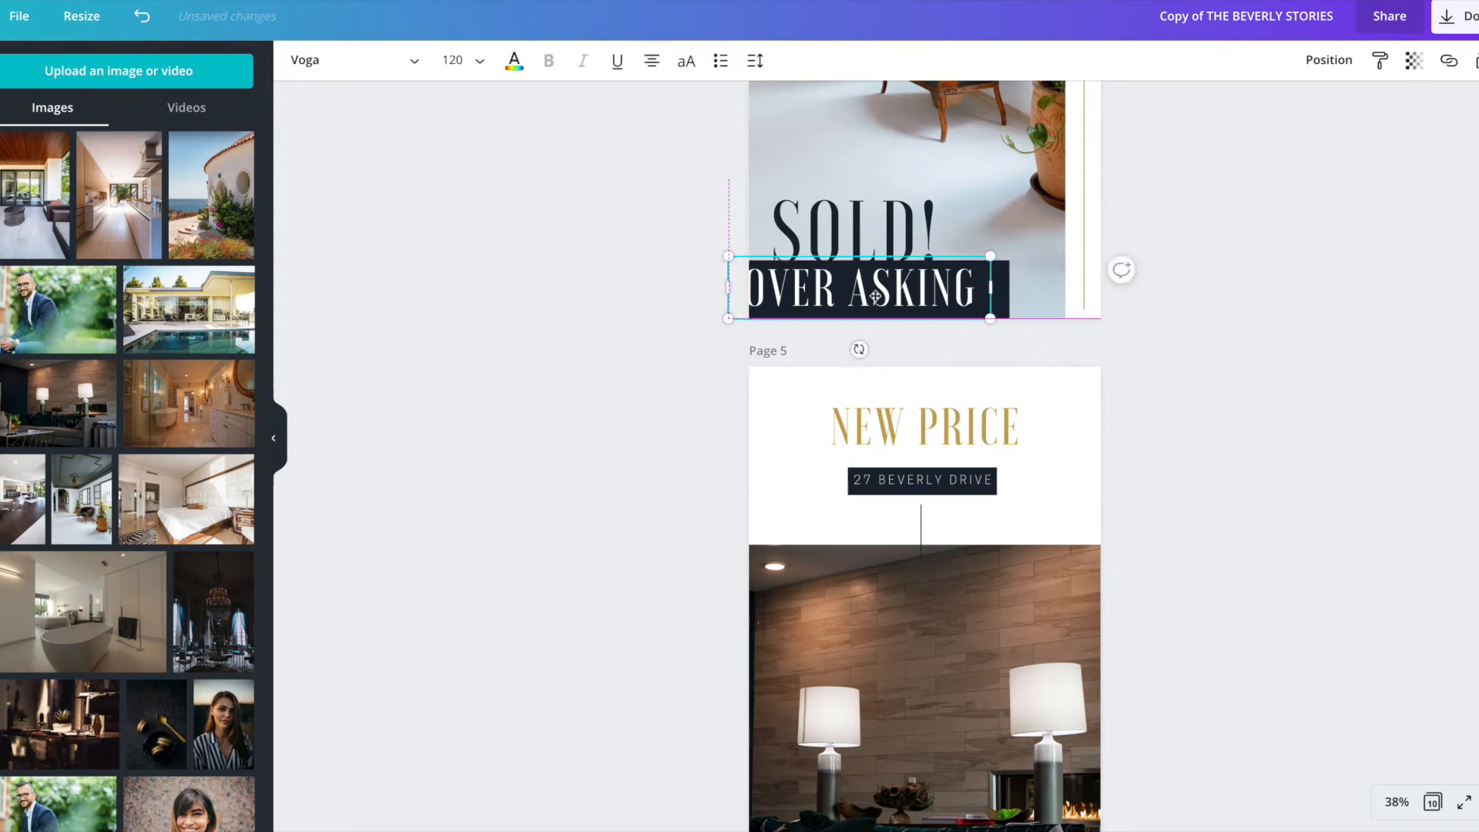
{"action": "left_click", "coordinate": [640, 399]}
Recolour the word ENVY in the page 6 headline with the greyish taupe from the Fourth Street Colours palette
{"action": "scroll", "coordinate": [686, 409], "scroll_direction": "down", "scroll_amount": 3}
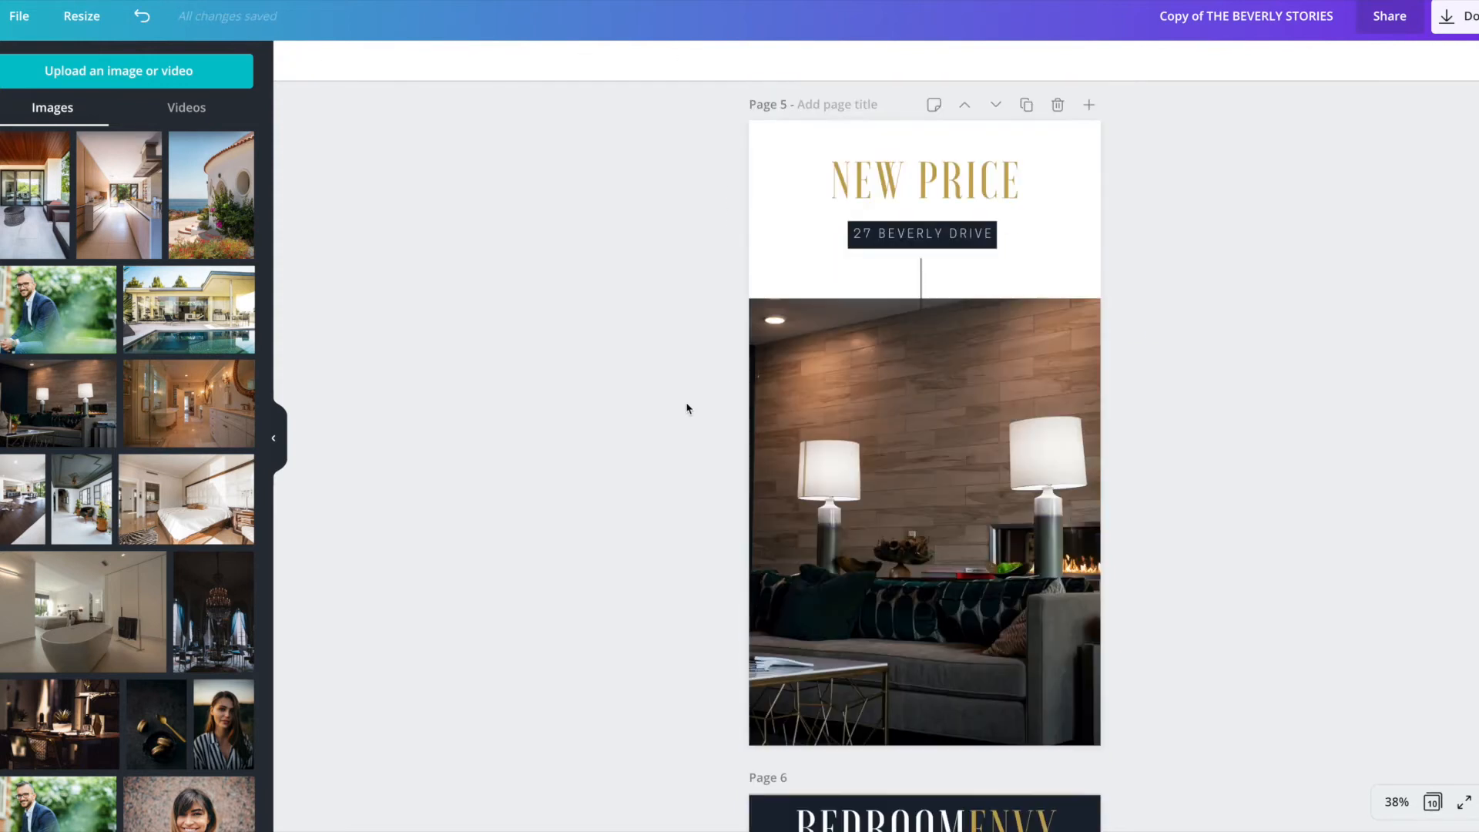
{"action": "scroll", "coordinate": [688, 409], "scroll_direction": "down", "scroll_amount": 5}
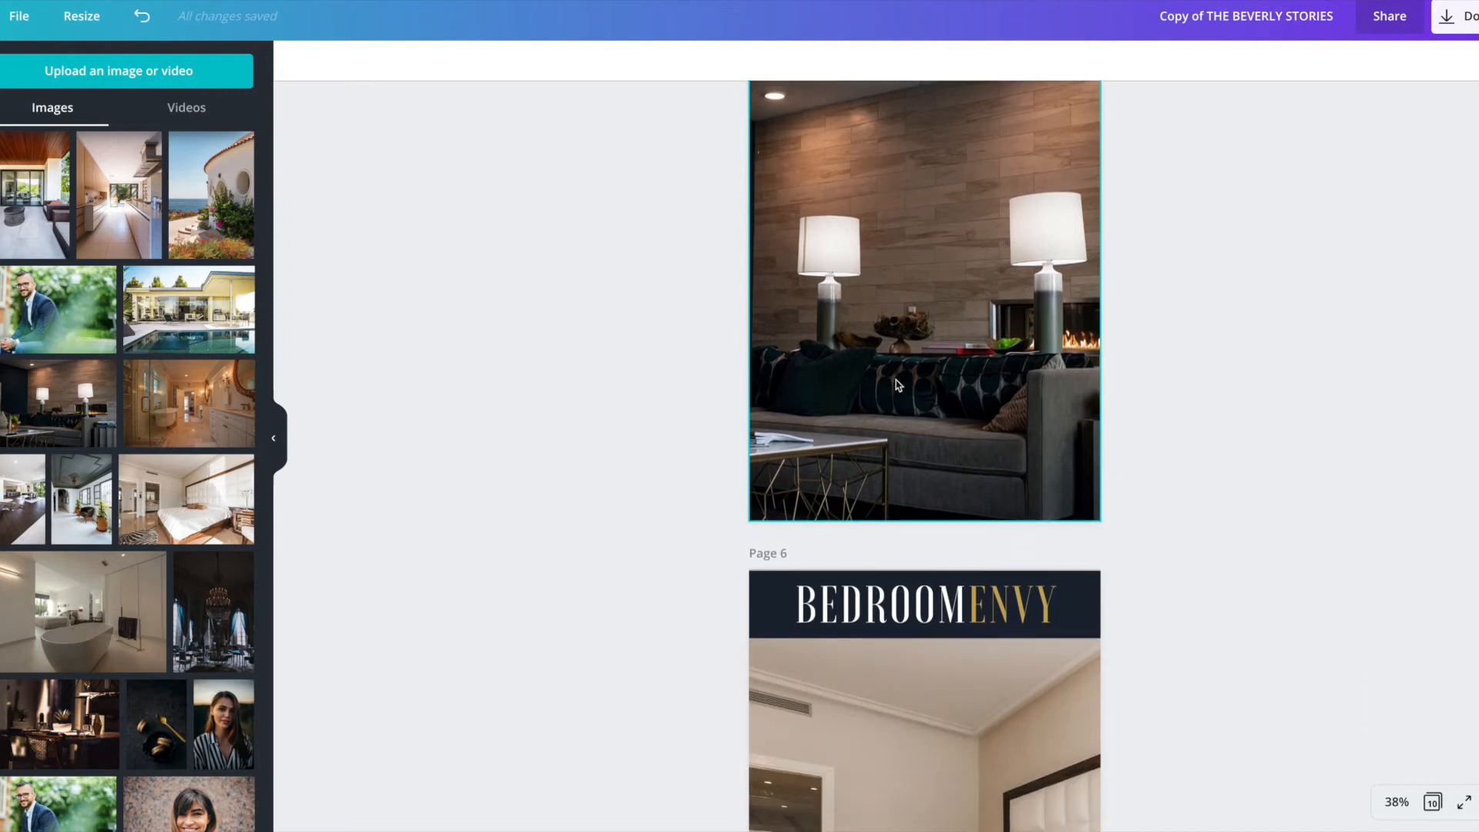
{"action": "scroll", "coordinate": [897, 385], "scroll_direction": "down", "scroll_amount": 5}
{"action": "scroll", "coordinate": [927, 400], "scroll_direction": "down", "scroll_amount": 1}
{"action": "left_click", "coordinate": [975, 170]}
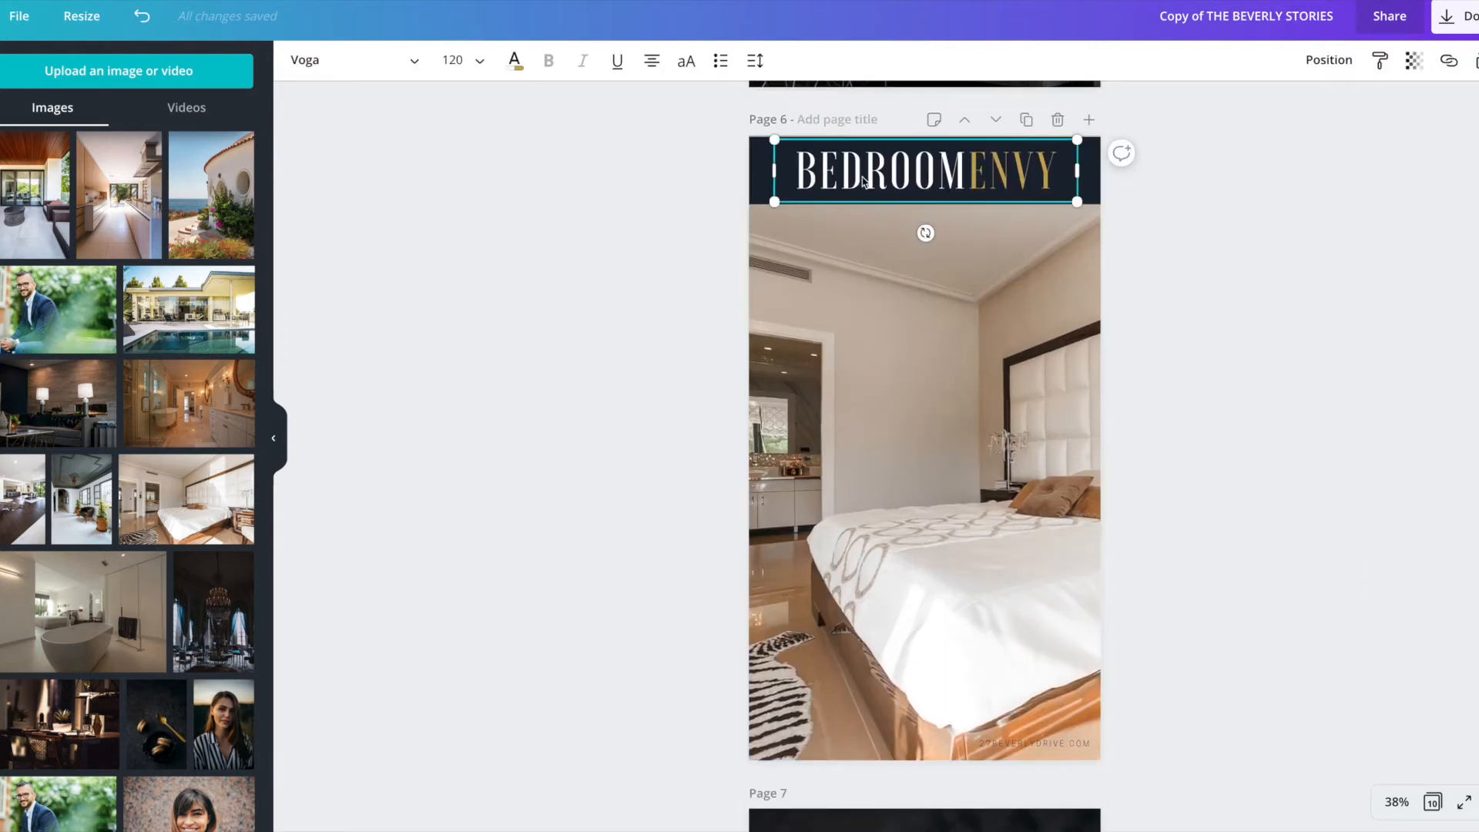
{"action": "left_click_drag", "start_coordinate": [973, 170], "coordinate": [1067, 174]}
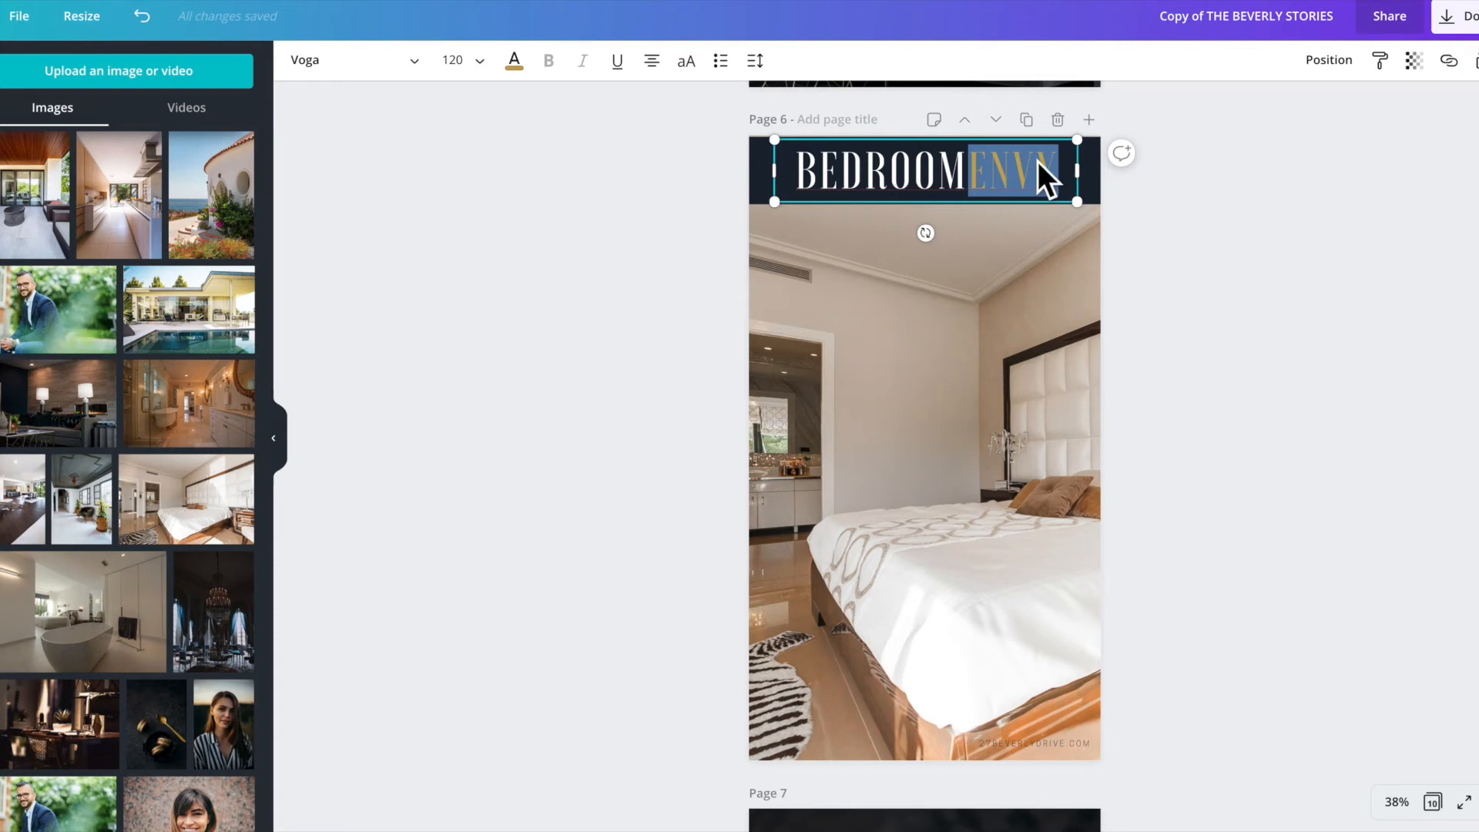
{"action": "left_click_drag", "start_coordinate": [795, 168], "coordinate": [968, 162]}
{"action": "left_click", "coordinate": [513, 62]}
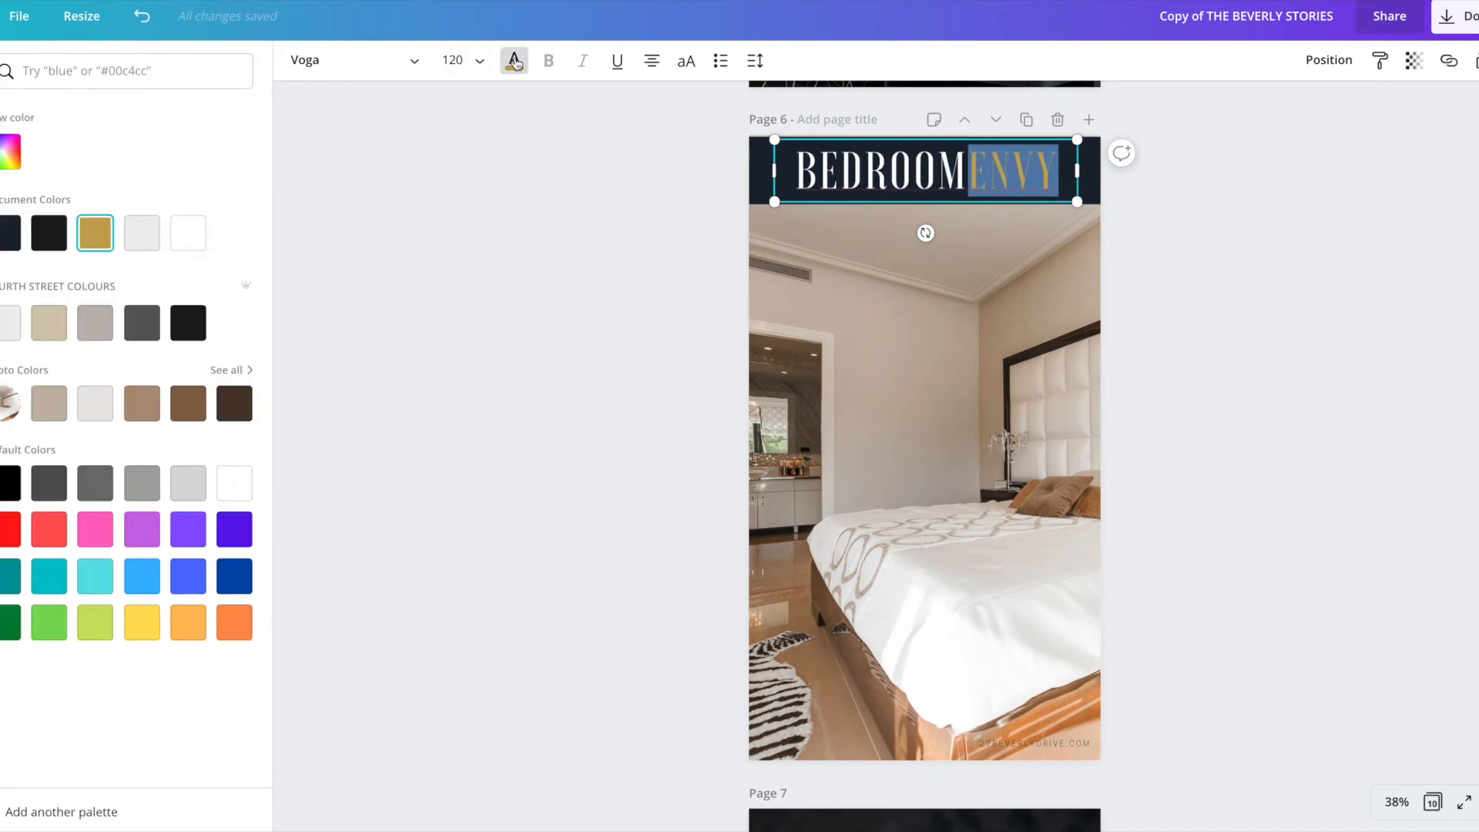
{"action": "left_click", "coordinate": [95, 323]}
{"action": "left_click", "coordinate": [539, 271]}
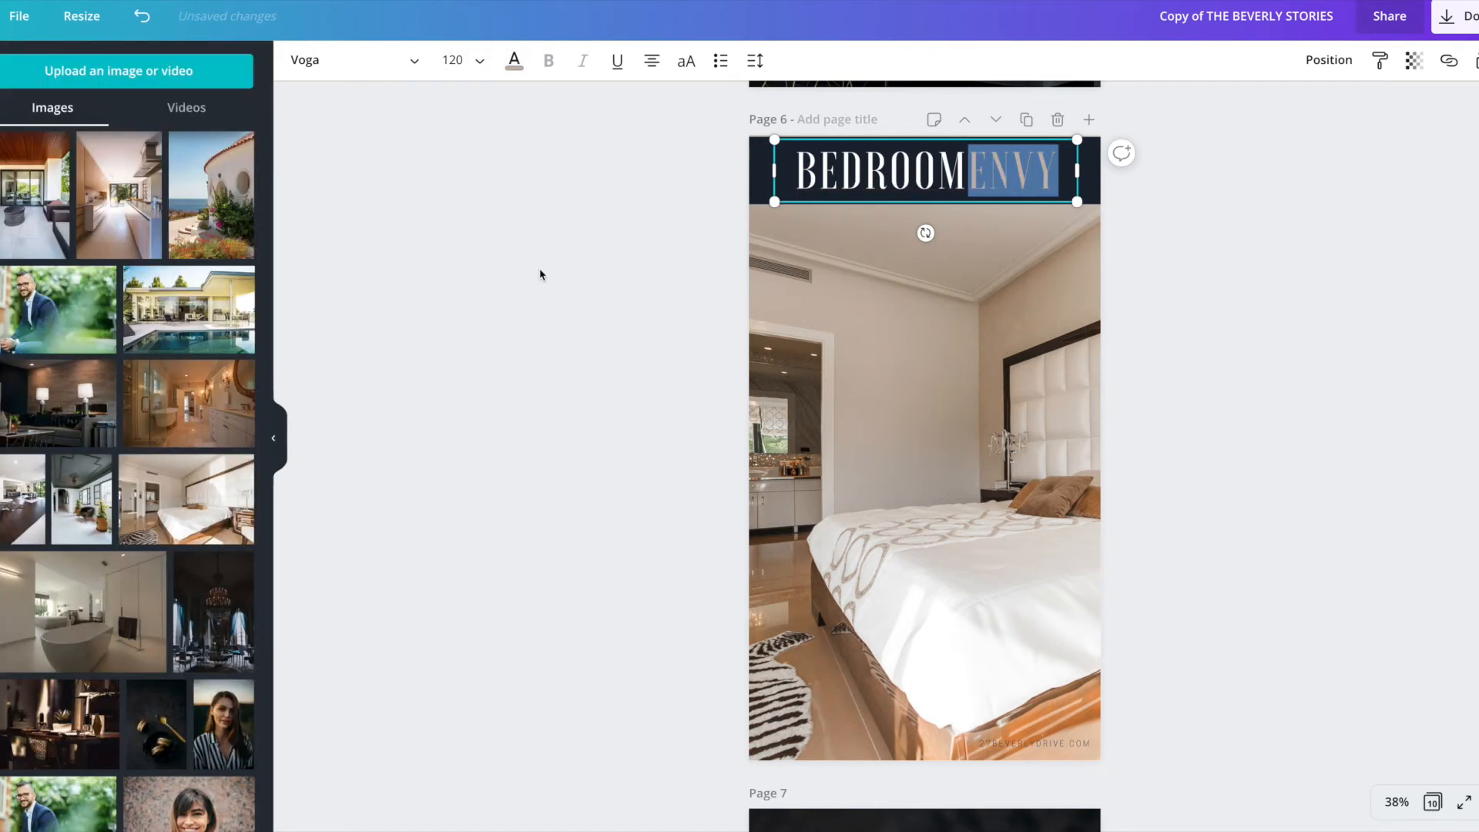
Replace the macaron background photo on page 7 with the uploaded patio photo with the wooden ceiling
{"action": "scroll", "coordinate": [1059, 262], "scroll_direction": "down", "scroll_amount": 3}
{"action": "scroll", "coordinate": [1057, 265], "scroll_direction": "down", "scroll_amount": 2}
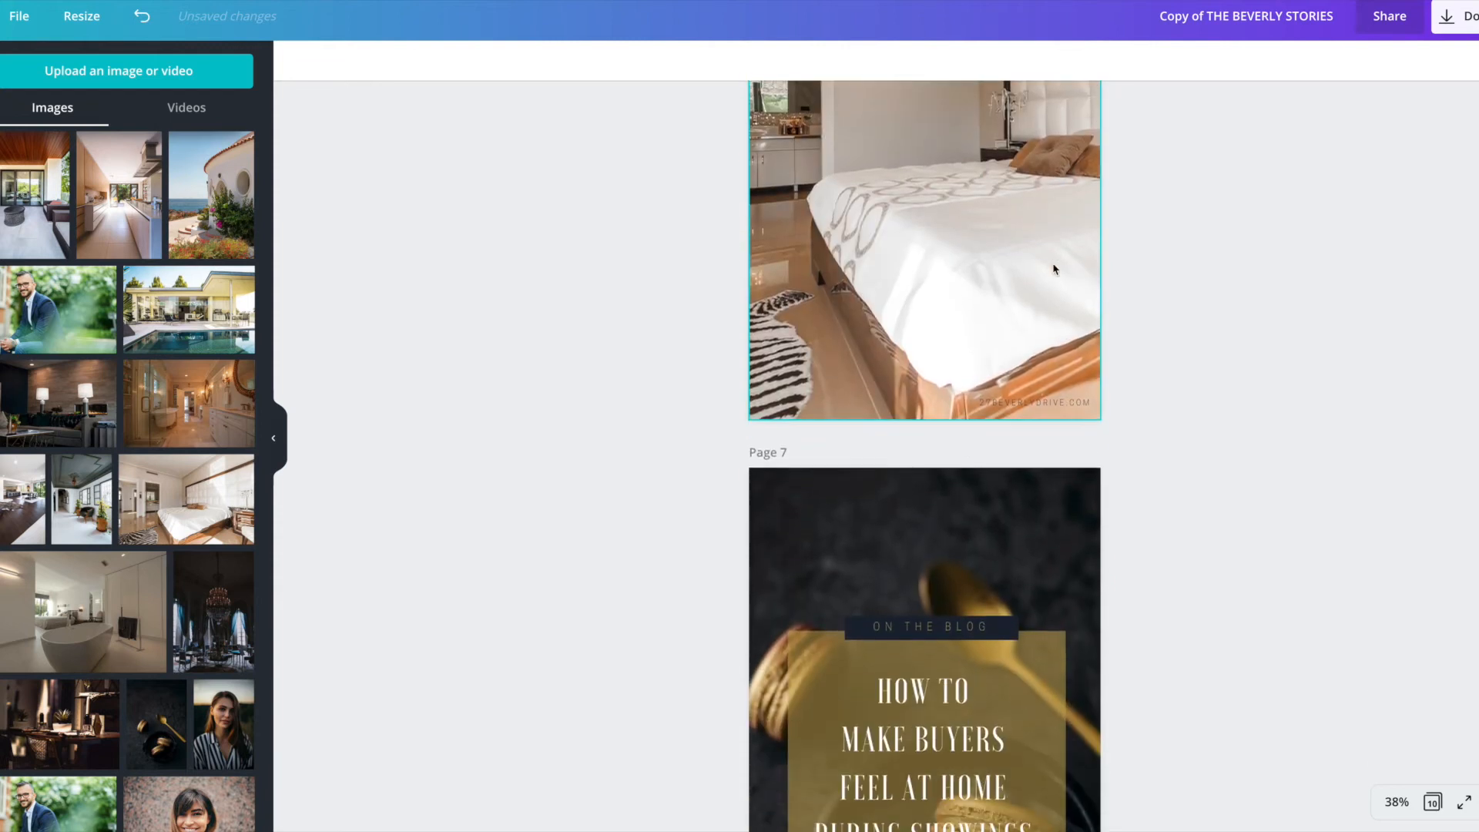
{"action": "scroll", "coordinate": [1013, 404], "scroll_direction": "down", "scroll_amount": 1}
{"action": "scroll", "coordinate": [1011, 406], "scroll_direction": "down", "scroll_amount": 6}
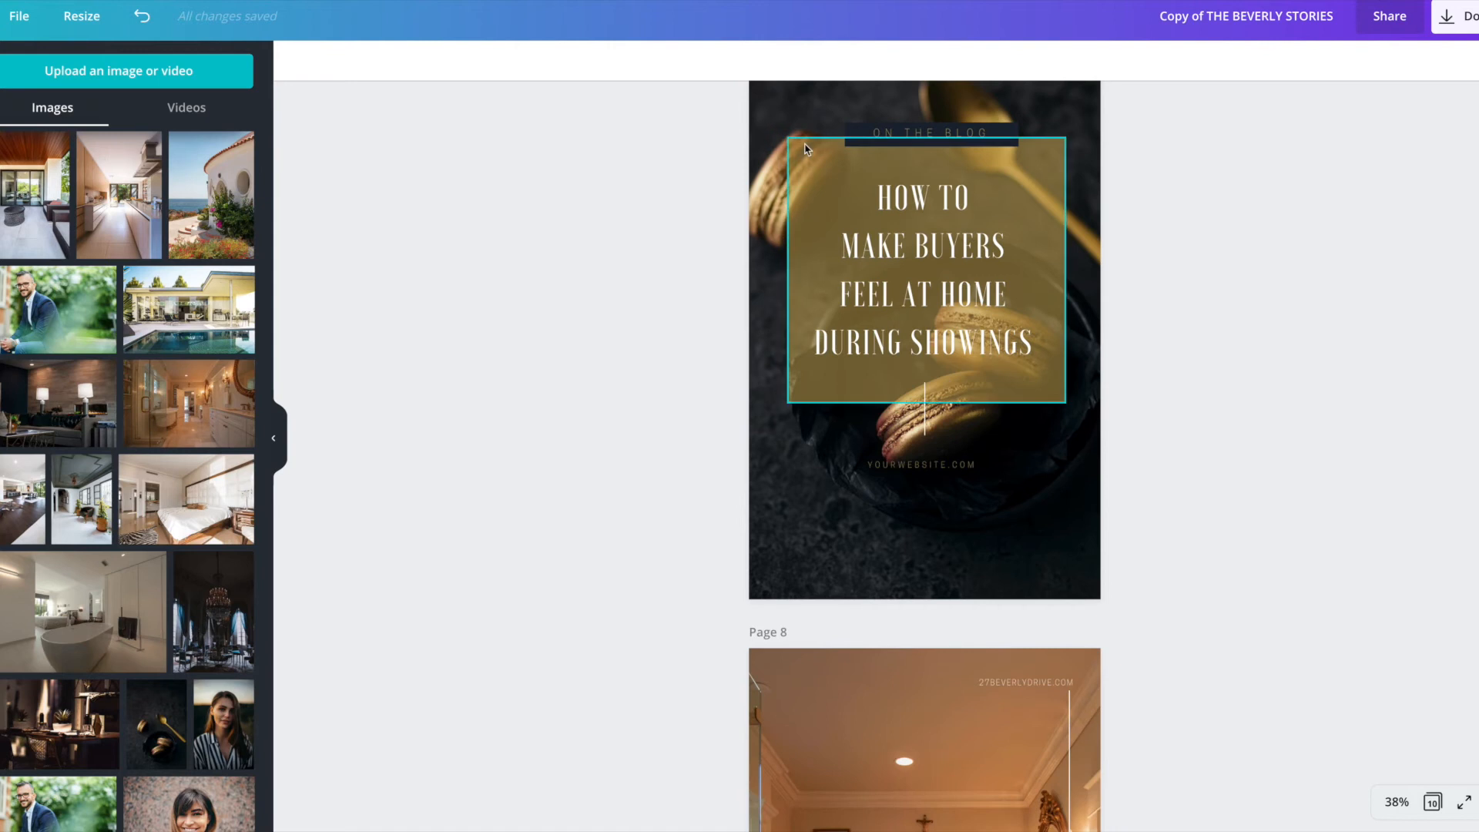
{"action": "left_click", "coordinate": [804, 161]}
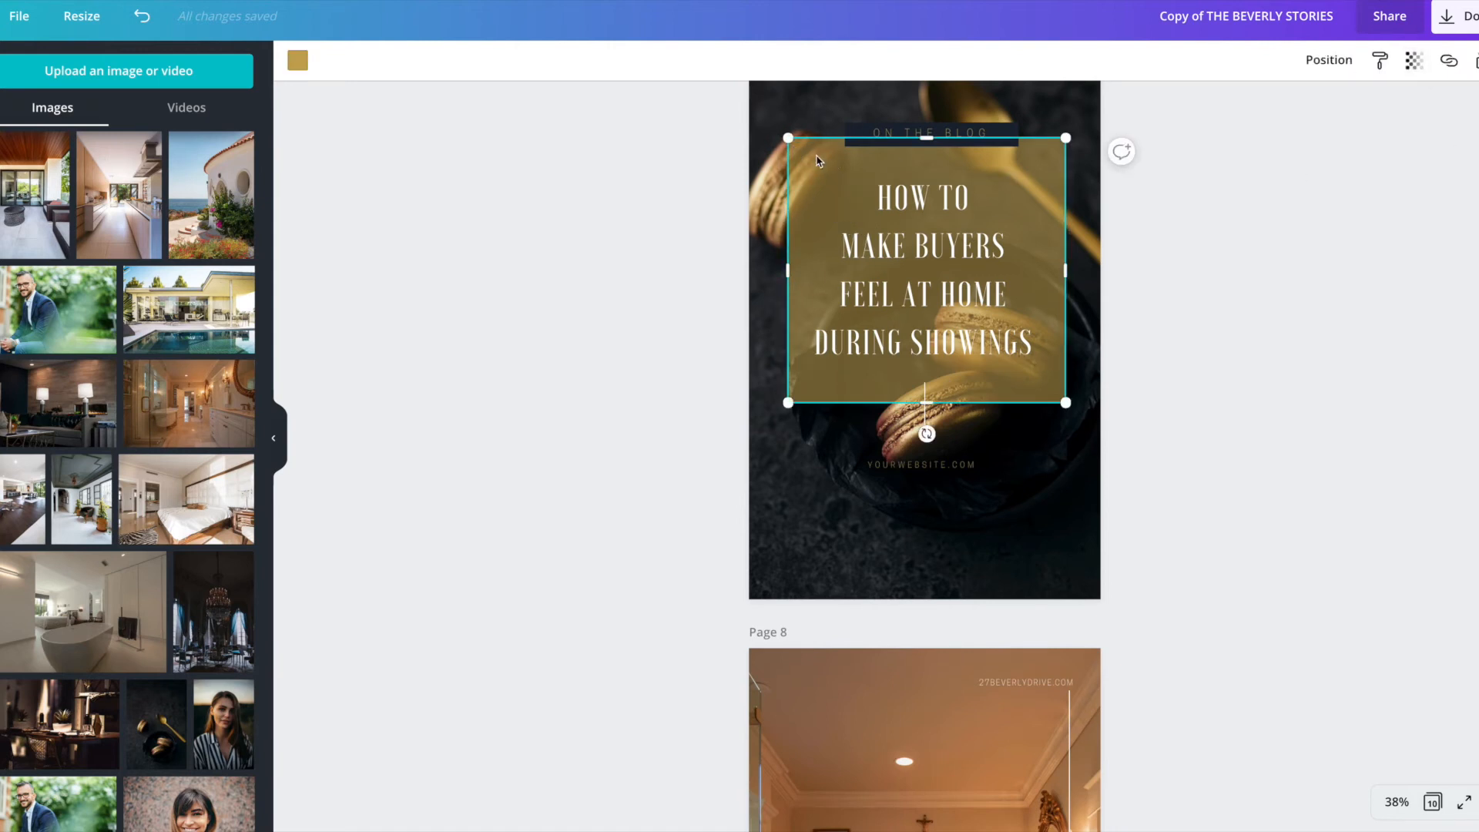
{"action": "left_click", "coordinate": [767, 163]}
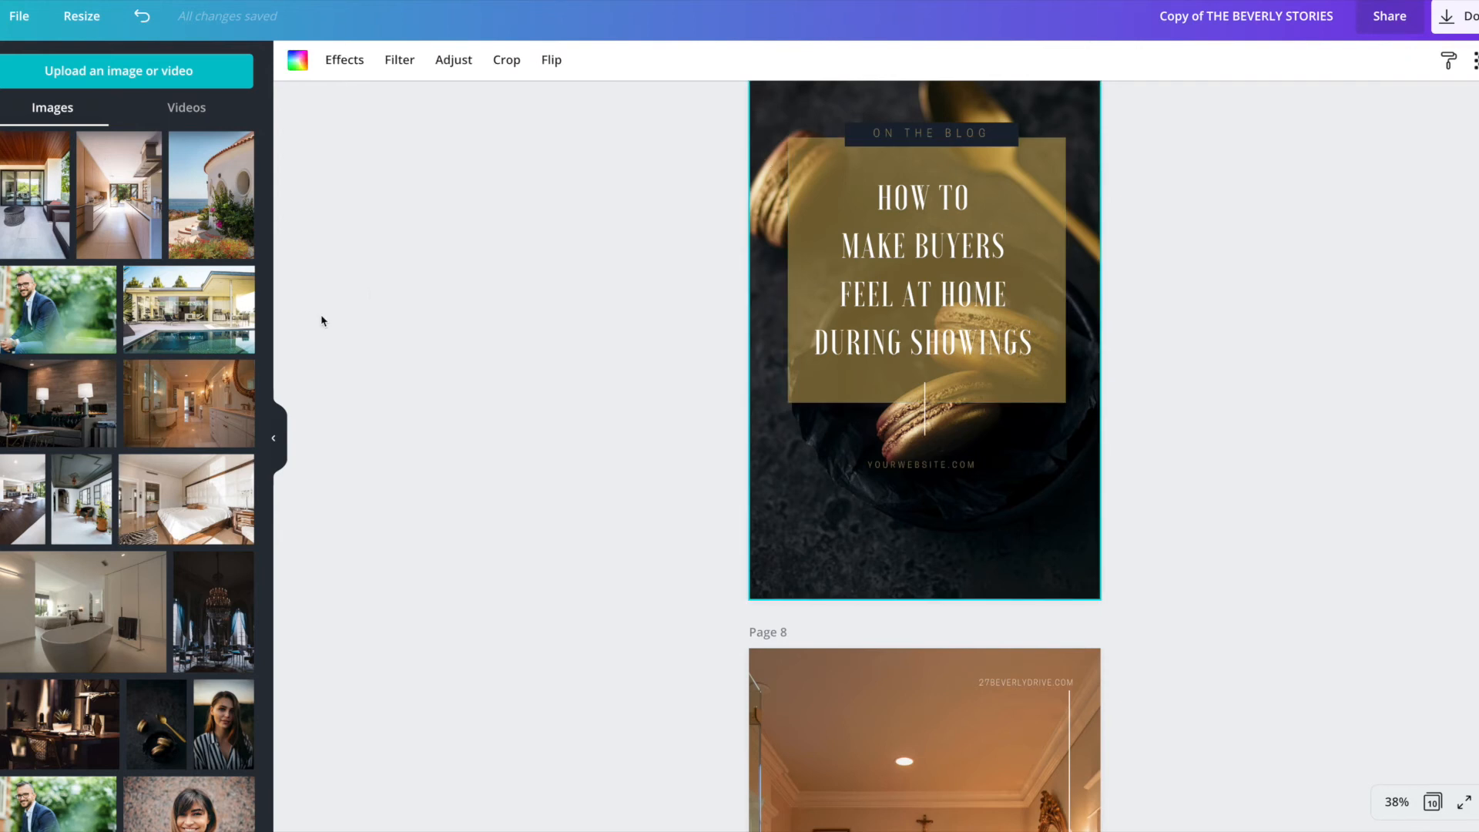
{"action": "left_click_drag", "start_coordinate": [46, 146], "coordinate": [798, 260]}
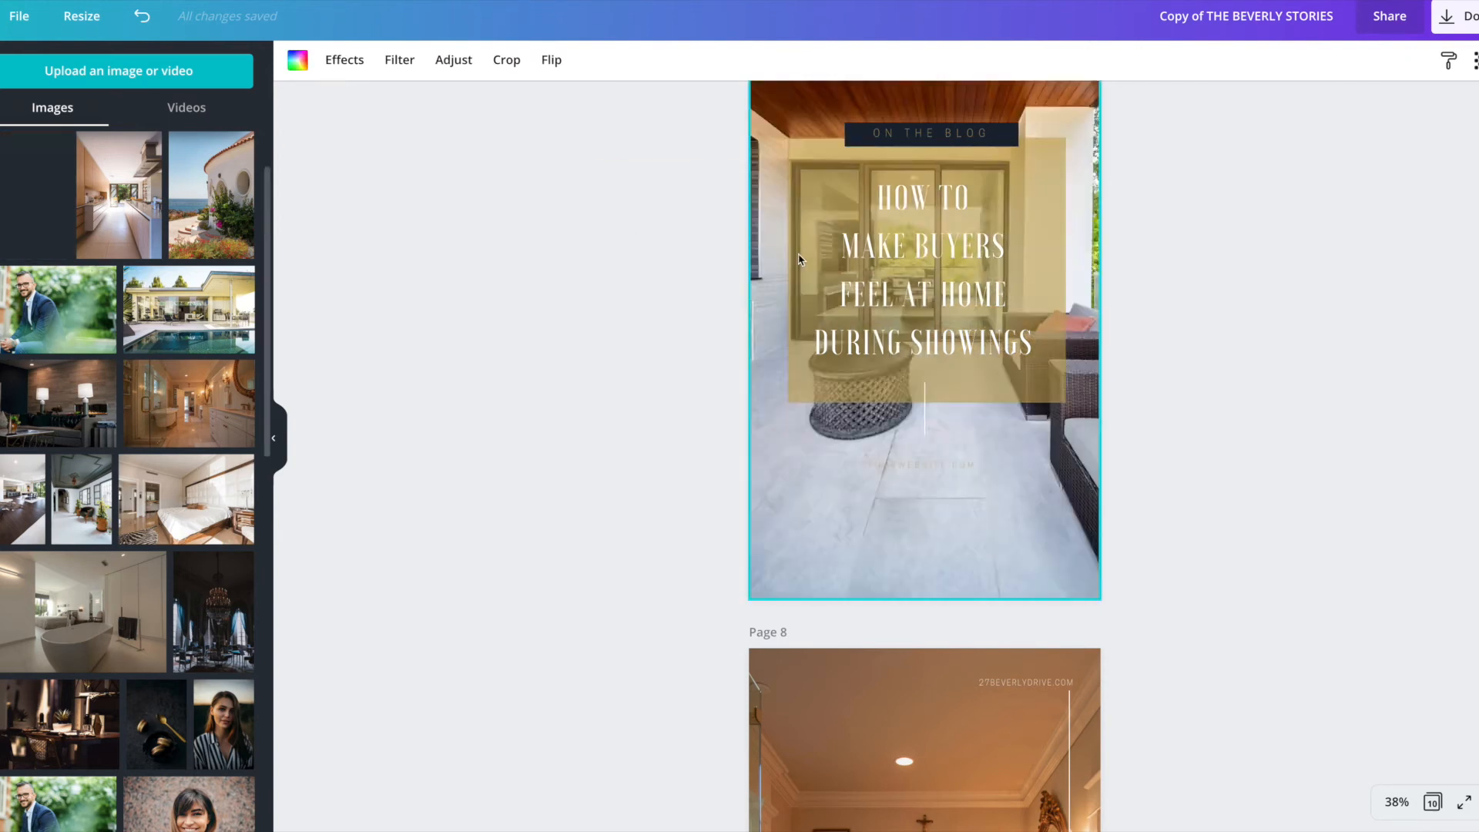
Set the transparency of the gold box behind the page 7 blog title to 83
{"action": "scroll", "coordinate": [693, 291], "scroll_direction": "up", "scroll_amount": 2}
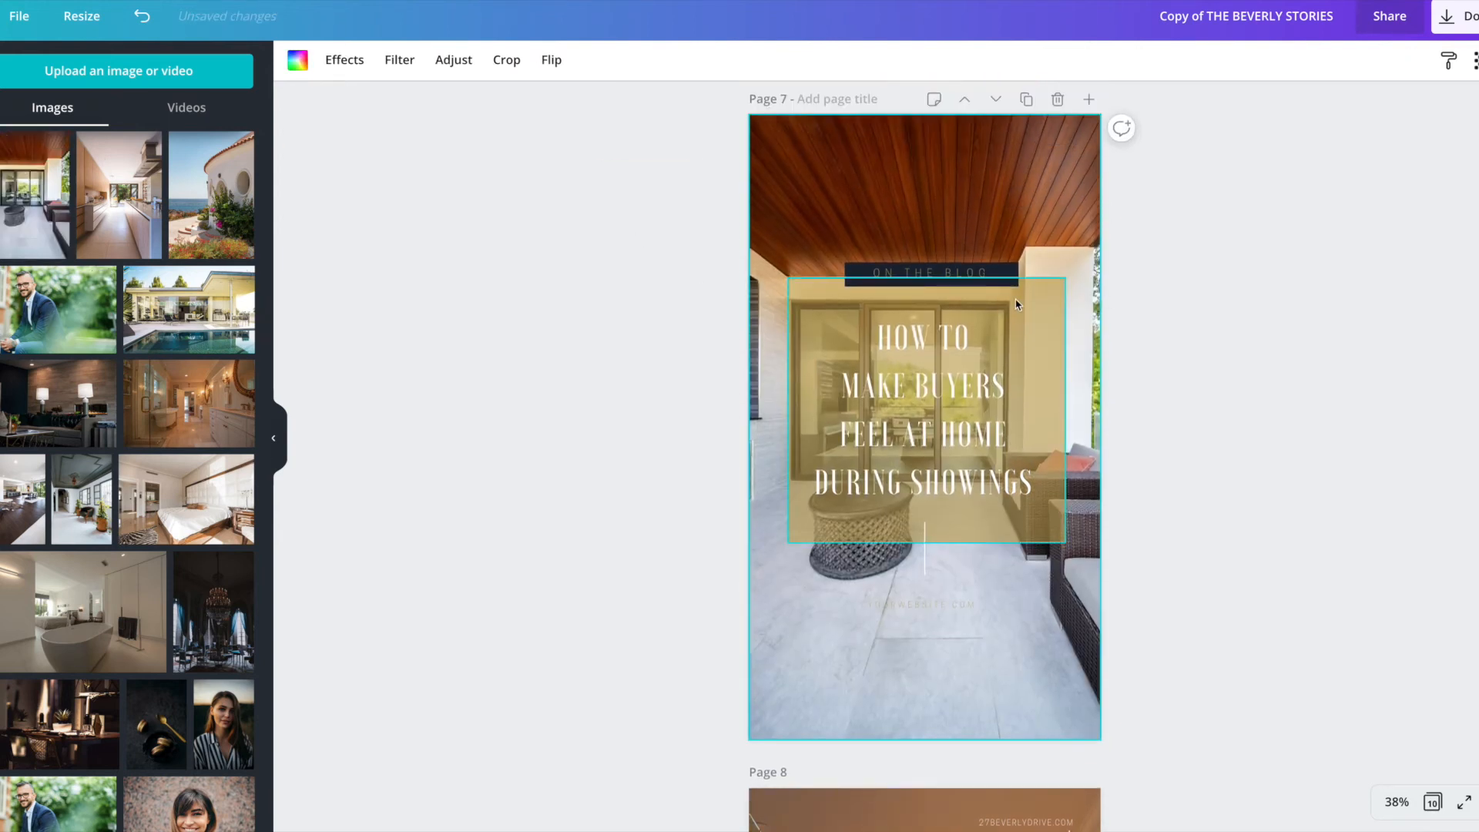
{"action": "left_click", "coordinate": [1051, 316]}
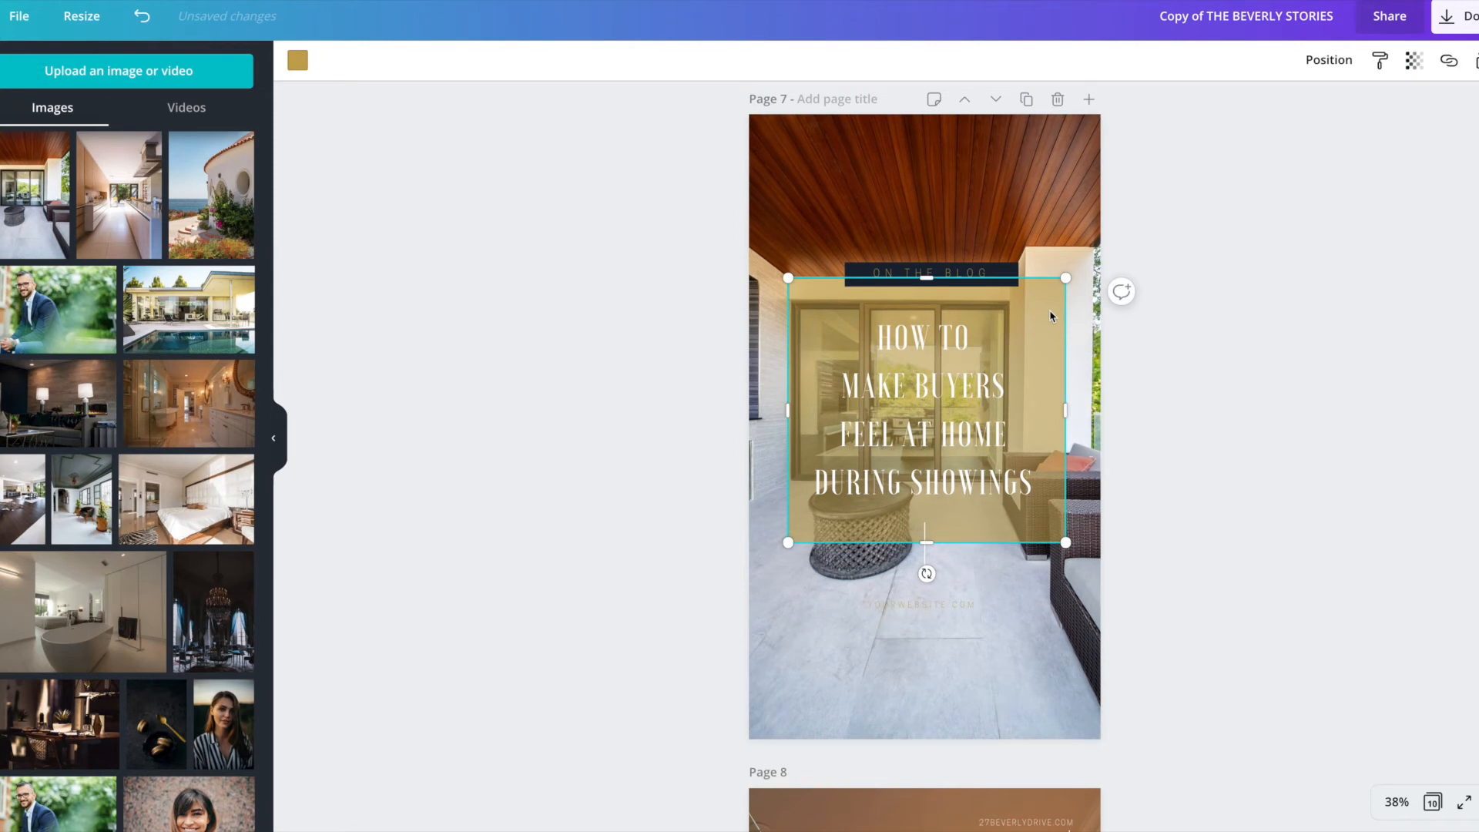
{"action": "left_click", "coordinate": [1418, 68]}
{"action": "left_click_drag", "start_coordinate": [1323, 109], "coordinate": [1346, 108]}
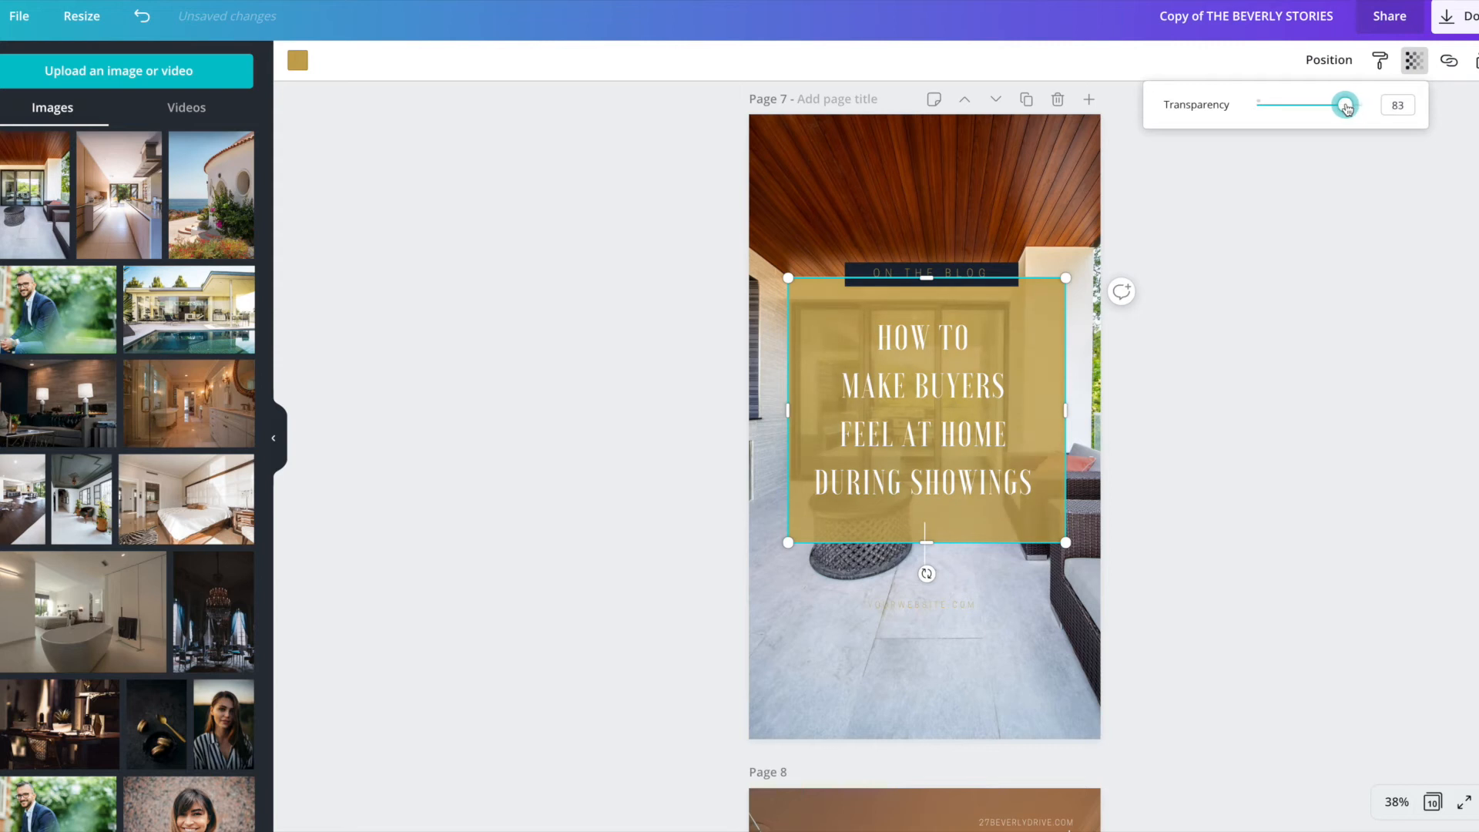
{"action": "left_click", "coordinate": [1294, 308]}
Recolour the YOURWEBSITE.COM text on page 7 with the dark navy document colour
{"action": "scroll", "coordinate": [932, 431], "scroll_direction": "down", "scroll_amount": 2}
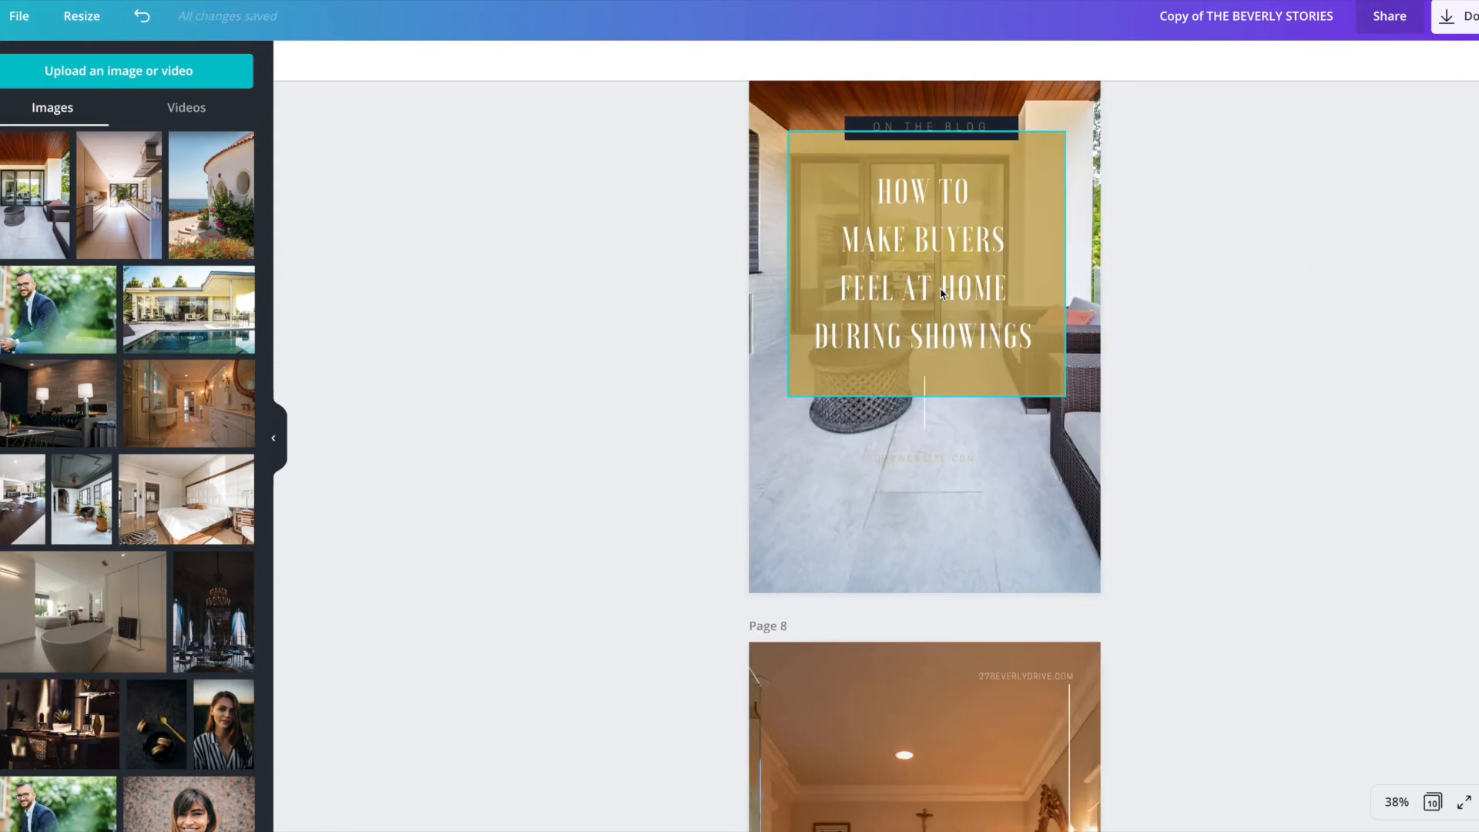
{"action": "left_click", "coordinate": [927, 462]}
{"action": "double_click", "coordinate": [924, 459]}
{"action": "left_click", "coordinate": [521, 67]}
{"action": "left_click", "coordinate": [11, 231]}
{"action": "left_click", "coordinate": [491, 266]}
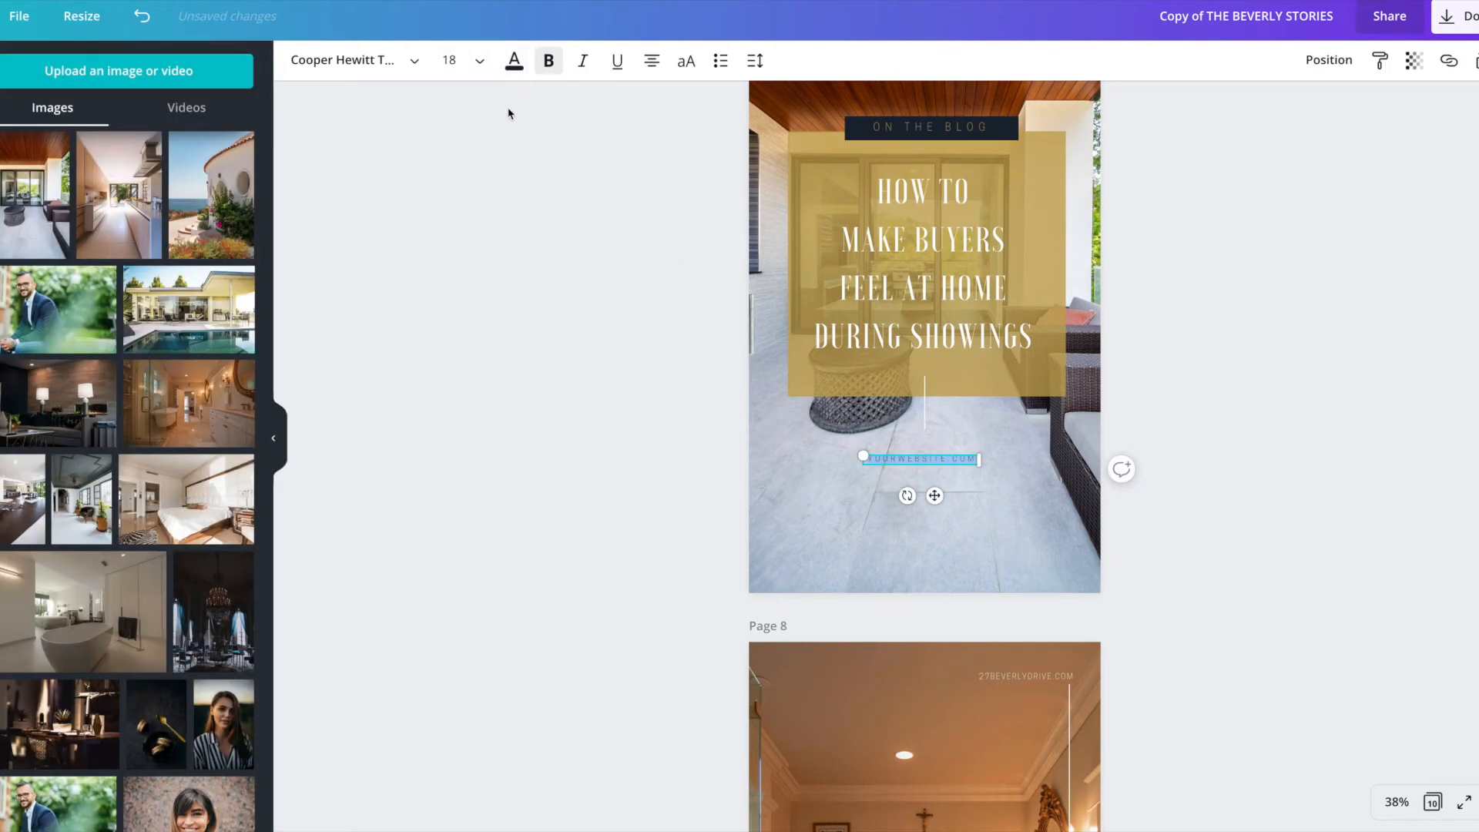
{"action": "left_click", "coordinate": [575, 224]}
Examine the layouts of pages 8 to 10, including the EXCLUSIVE text and its separate light banner on page 10
{"action": "scroll", "coordinate": [627, 330], "scroll_direction": "down", "scroll_amount": 3}
{"action": "scroll", "coordinate": [628, 331], "scroll_direction": "down", "scroll_amount": 7}
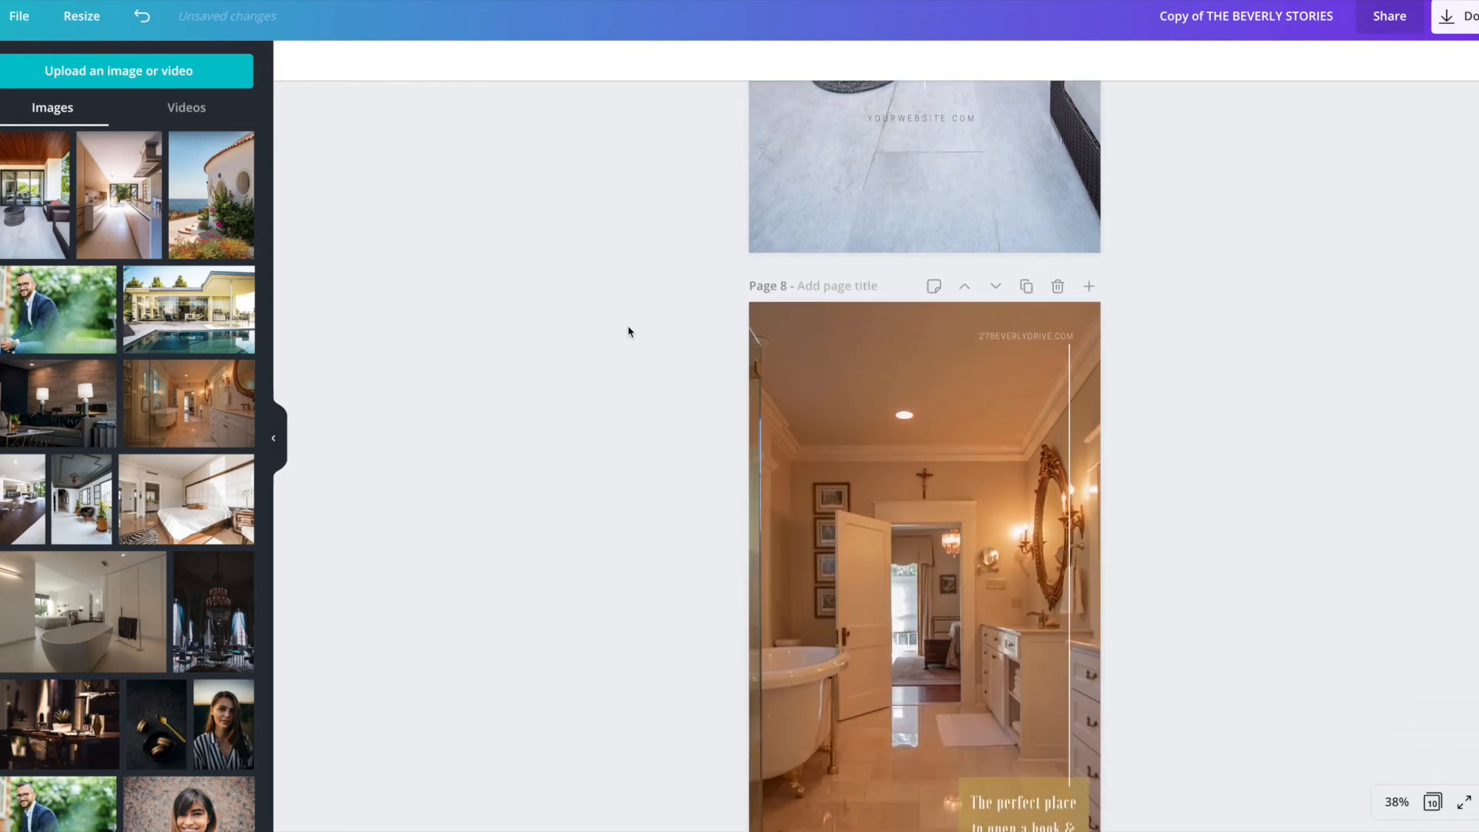
{"action": "scroll", "coordinate": [627, 331], "scroll_direction": "down", "scroll_amount": 3}
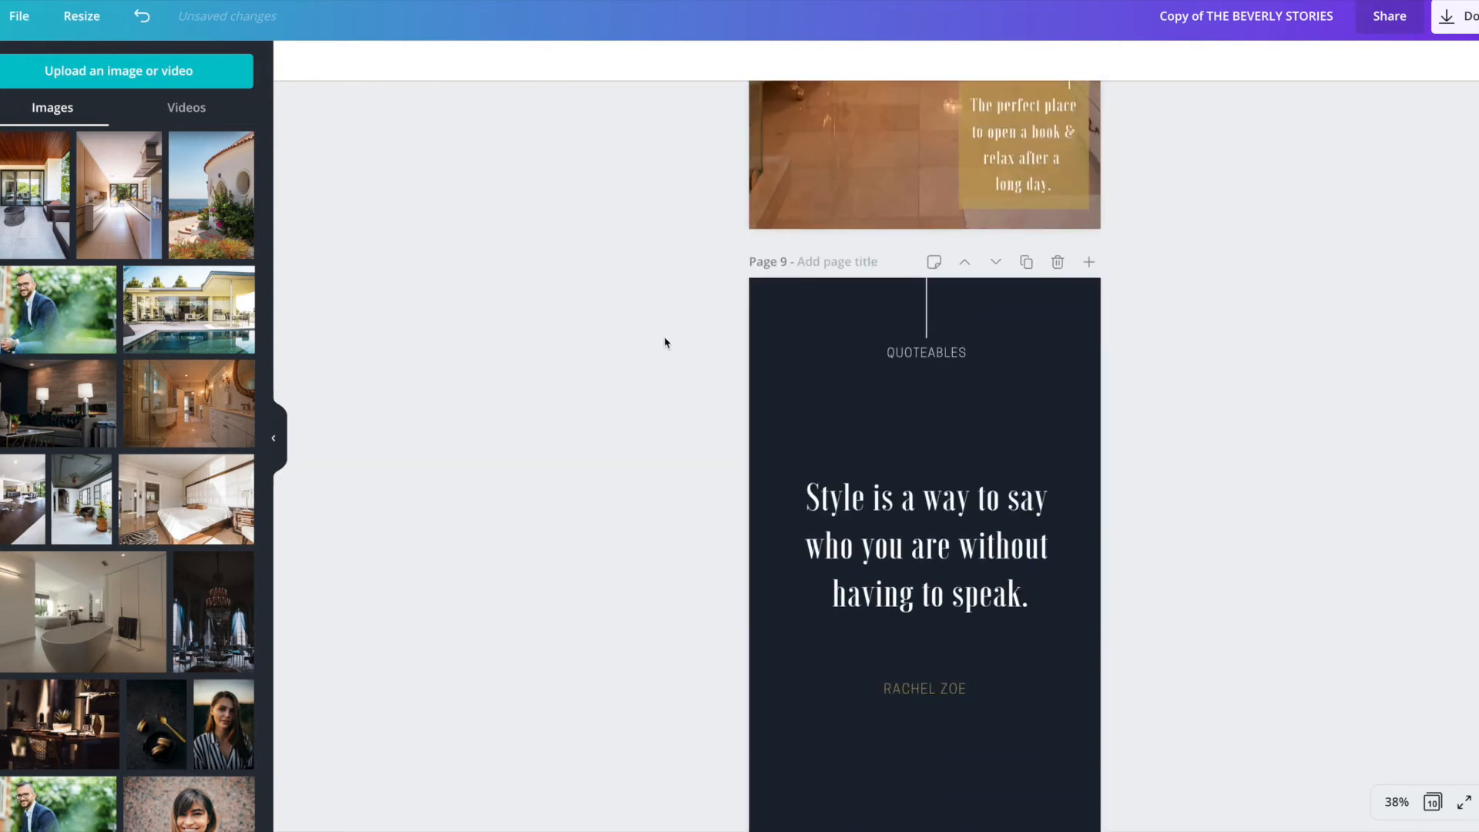
{"action": "scroll", "coordinate": [671, 345], "scroll_direction": "down", "scroll_amount": 12}
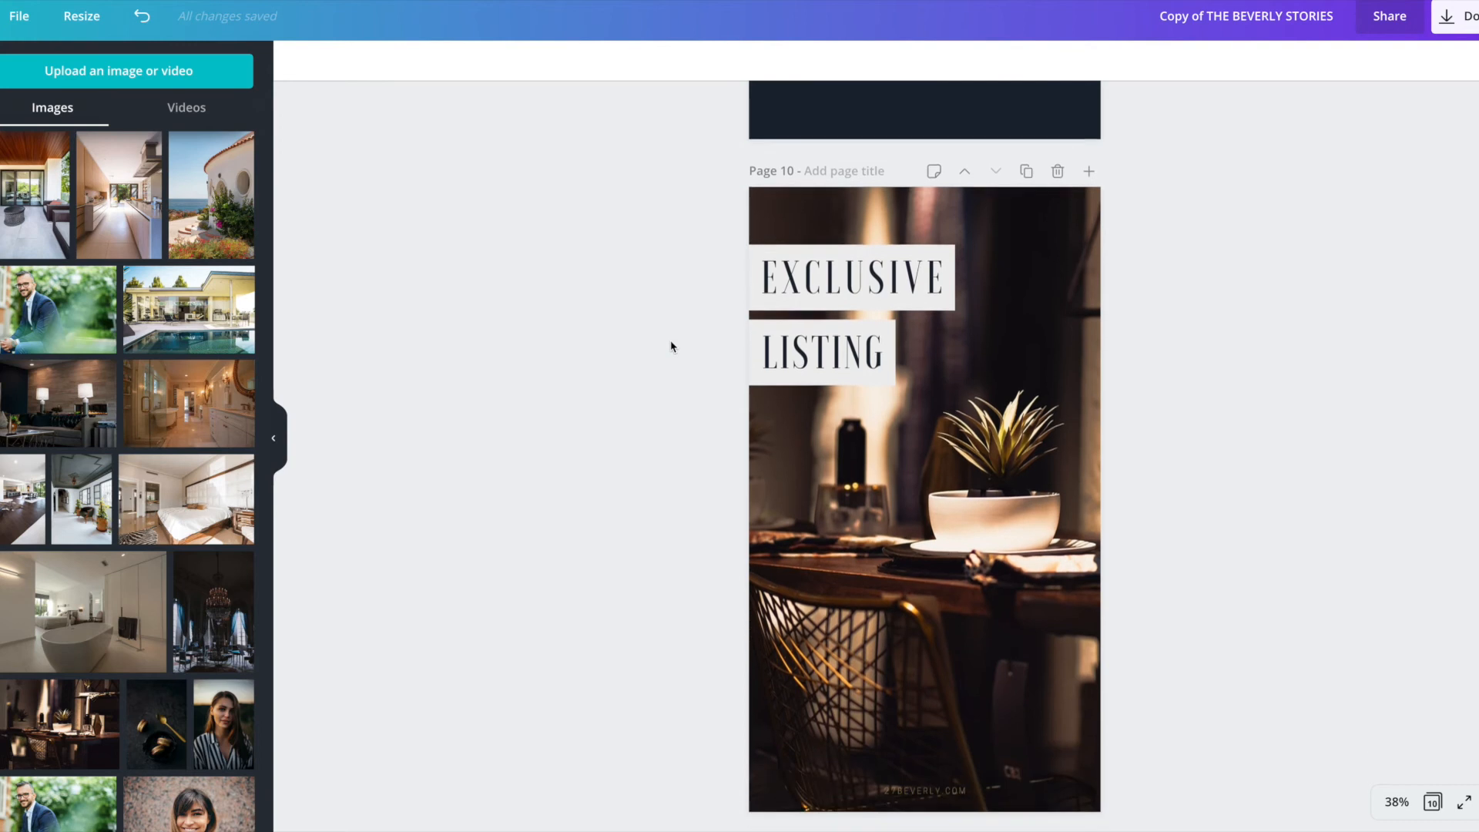
{"action": "left_click", "coordinate": [856, 208]}
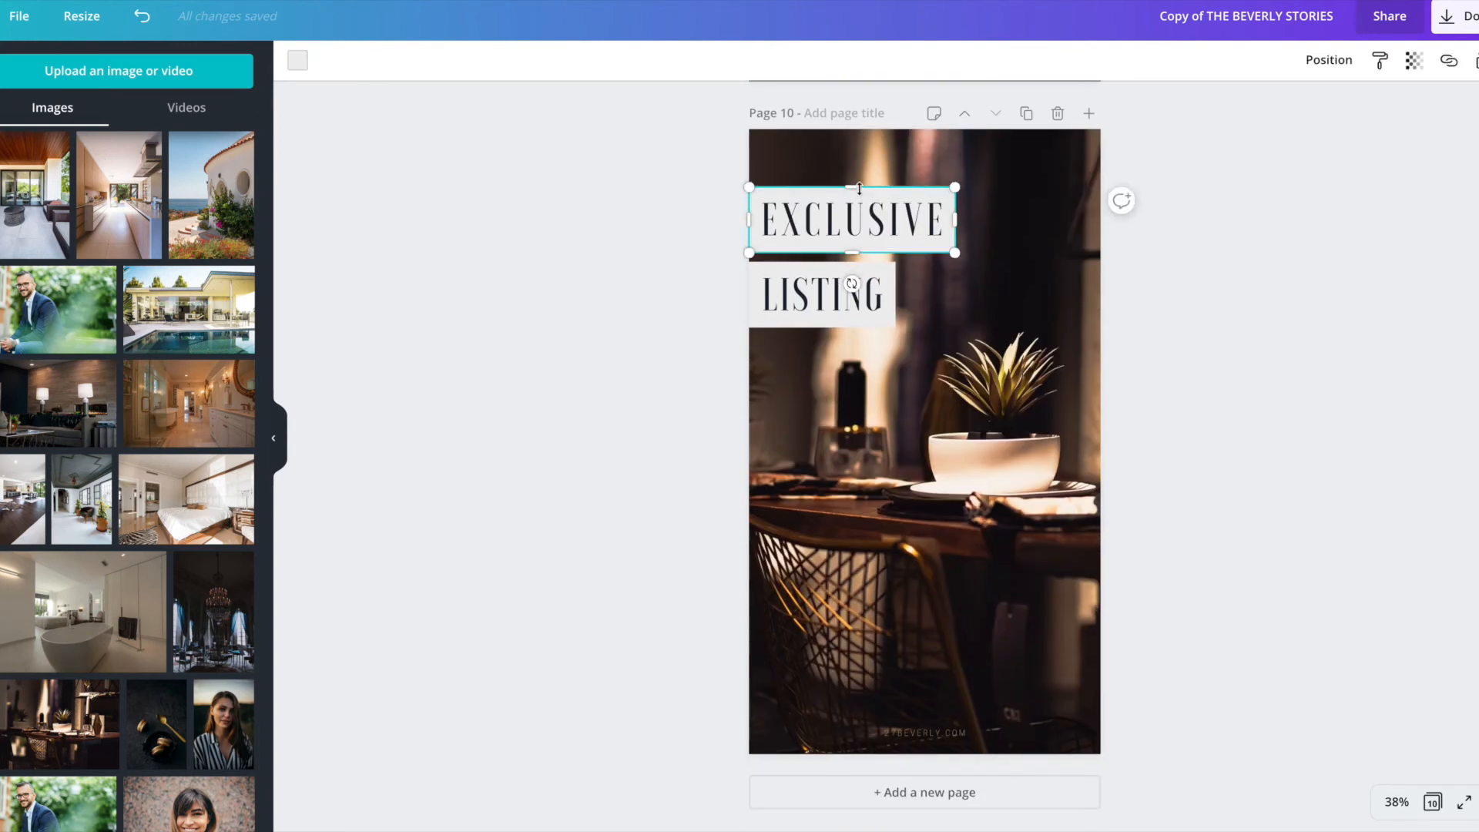
{"action": "left_click_drag", "start_coordinate": [844, 200], "coordinate": [843, 201]}
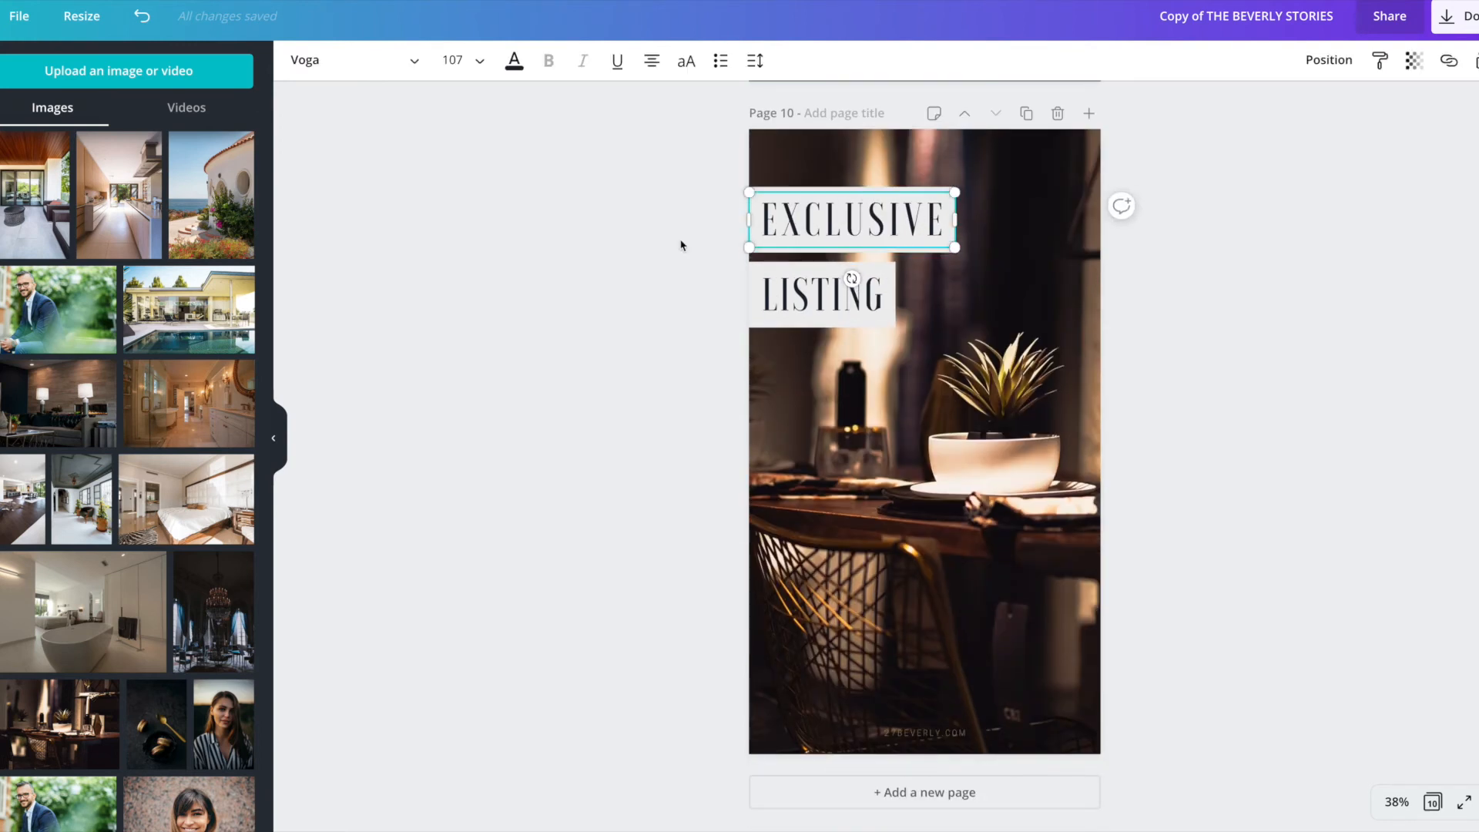
{"action": "left_click", "coordinate": [849, 189]}
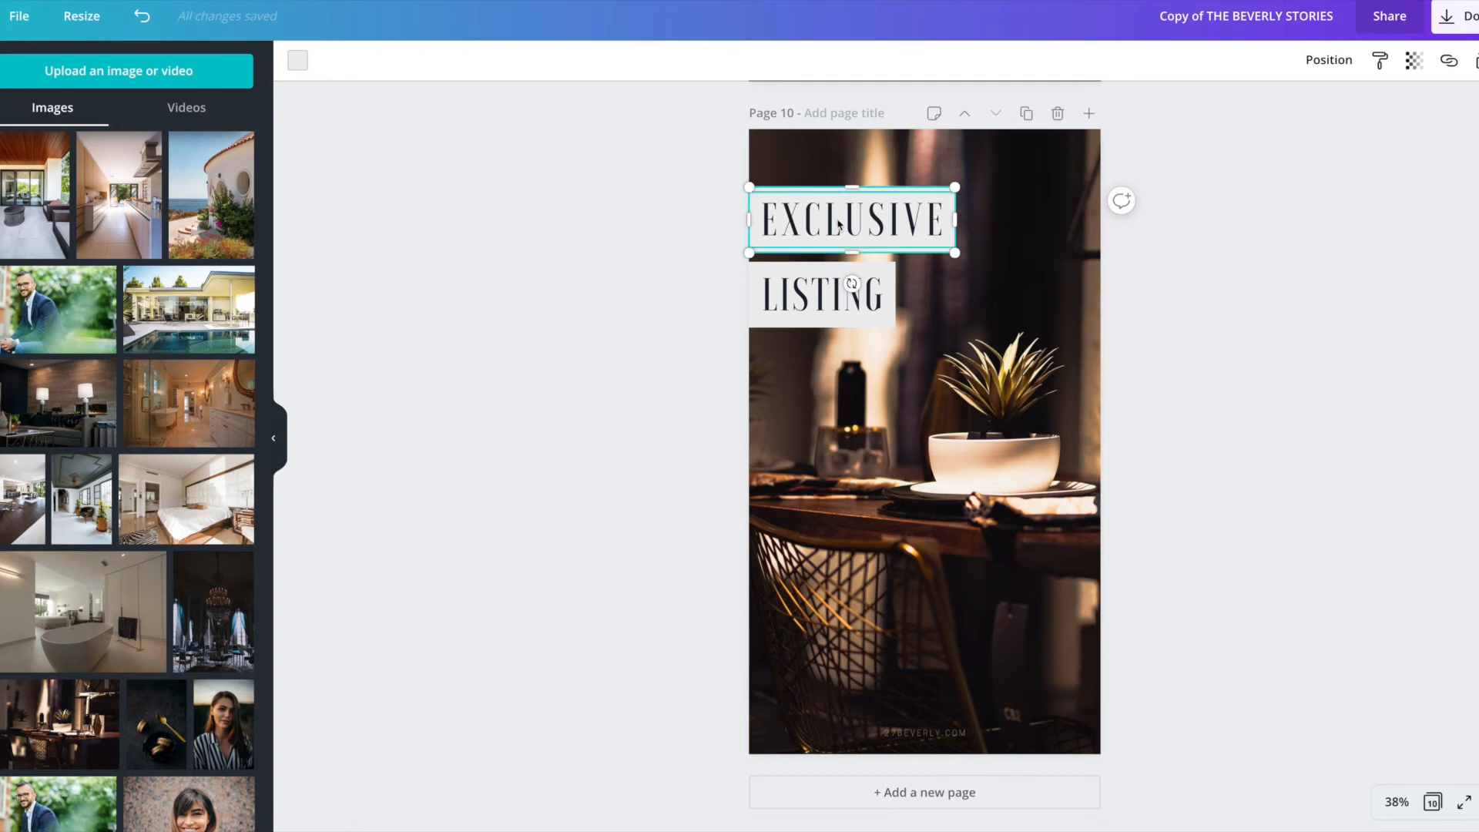
Try narrowing the EXCLUSIVE text box on page 10 from its left side and stretch it back to the page edge
{"action": "left_click", "coordinate": [840, 215]}
{"action": "left_click_drag", "start_coordinate": [749, 216], "coordinate": [822, 223]}
{"action": "left_click", "coordinate": [768, 234]}
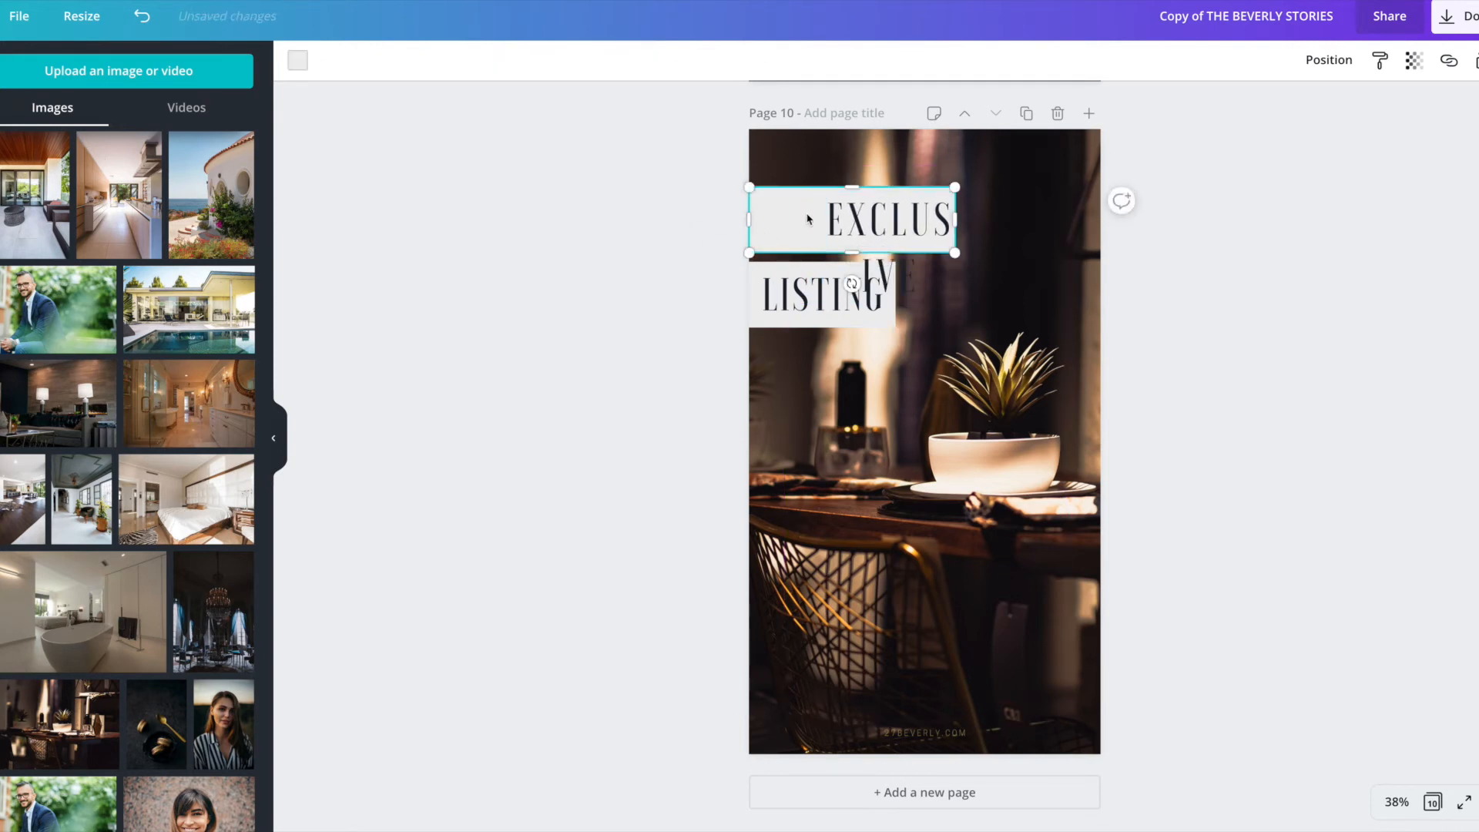
{"action": "left_click", "coordinate": [835, 228]}
{"action": "left_click_drag", "start_coordinate": [806, 248], "coordinate": [750, 248]}
Add the white bed icon to page 1, shrink it and place it at the lower left corner of the house photo
{"action": "scroll", "coordinate": [940, 512], "scroll_direction": "up", "scroll_amount": 20}
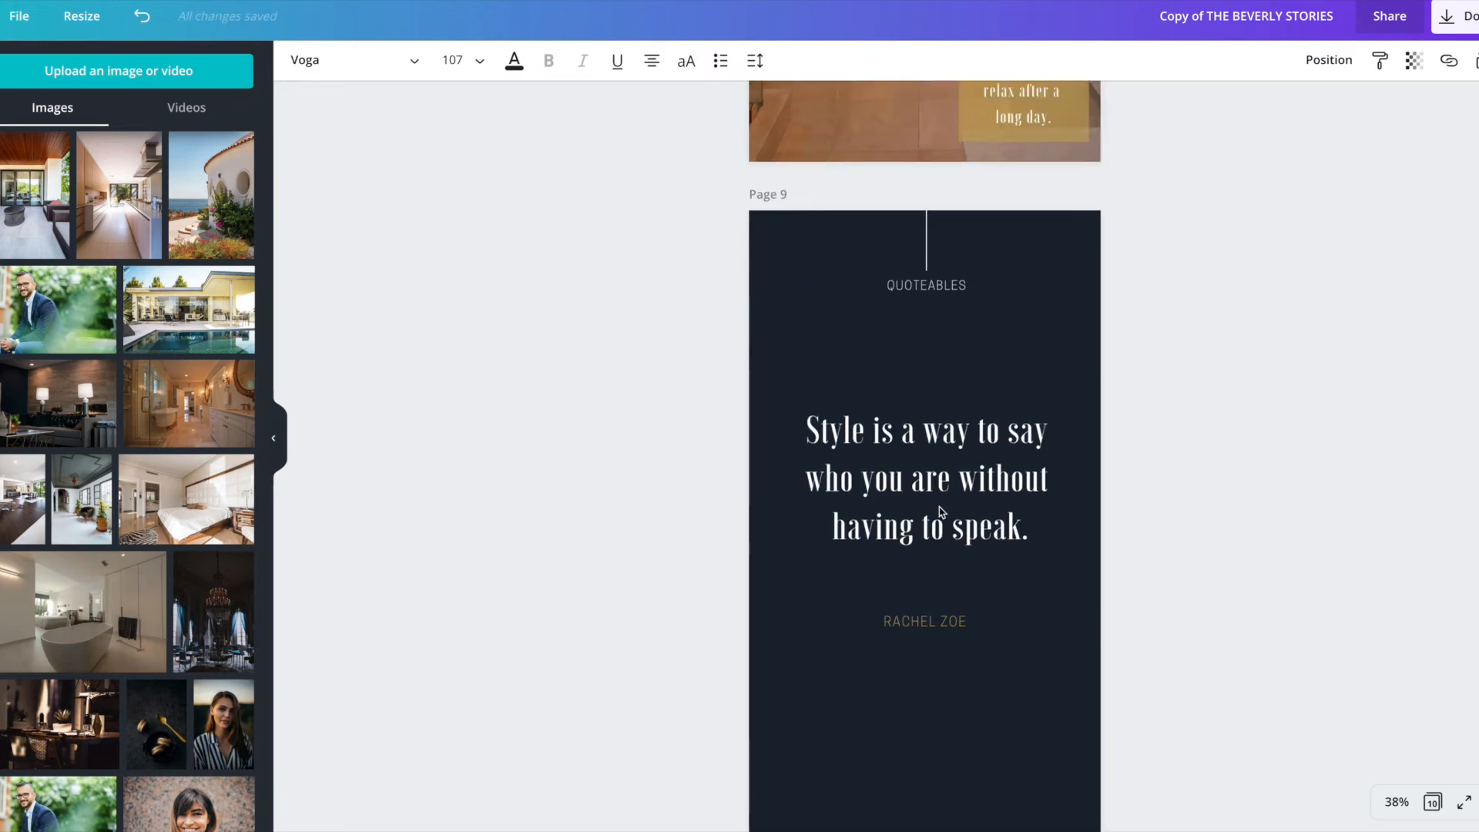
{"action": "scroll", "coordinate": [19, 380], "scroll_direction": "up", "scroll_amount": 3}
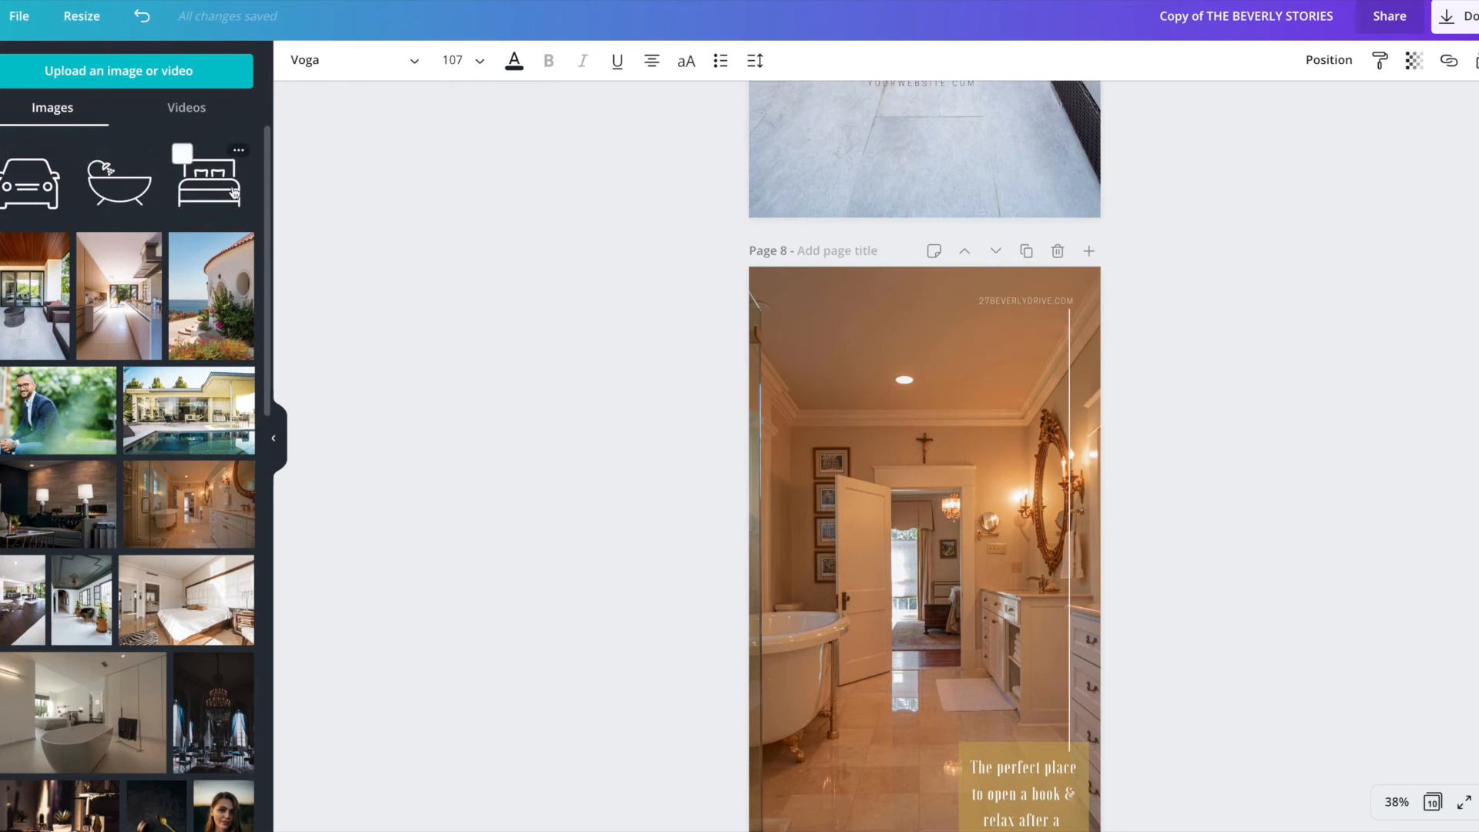
{"action": "scroll", "coordinate": [492, 365], "scroll_direction": "up", "scroll_amount": 15}
{"action": "scroll", "coordinate": [498, 362], "scroll_direction": "up", "scroll_amount": 20}
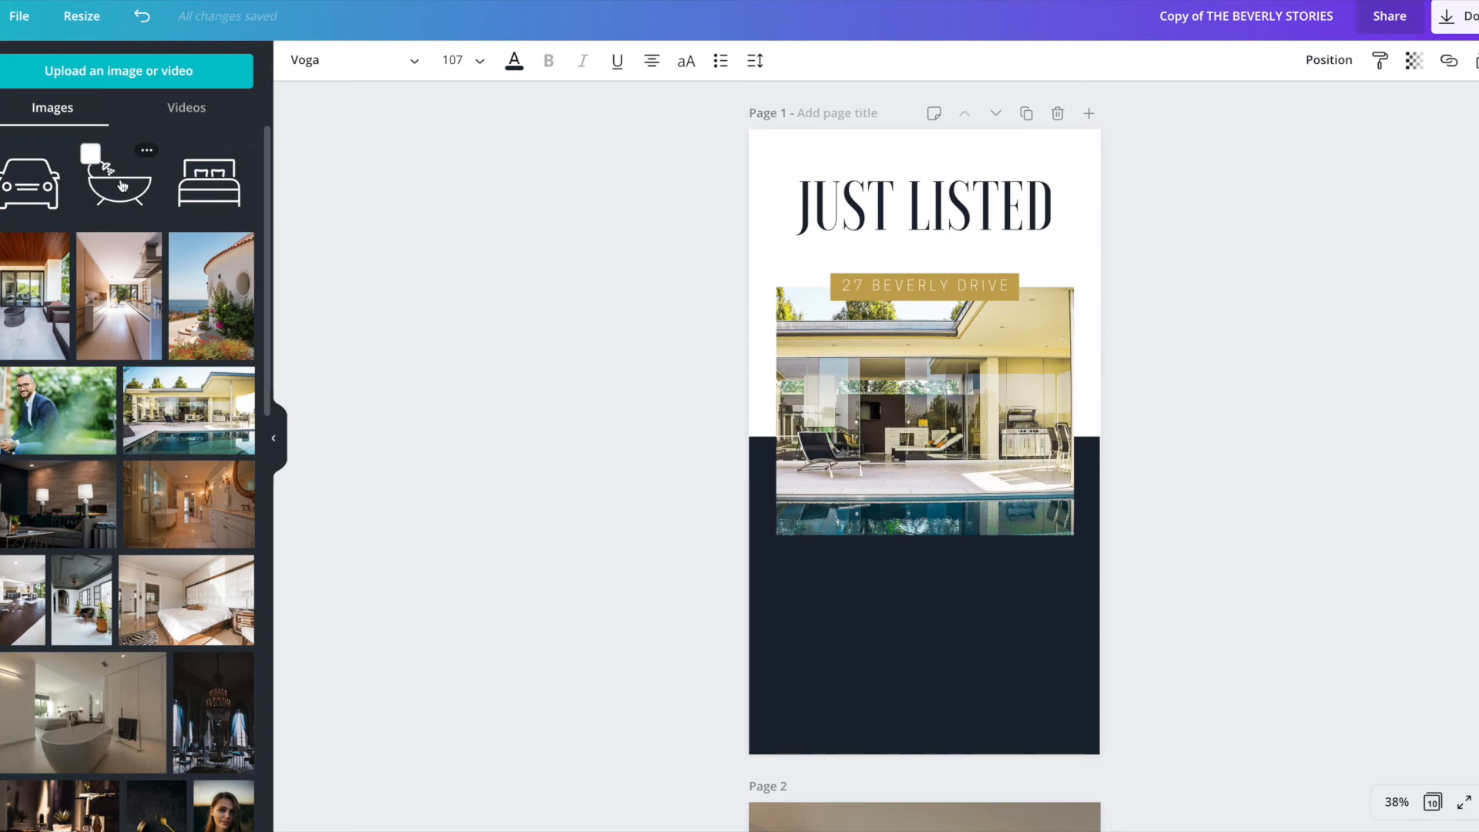
{"action": "left_click", "coordinate": [206, 197]}
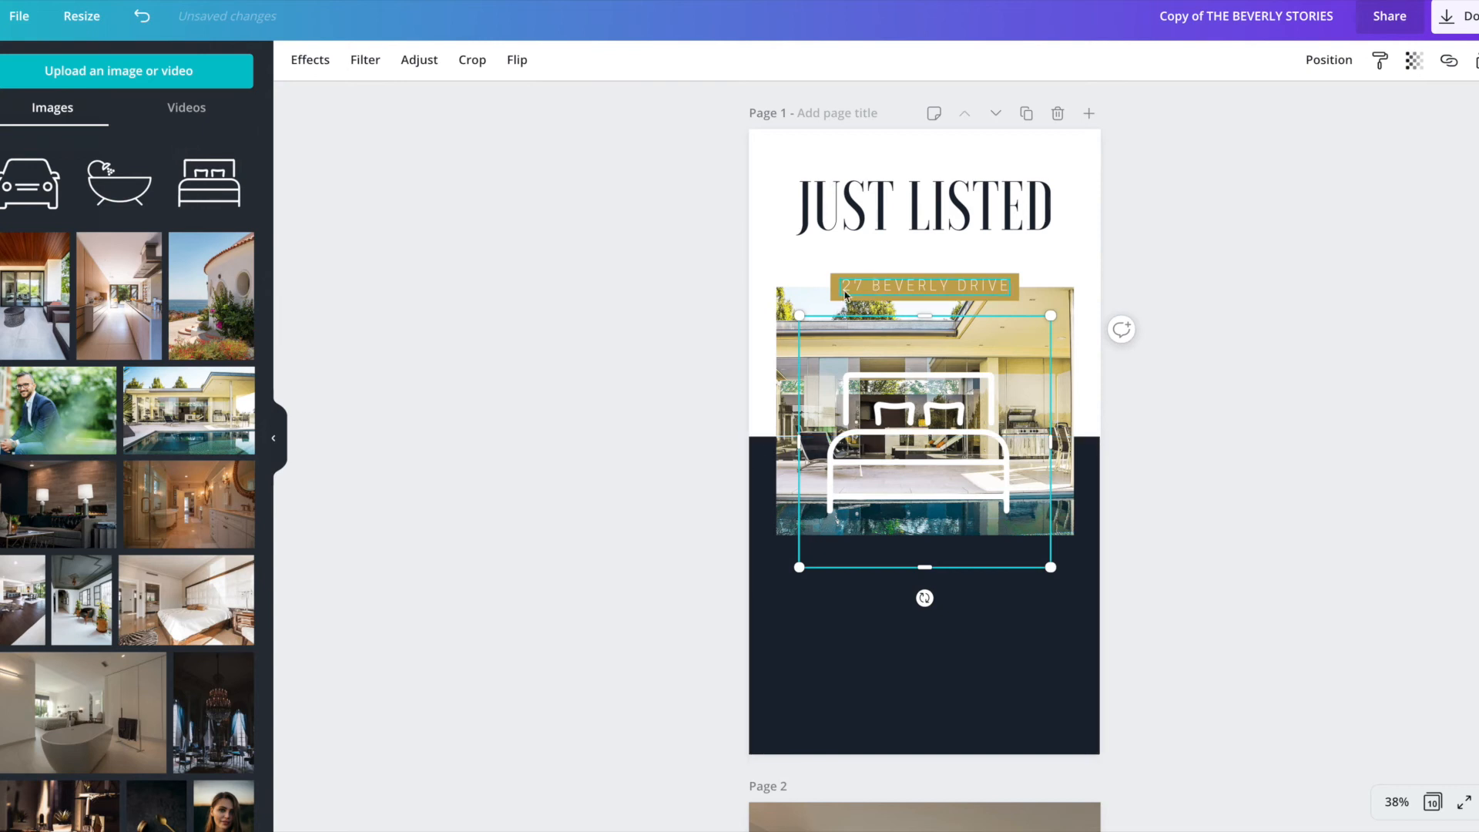
{"action": "left_click_drag", "start_coordinate": [801, 316], "coordinate": [814, 548]}
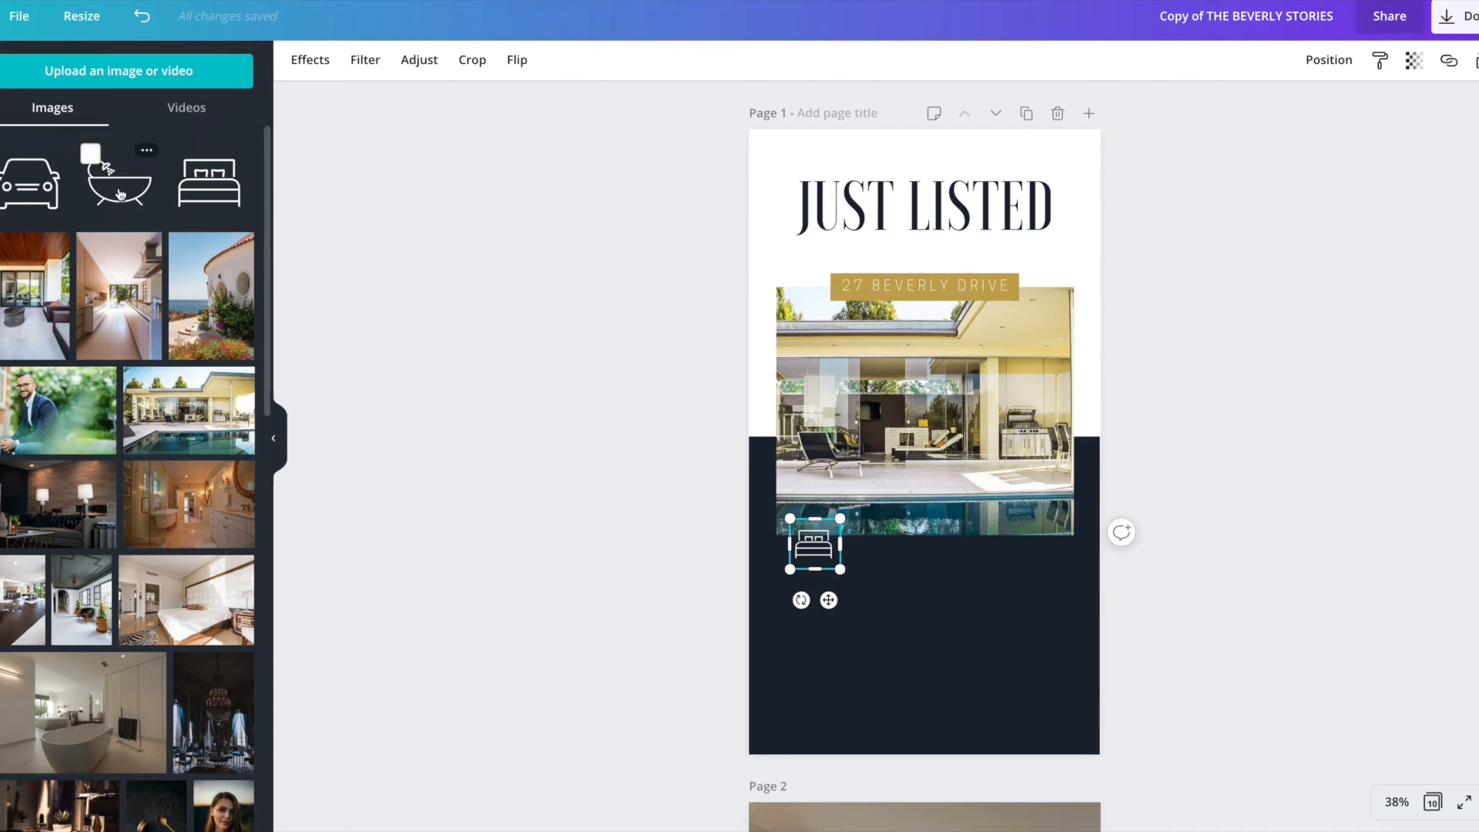
Add the white bathtub icon to page 1 and place it beside the bed icon at the same size
{"action": "left_click", "coordinate": [120, 195]}
{"action": "left_click_drag", "start_coordinate": [802, 318], "coordinate": [879, 553]}
{"action": "left_click", "coordinate": [998, 599]}
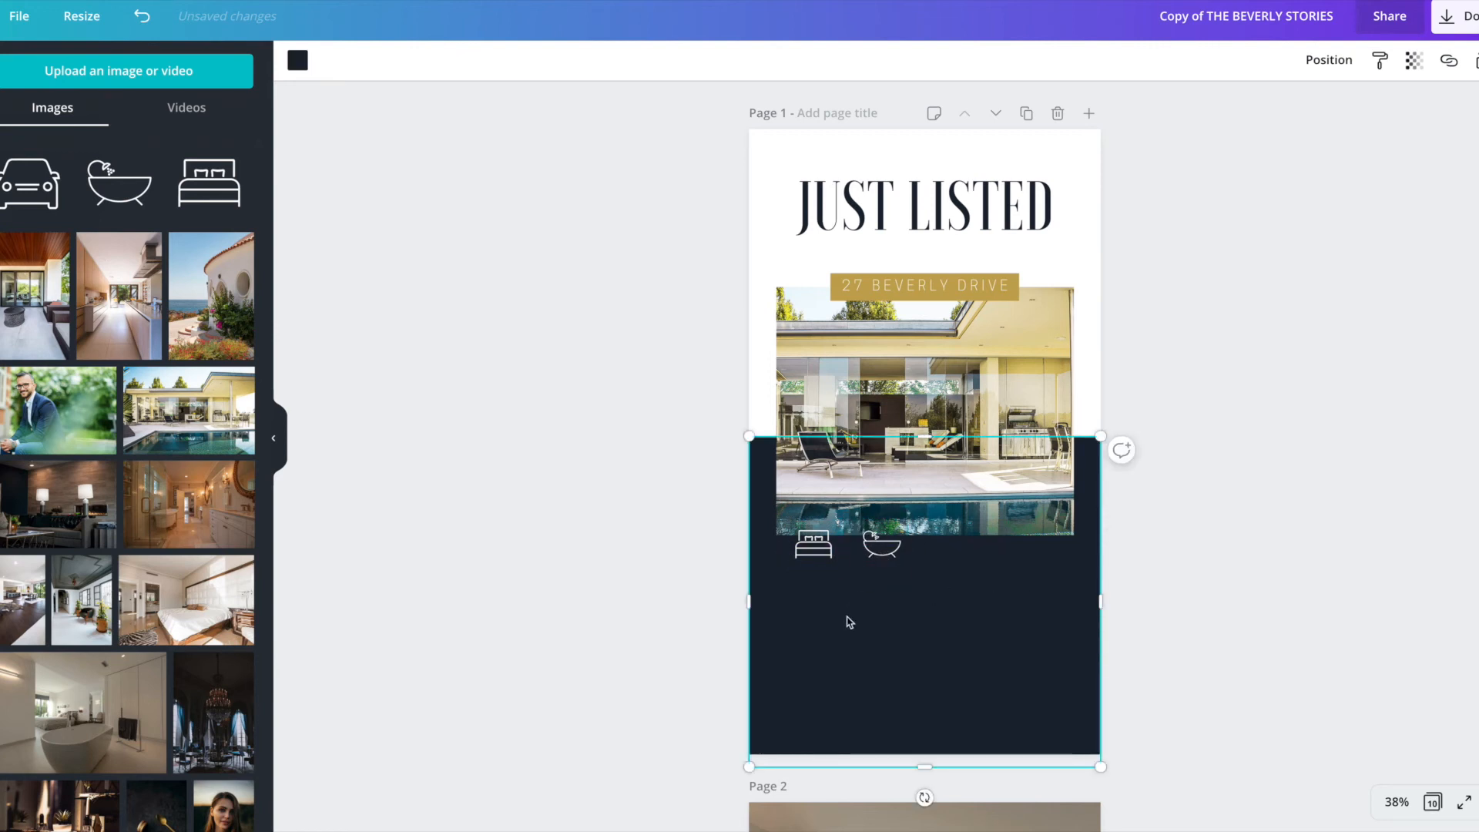
Add a text box reading 2 to page 1 and shrink it to a small label over the house photo
{"action": "key", "text": "t"}
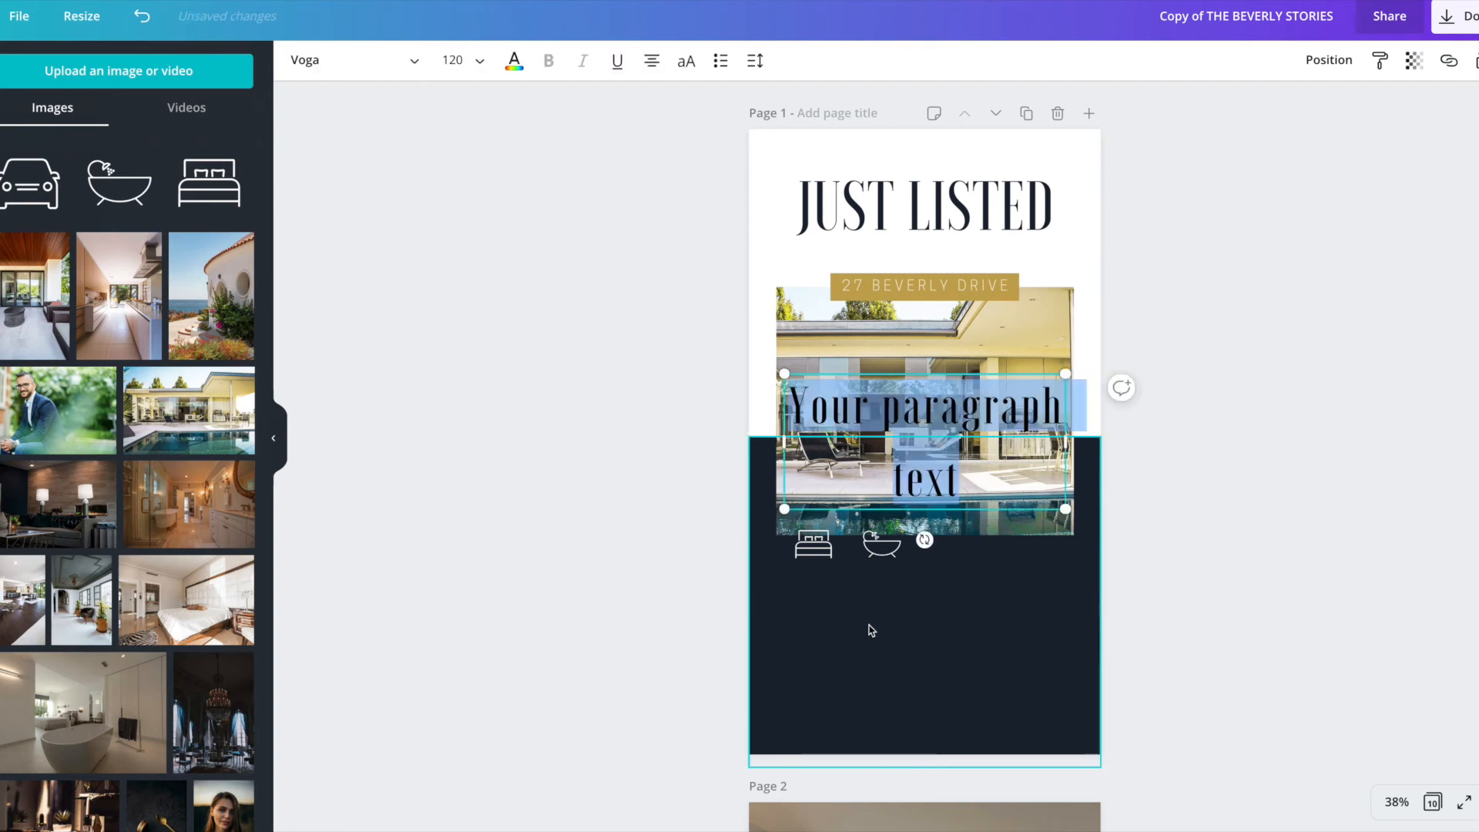
{"action": "left_click_drag", "start_coordinate": [784, 374], "coordinate": [1022, 471]}
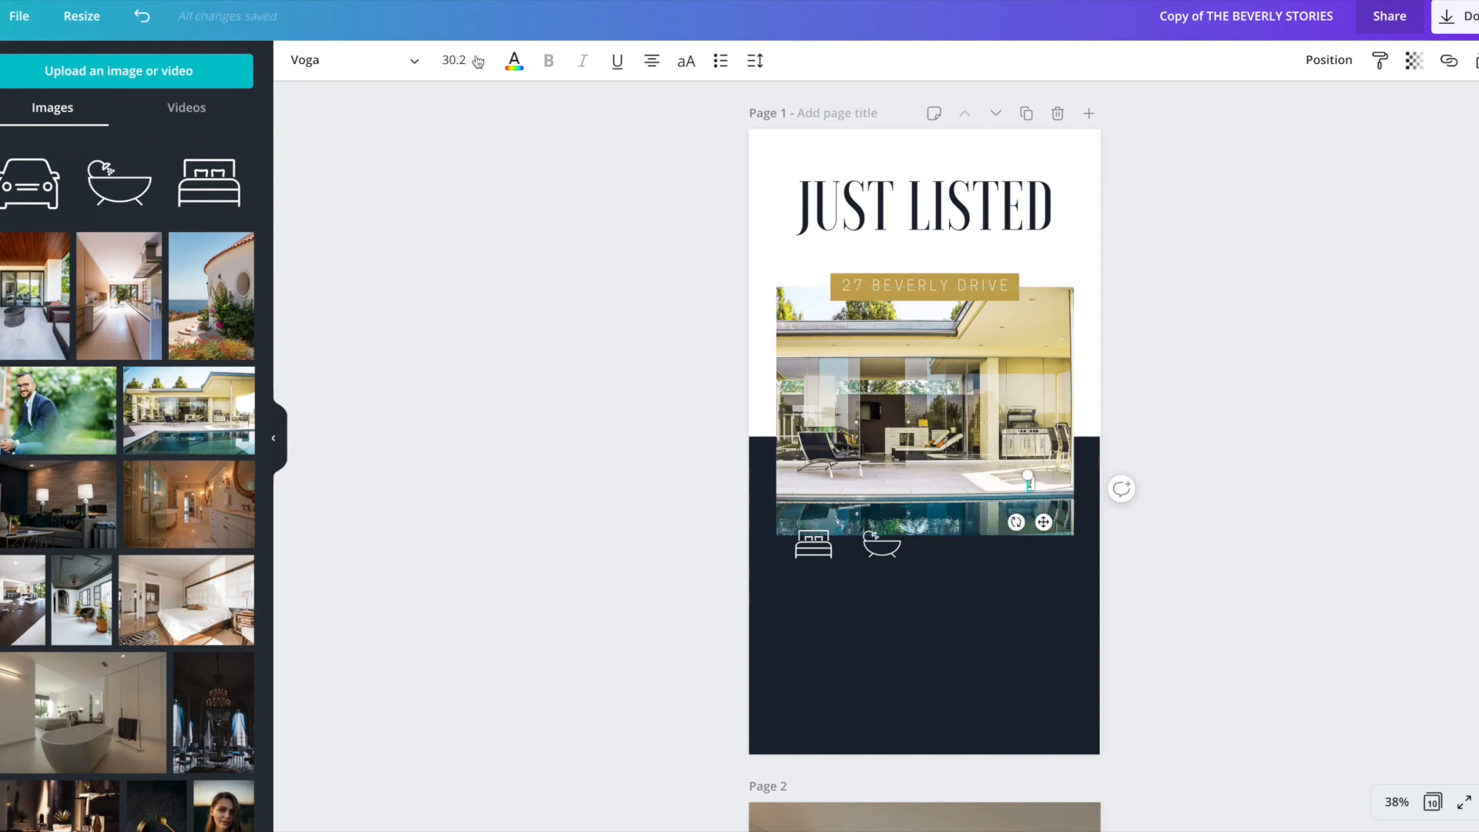
{"action": "left_click_drag", "start_coordinate": [1032, 483], "coordinate": [1067, 483]}
Make the 2 label white at font size 42 and place it between the bed and bathtub icons
{"action": "left_click", "coordinate": [515, 60]}
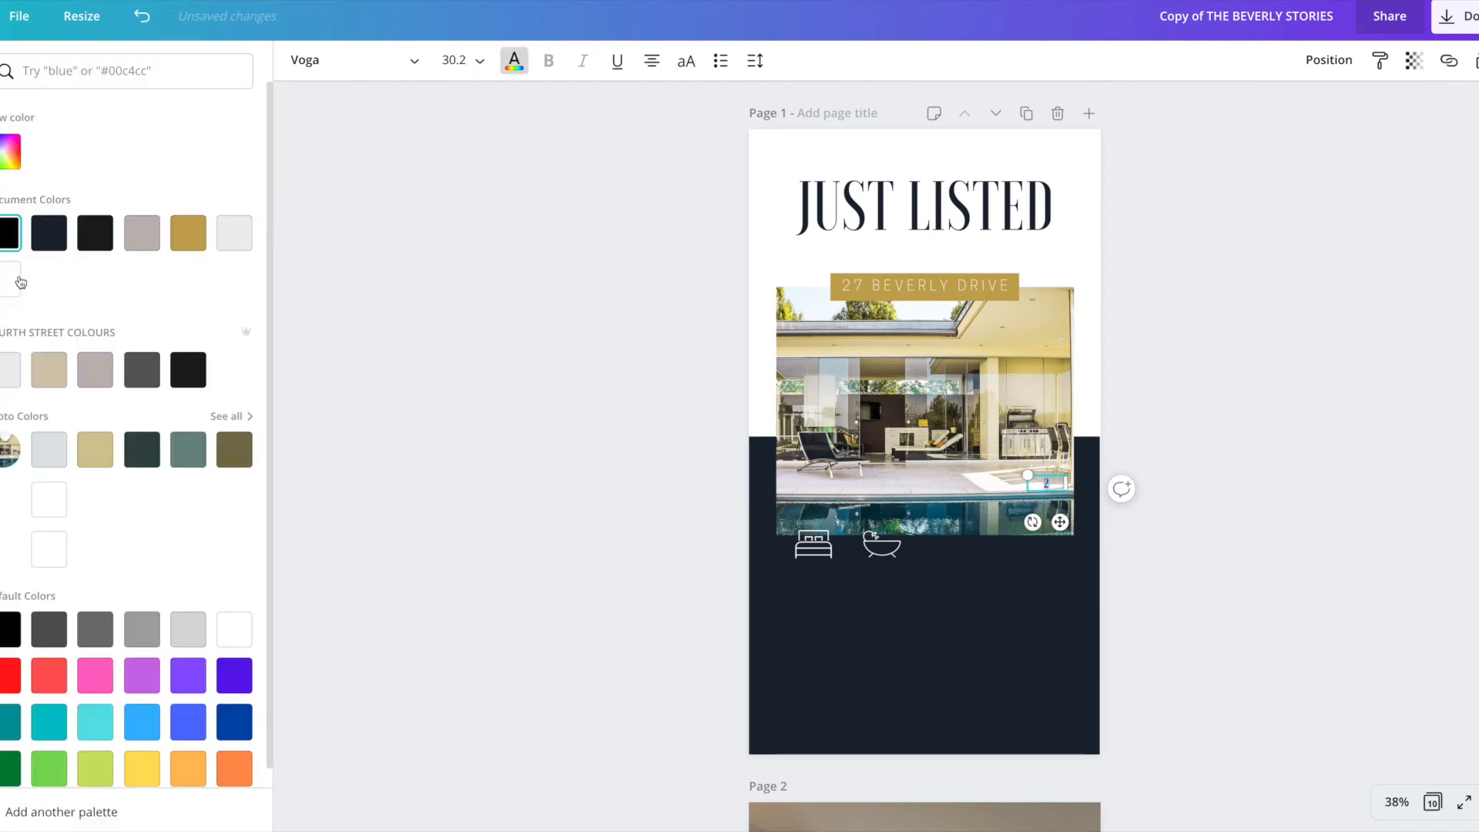
{"action": "left_click", "coordinate": [17, 283]}
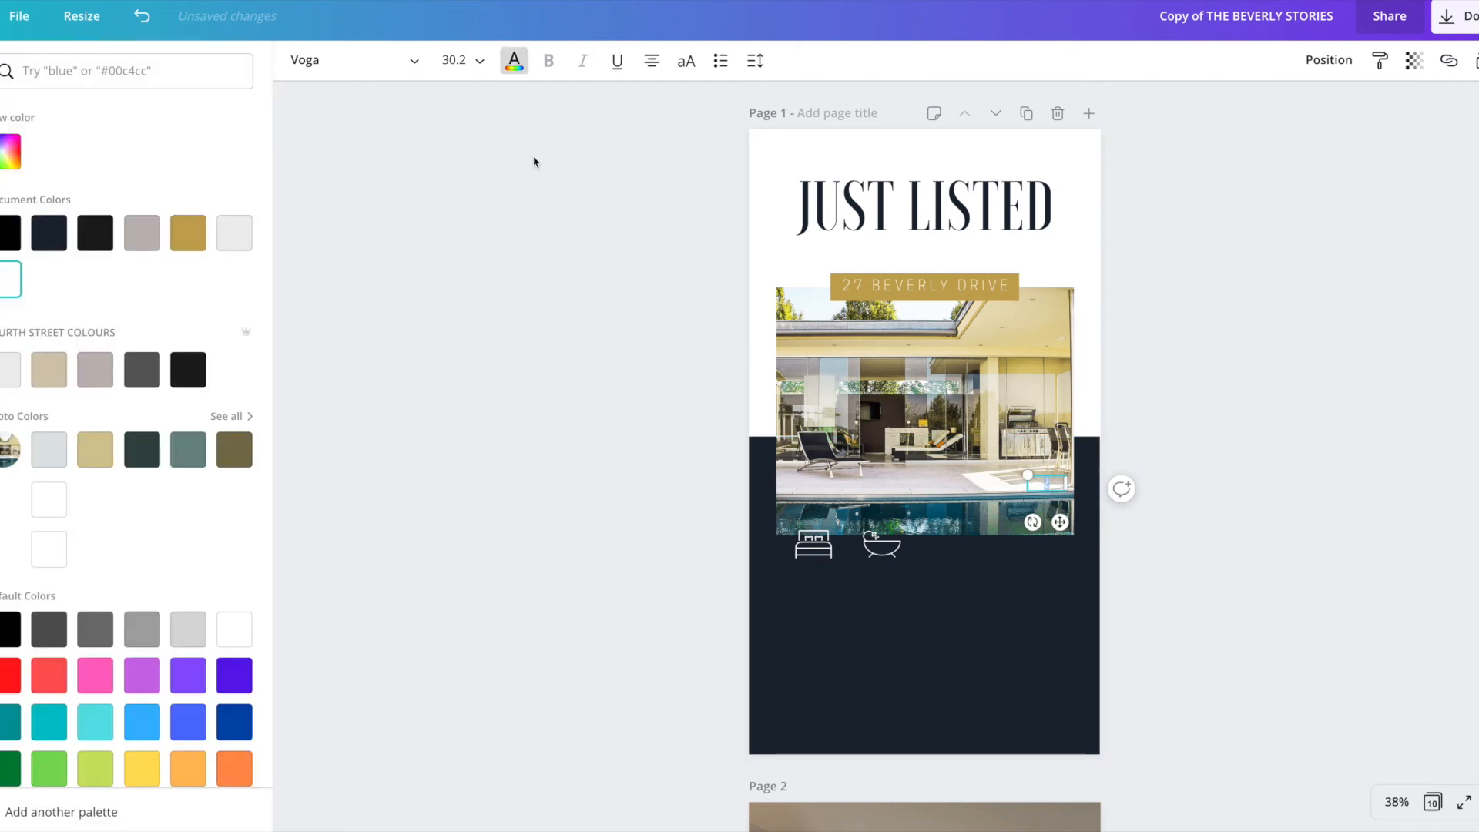
{"action": "left_click", "coordinate": [460, 60]}
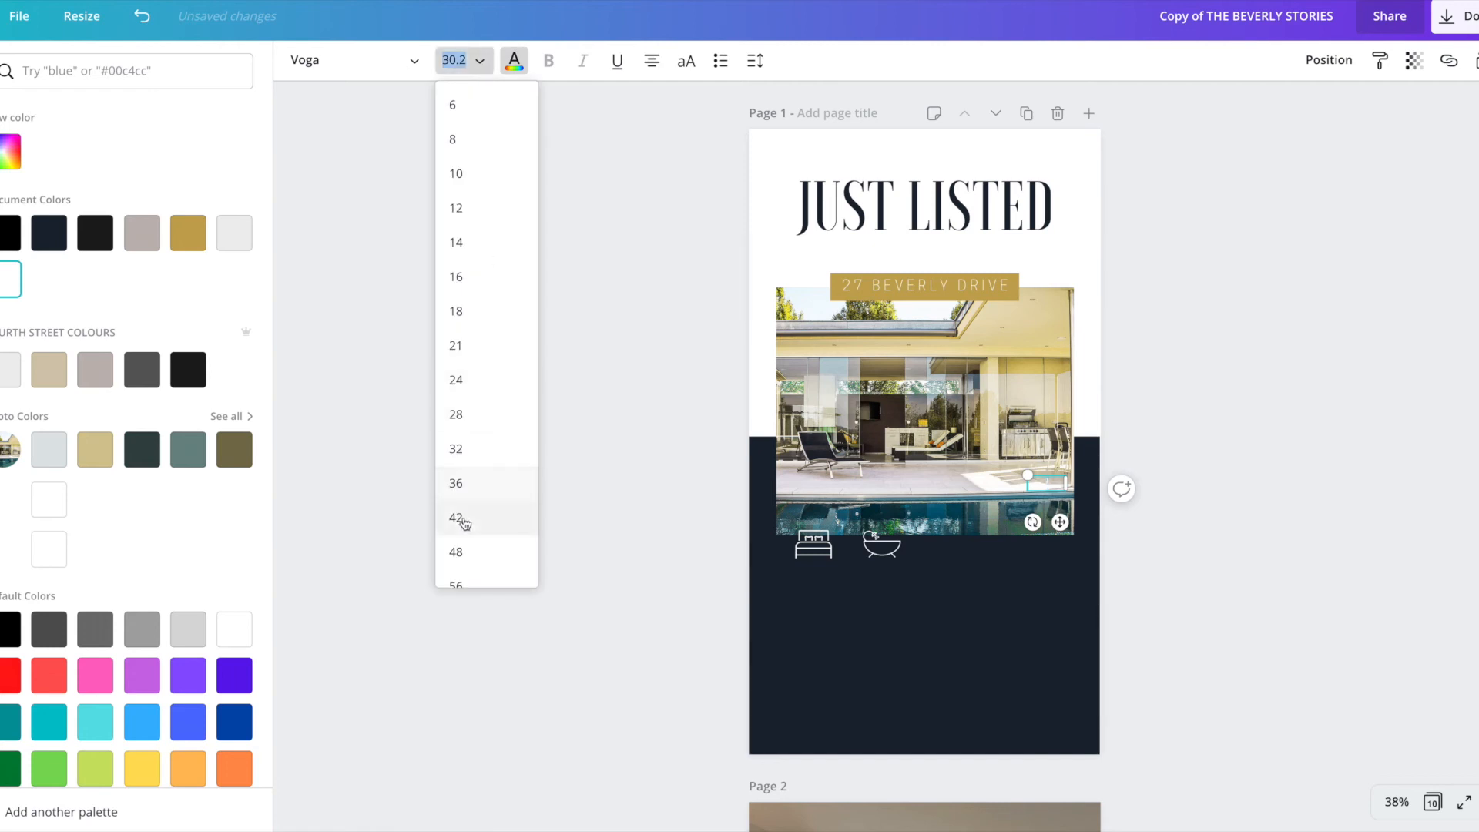
{"action": "left_click", "coordinate": [459, 518]}
{"action": "left_click_drag", "start_coordinate": [1059, 527], "coordinate": [859, 591]}
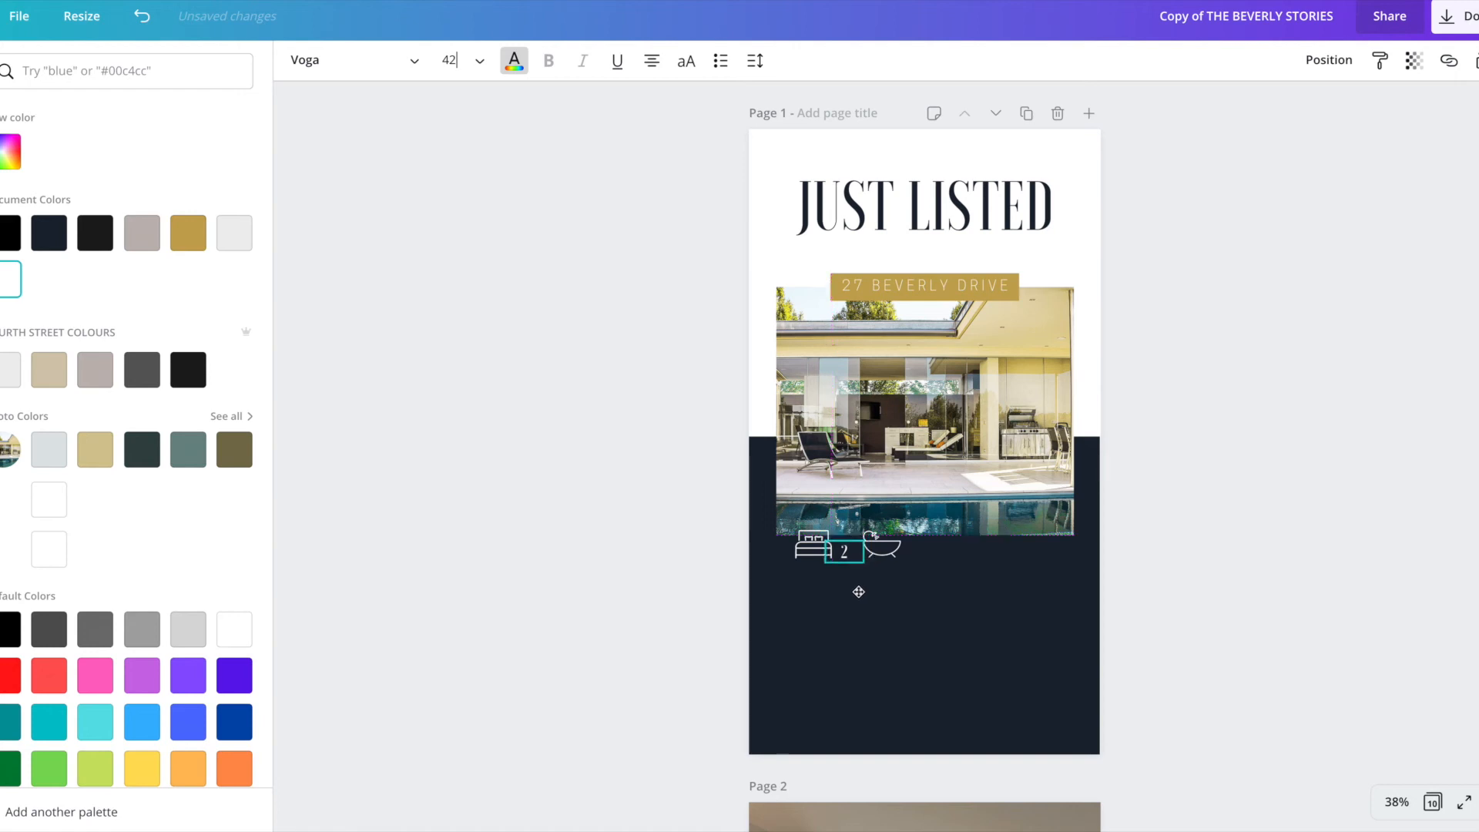
{"action": "left_click", "coordinate": [944, 627]}
Duplicate the 2 label and place the copy on the far side of the bathtub icon, level with the first
{"action": "left_click", "coordinate": [847, 558]}
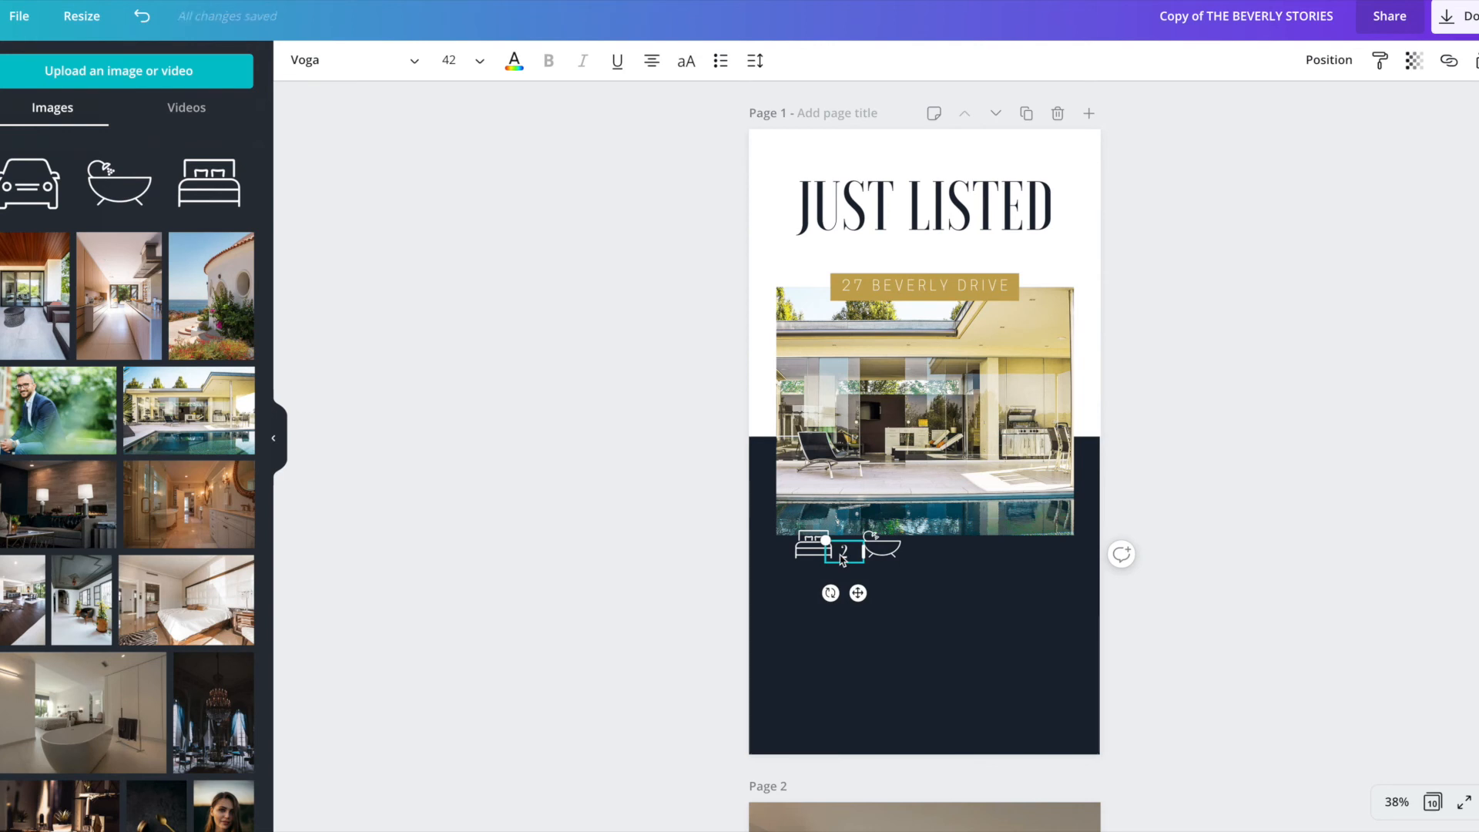
{"action": "right_click", "coordinate": [845, 552]}
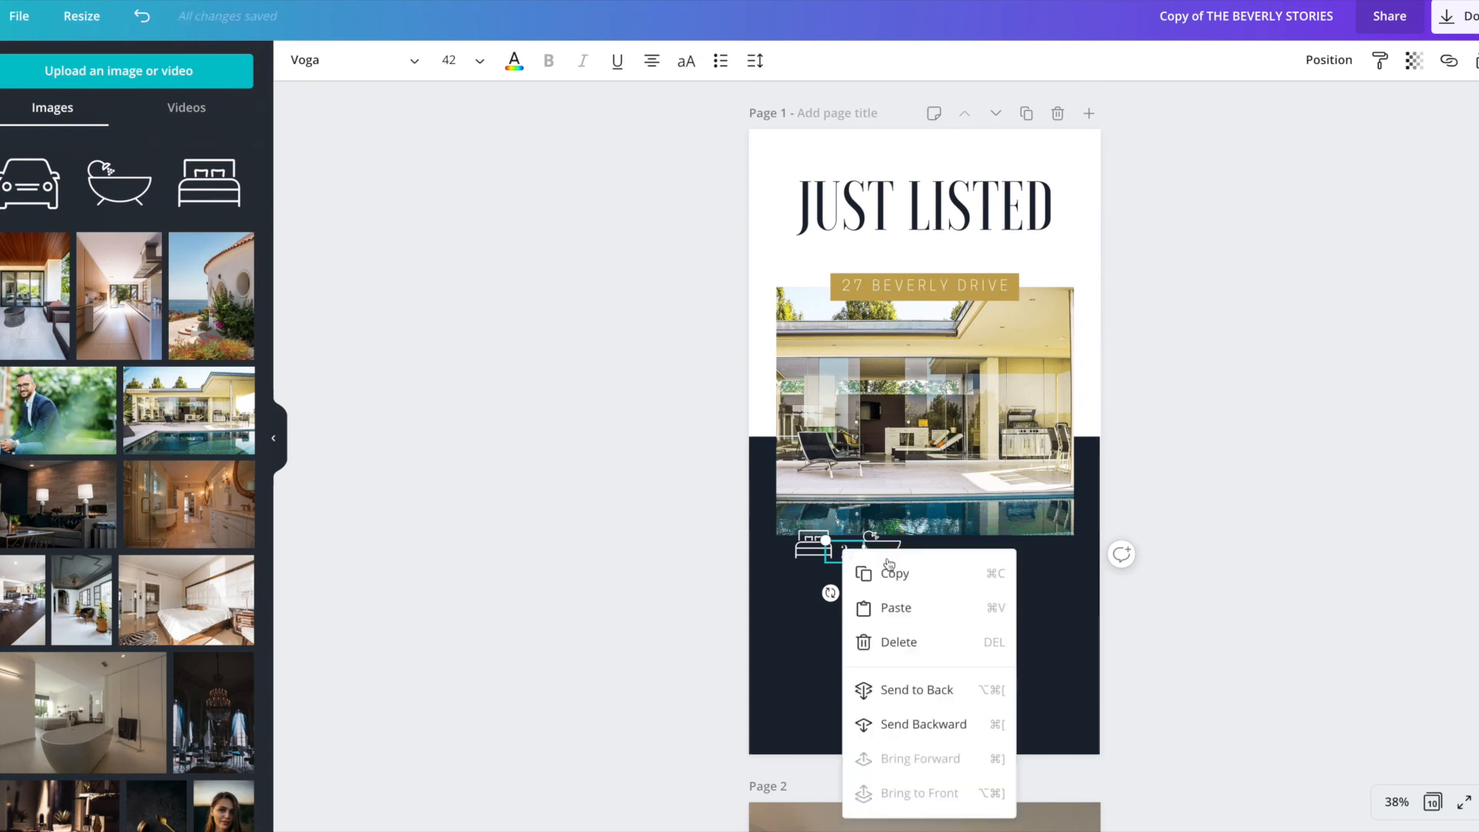
{"action": "left_click", "coordinate": [866, 575]}
{"action": "right_click", "coordinate": [845, 552]}
{"action": "left_click", "coordinate": [910, 607]}
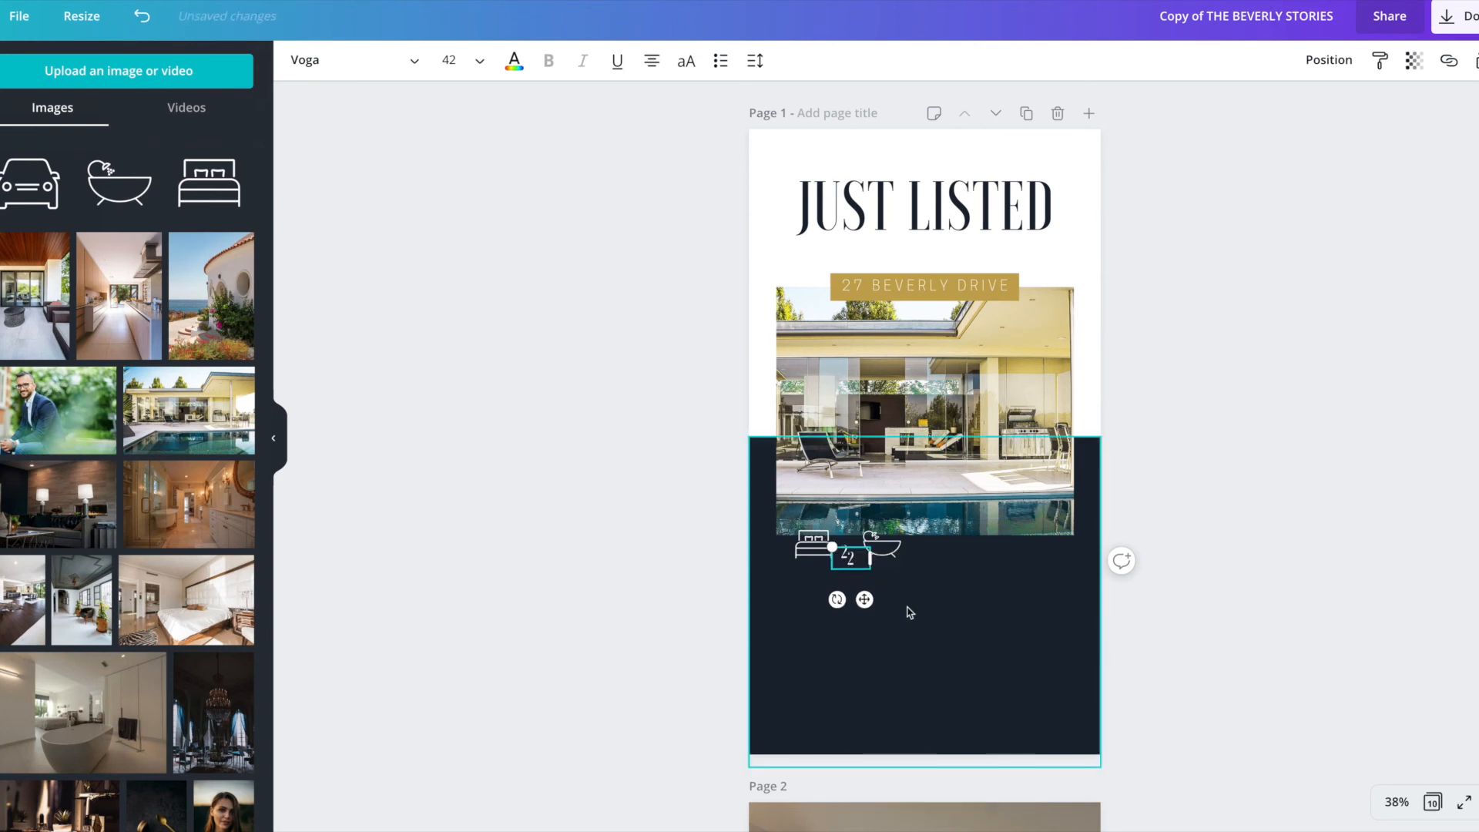
{"action": "left_click_drag", "start_coordinate": [860, 599], "coordinate": [933, 594]}
{"action": "left_click", "coordinate": [911, 644]}
{"action": "left_click", "coordinate": [880, 553]}
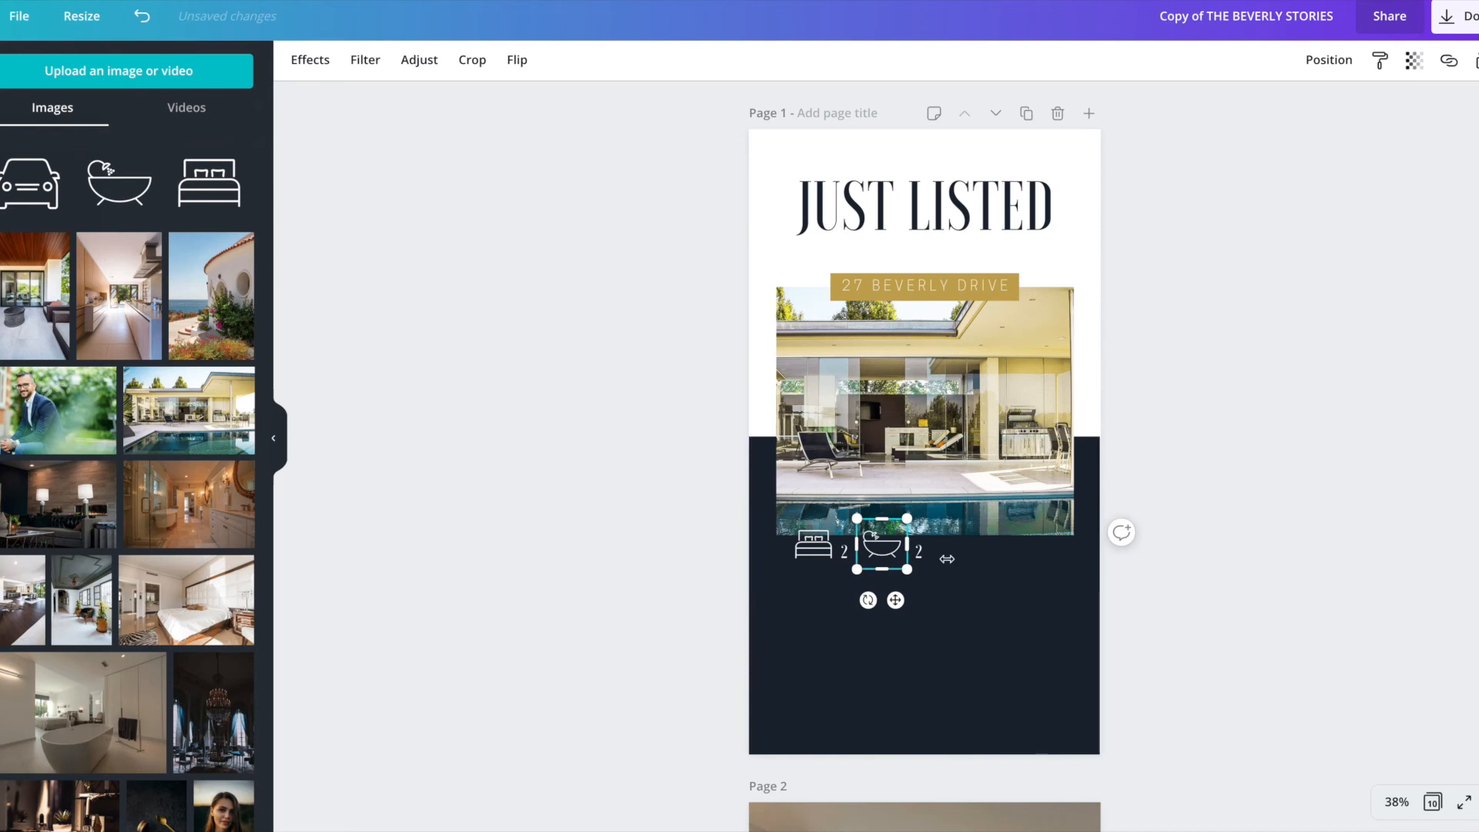
{"action": "left_click", "coordinate": [967, 610]}
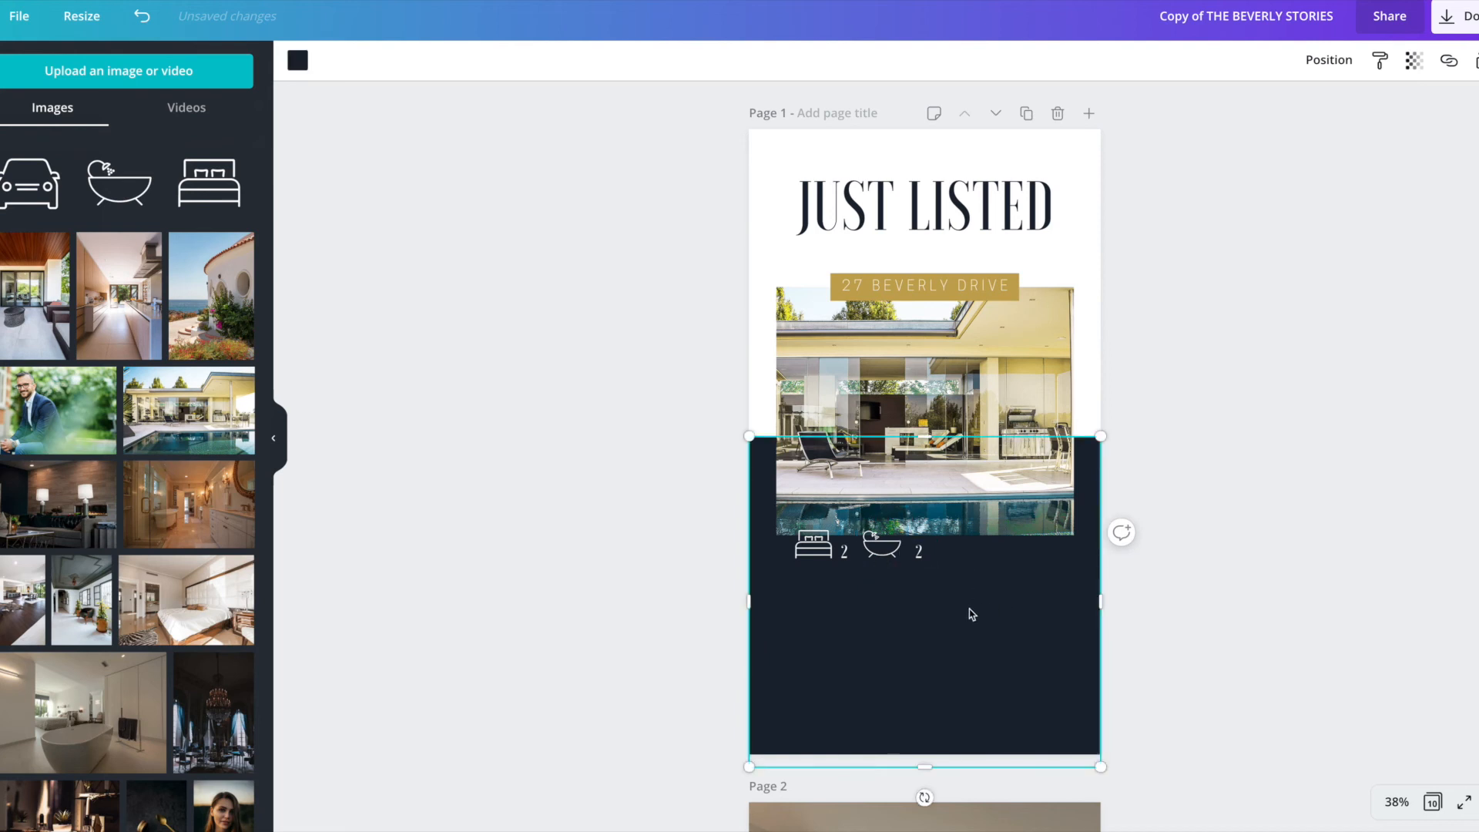
Nudge the second 2 label slightly closer to the bathtub icon
{"action": "left_click", "coordinate": [920, 556]}
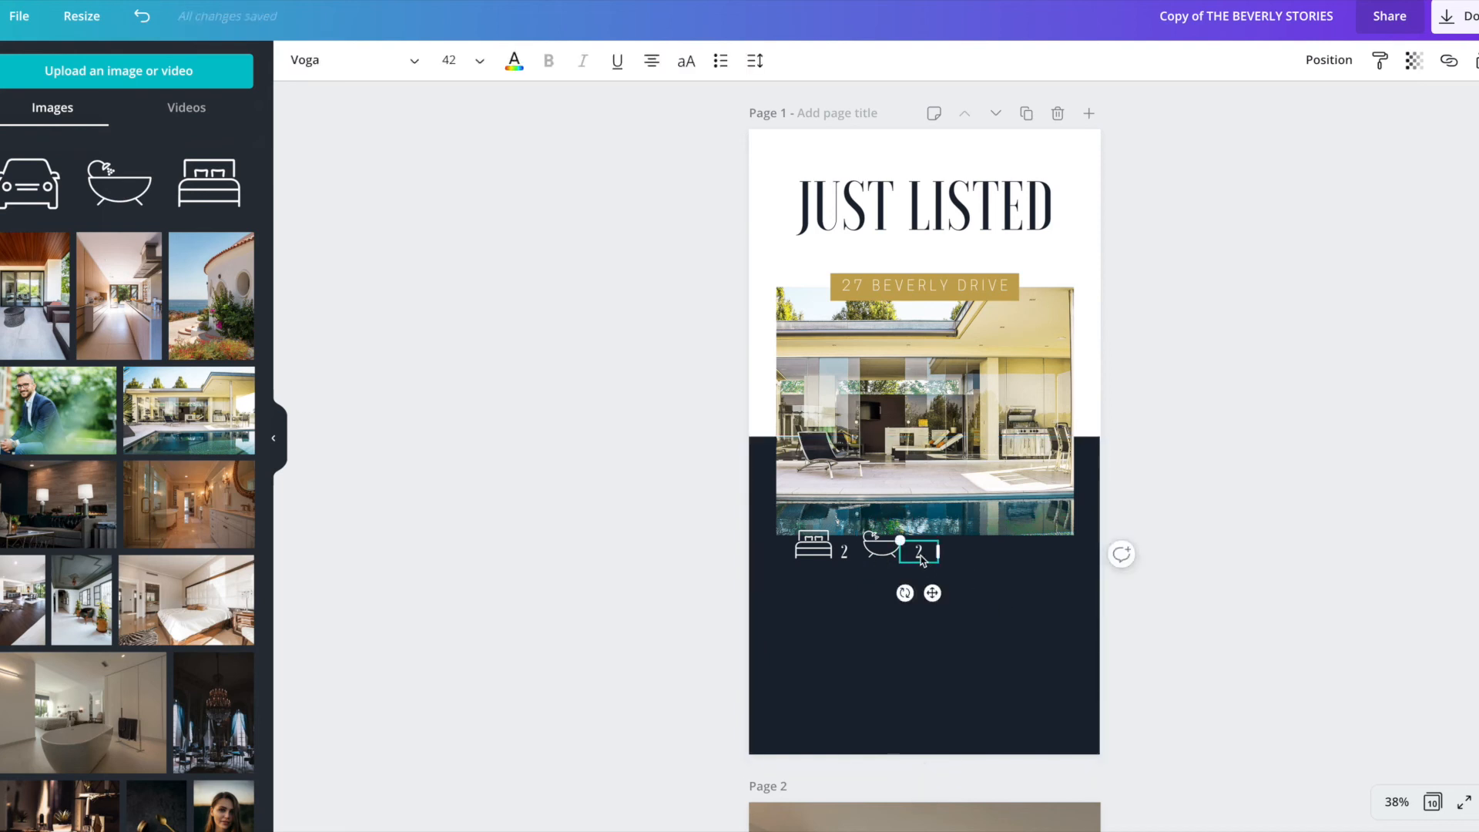
{"action": "right_click", "coordinate": [920, 556]}
{"action": "left_click", "coordinate": [925, 563]}
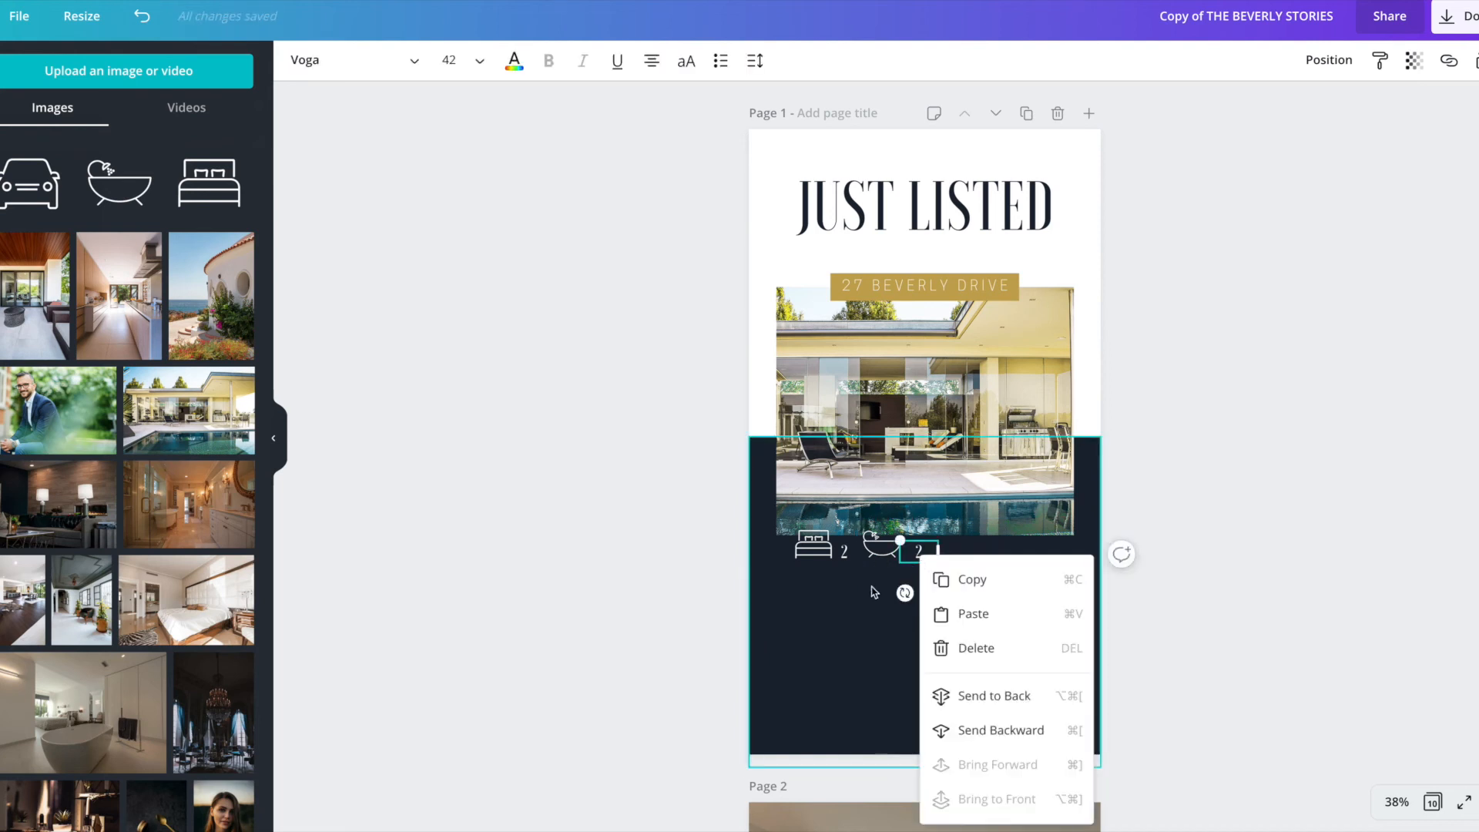
{"action": "left_click", "coordinate": [921, 553]}
{"action": "left_click_drag", "start_coordinate": [932, 595], "coordinate": [928, 598]}
{"action": "left_click", "coordinate": [868, 630]}
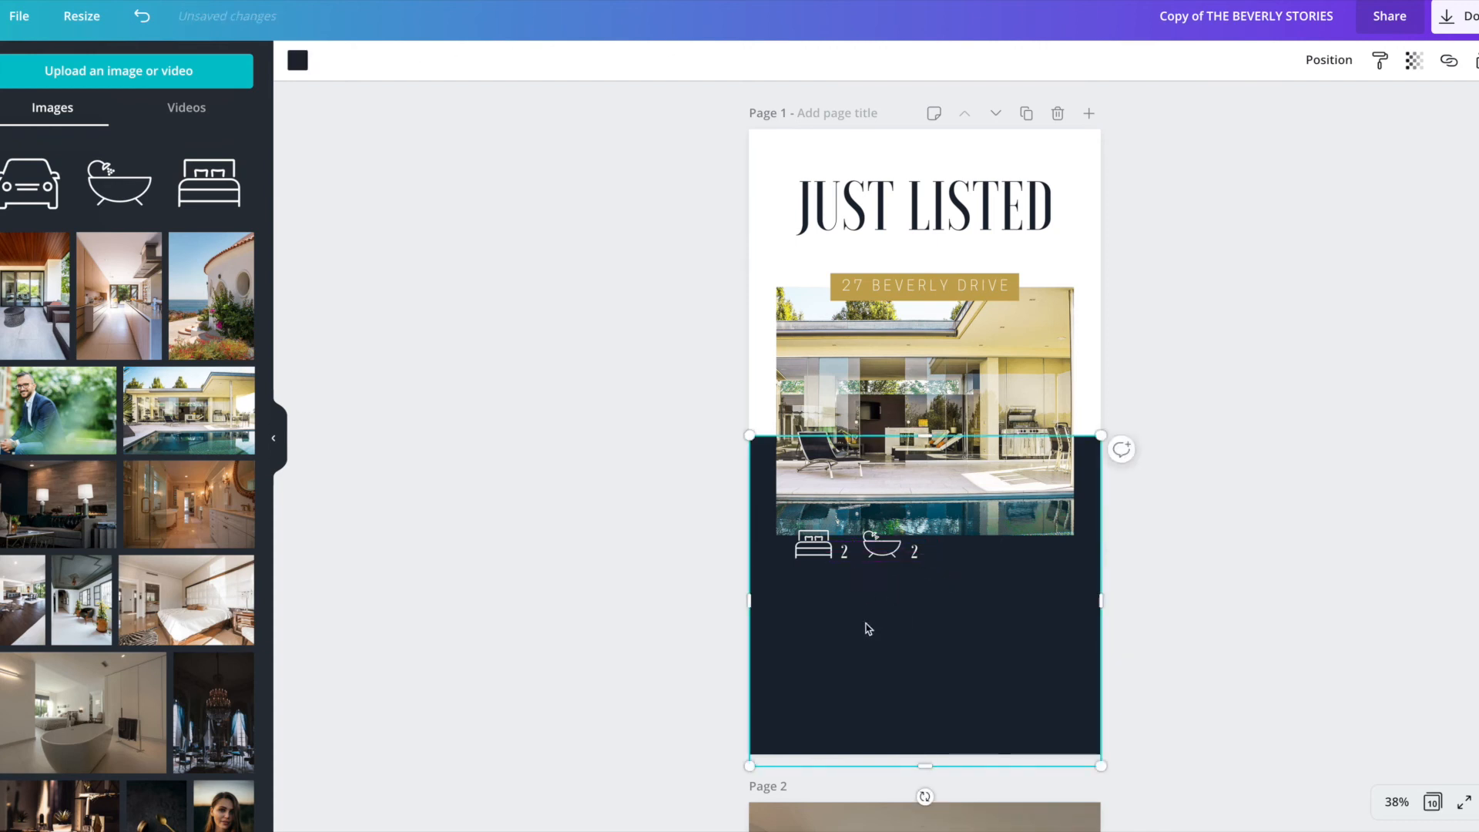
{"action": "left_click", "coordinate": [649, 558]}
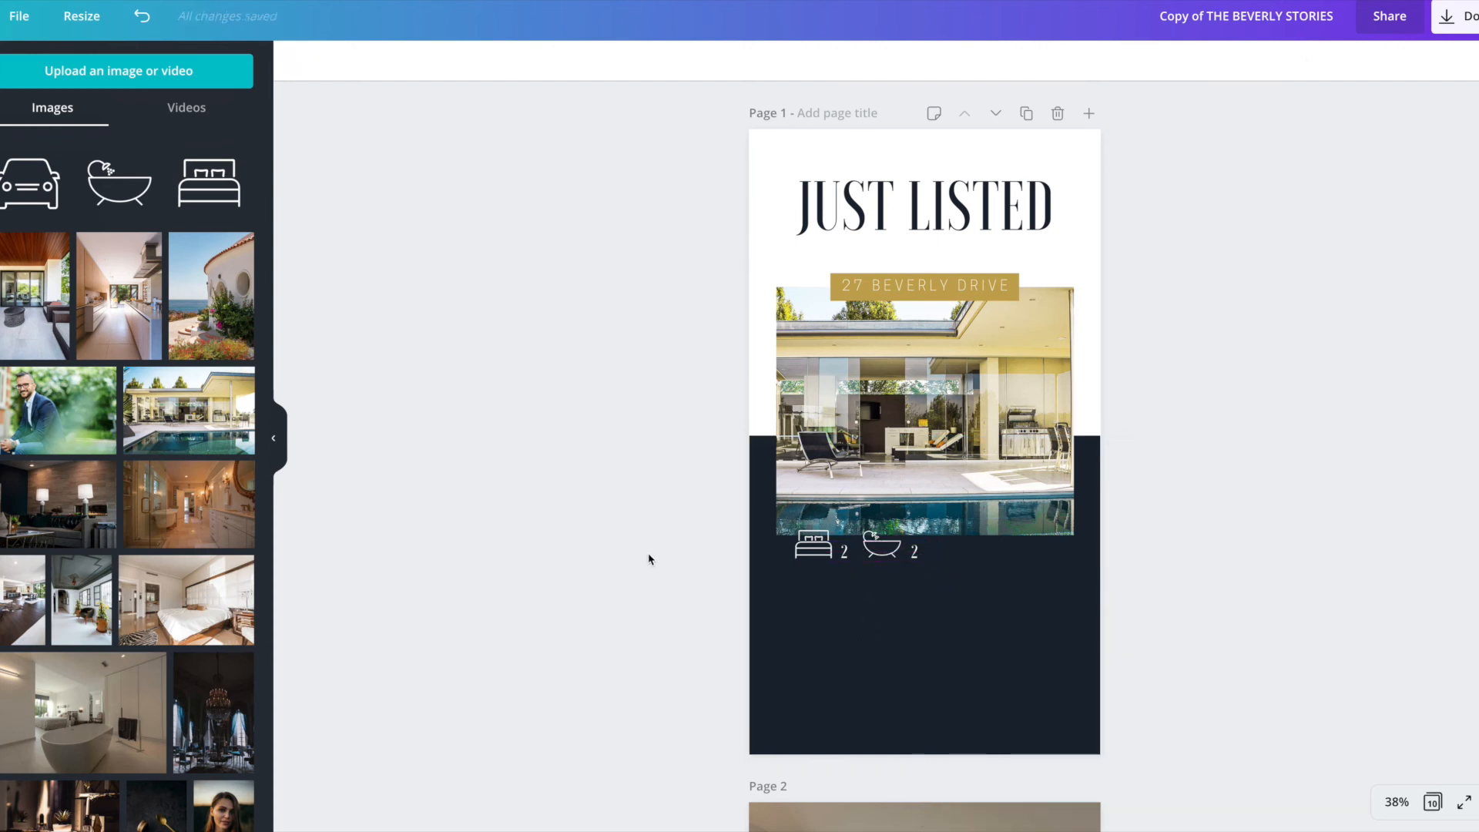
Examine the OPEN HOUSE layout on page 2 for room to reuse the icons and number labels
{"action": "scroll", "coordinate": [1077, 630], "scroll_direction": "down", "scroll_amount": 5}
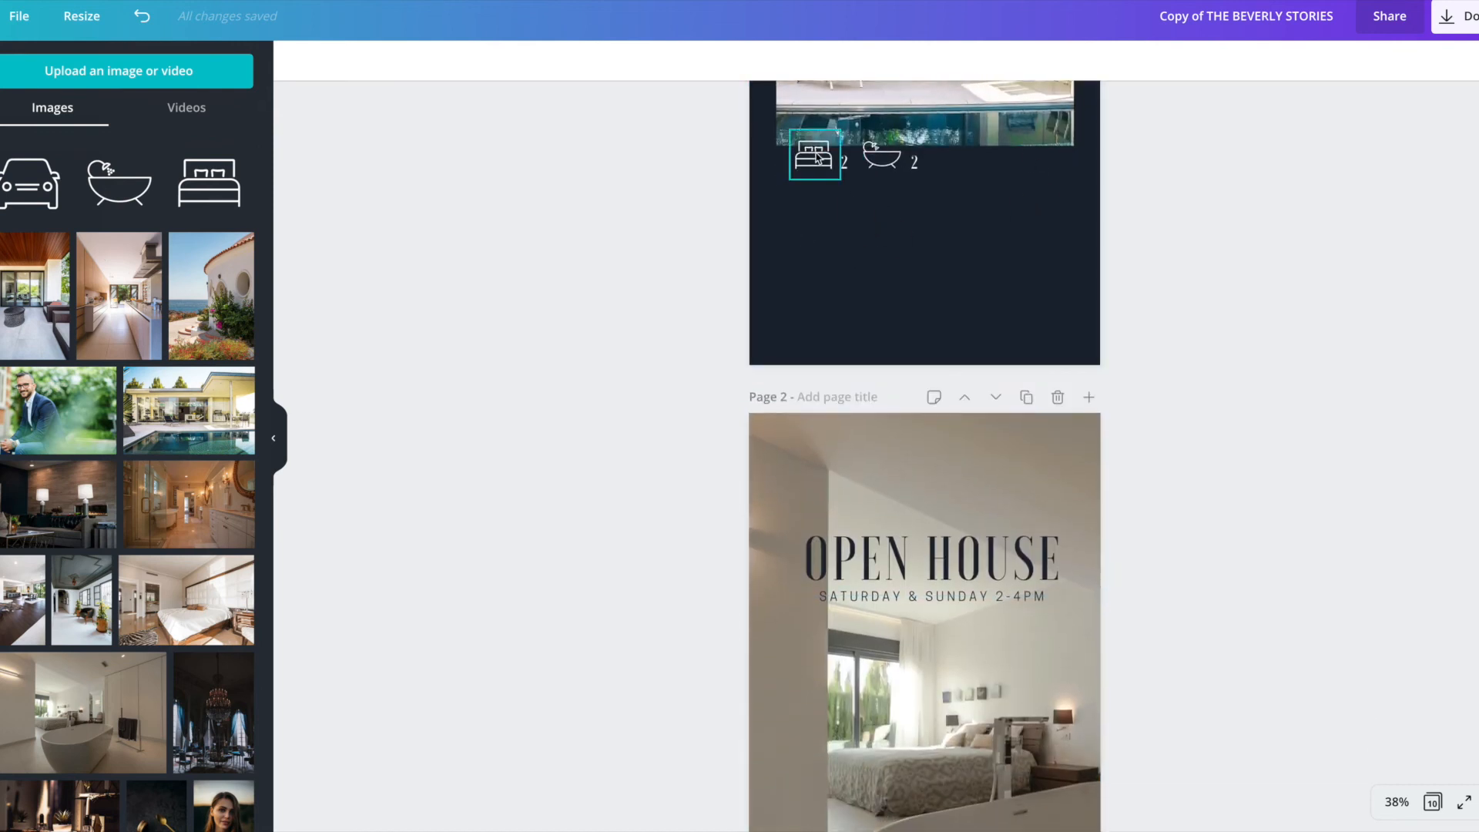
{"action": "scroll", "coordinate": [923, 160], "scroll_direction": "down", "scroll_amount": 1}
{"action": "scroll", "coordinate": [923, 160], "scroll_direction": "down", "scroll_amount": 1}
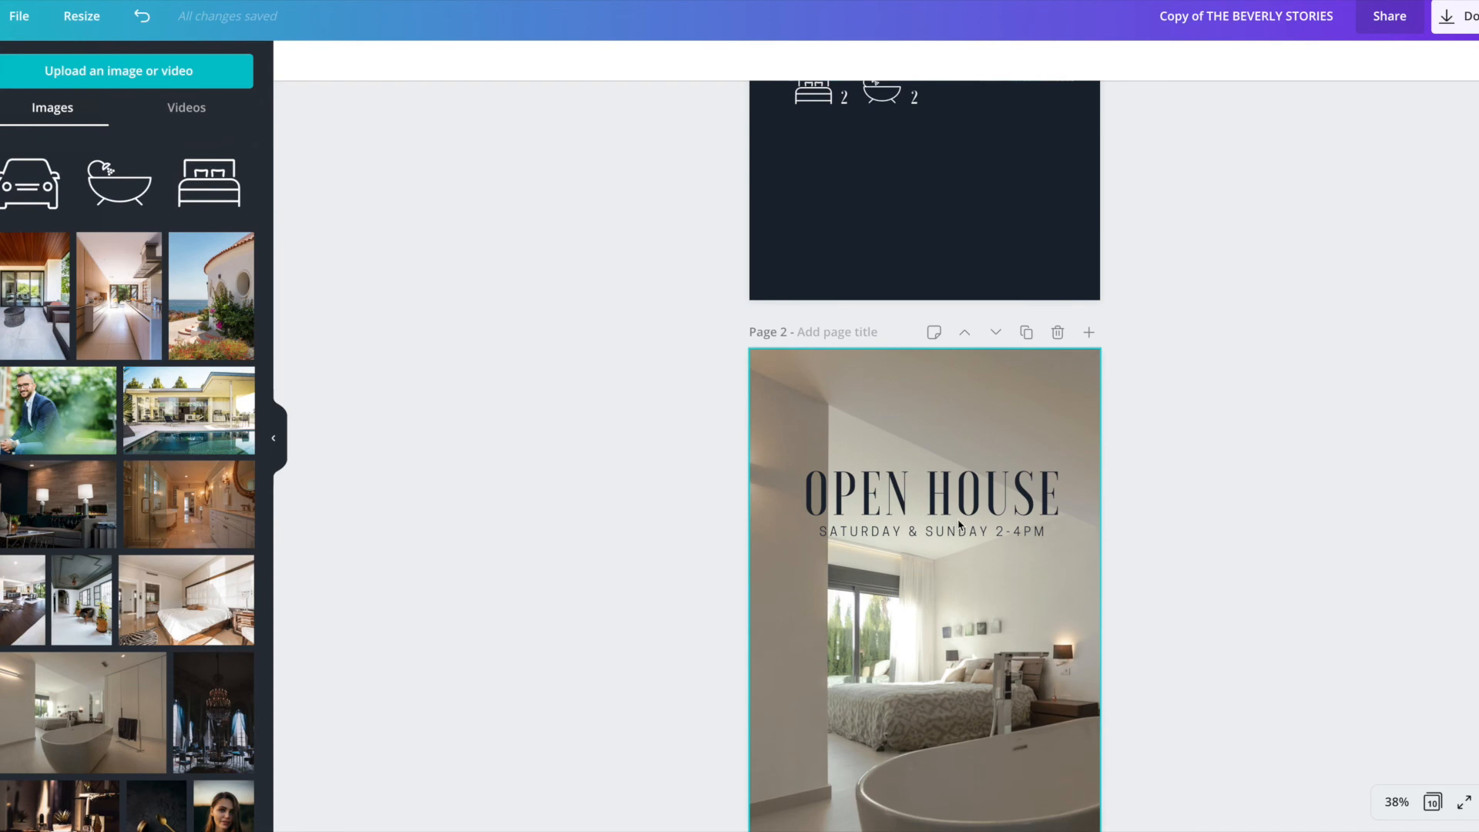
{"action": "scroll", "coordinate": [938, 616], "scroll_direction": "down", "scroll_amount": 3}
{"action": "scroll", "coordinate": [938, 614], "scroll_direction": "up", "scroll_amount": 3}
{"action": "scroll", "coordinate": [941, 612], "scroll_direction": "down", "scroll_amount": 3}
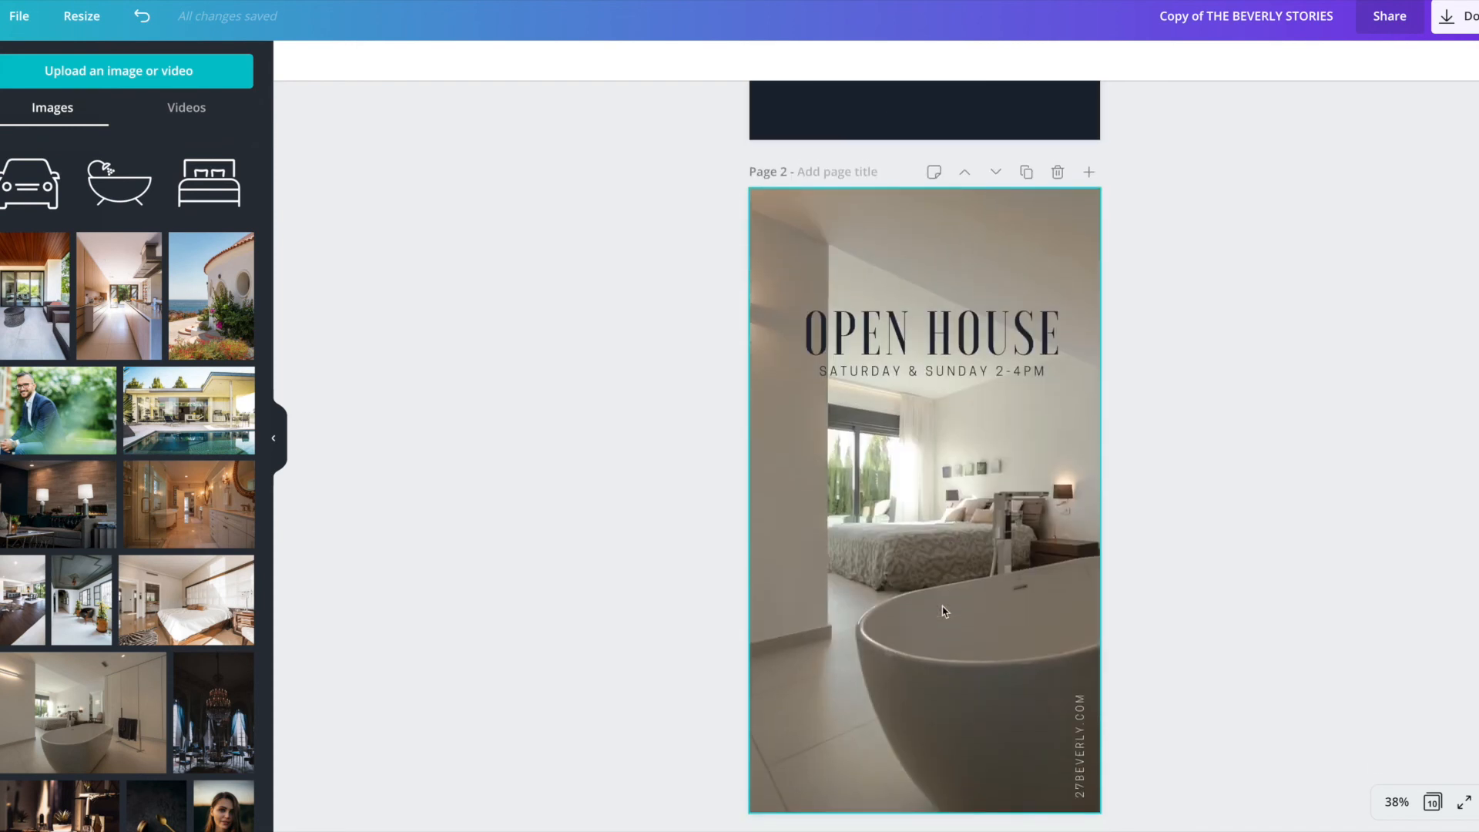
{"action": "scroll", "coordinate": [941, 610], "scroll_direction": "up", "scroll_amount": 3}
{"action": "scroll", "coordinate": [895, 528], "scroll_direction": "up", "scroll_amount": 5}
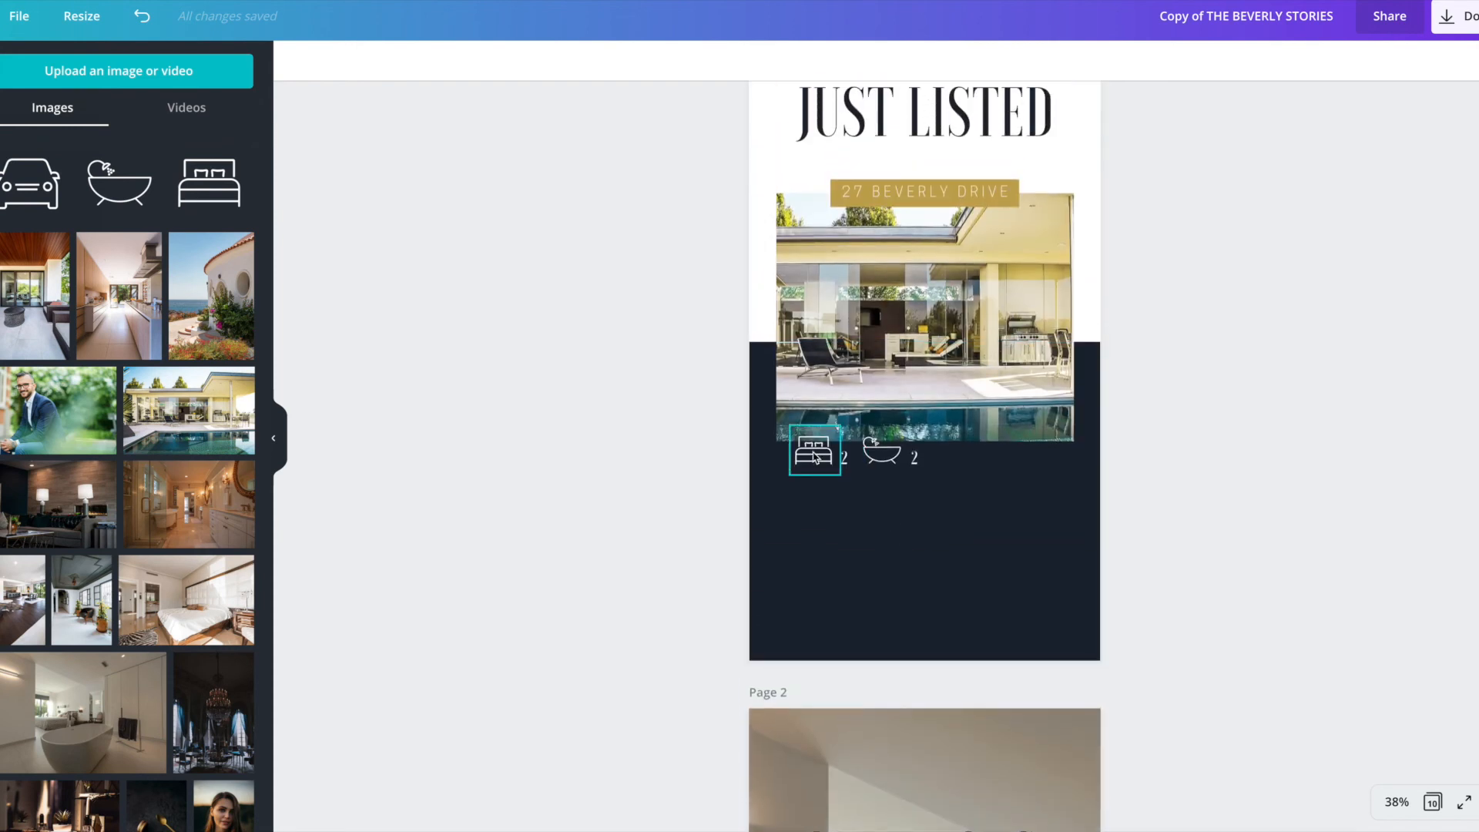
Group the bed icon, bathtub icon and both 2 labels on page 1, shifting them slightly toward the photo's left edge
{"action": "left_click", "coordinate": [816, 459]}
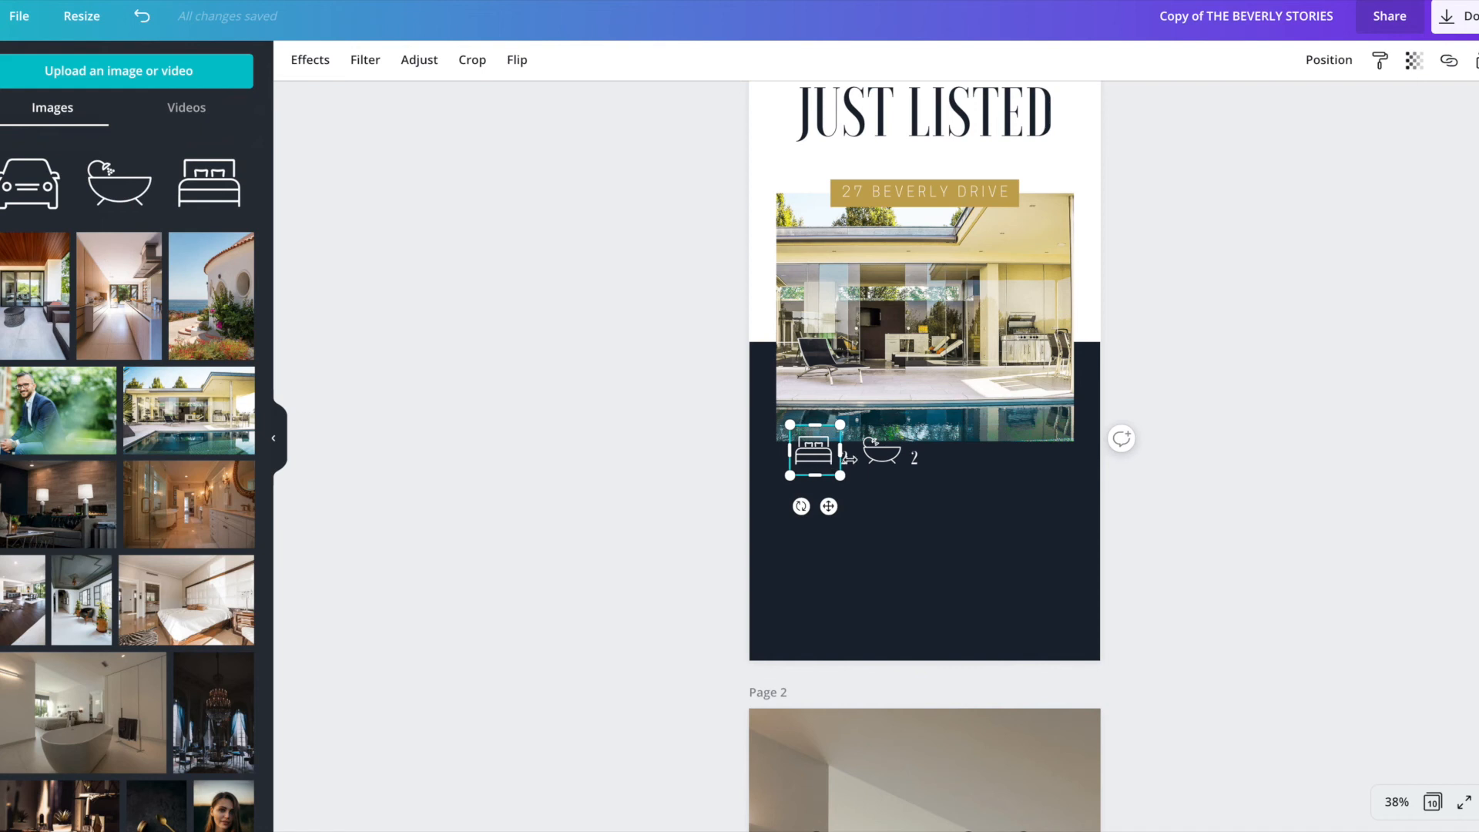
{"action": "left_click", "coordinate": [883, 454], "text": "shift"}
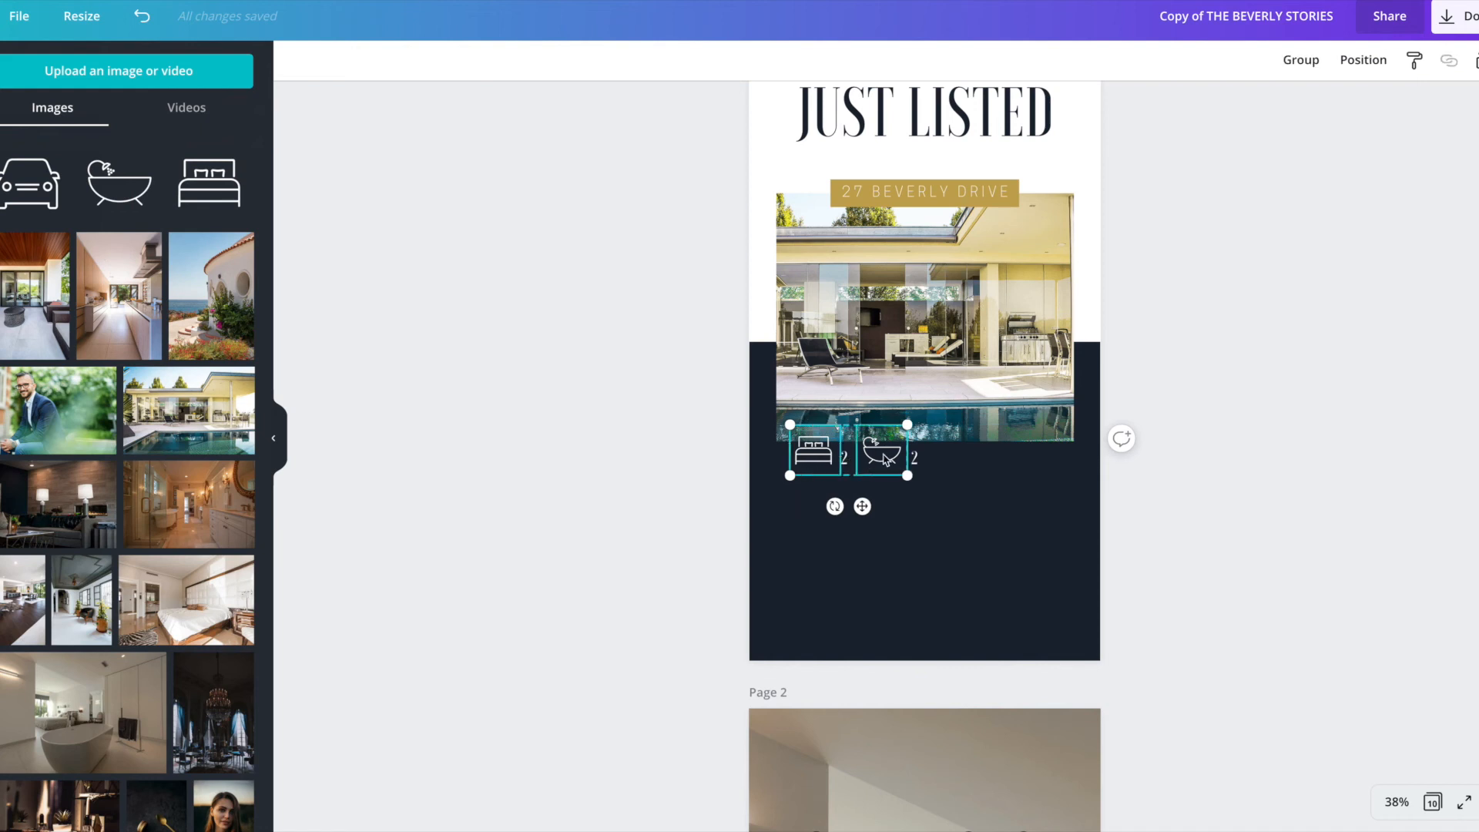
{"action": "left_click", "coordinate": [846, 459], "text": "shift"}
{"action": "left_click", "coordinate": [914, 457], "text": "shift"}
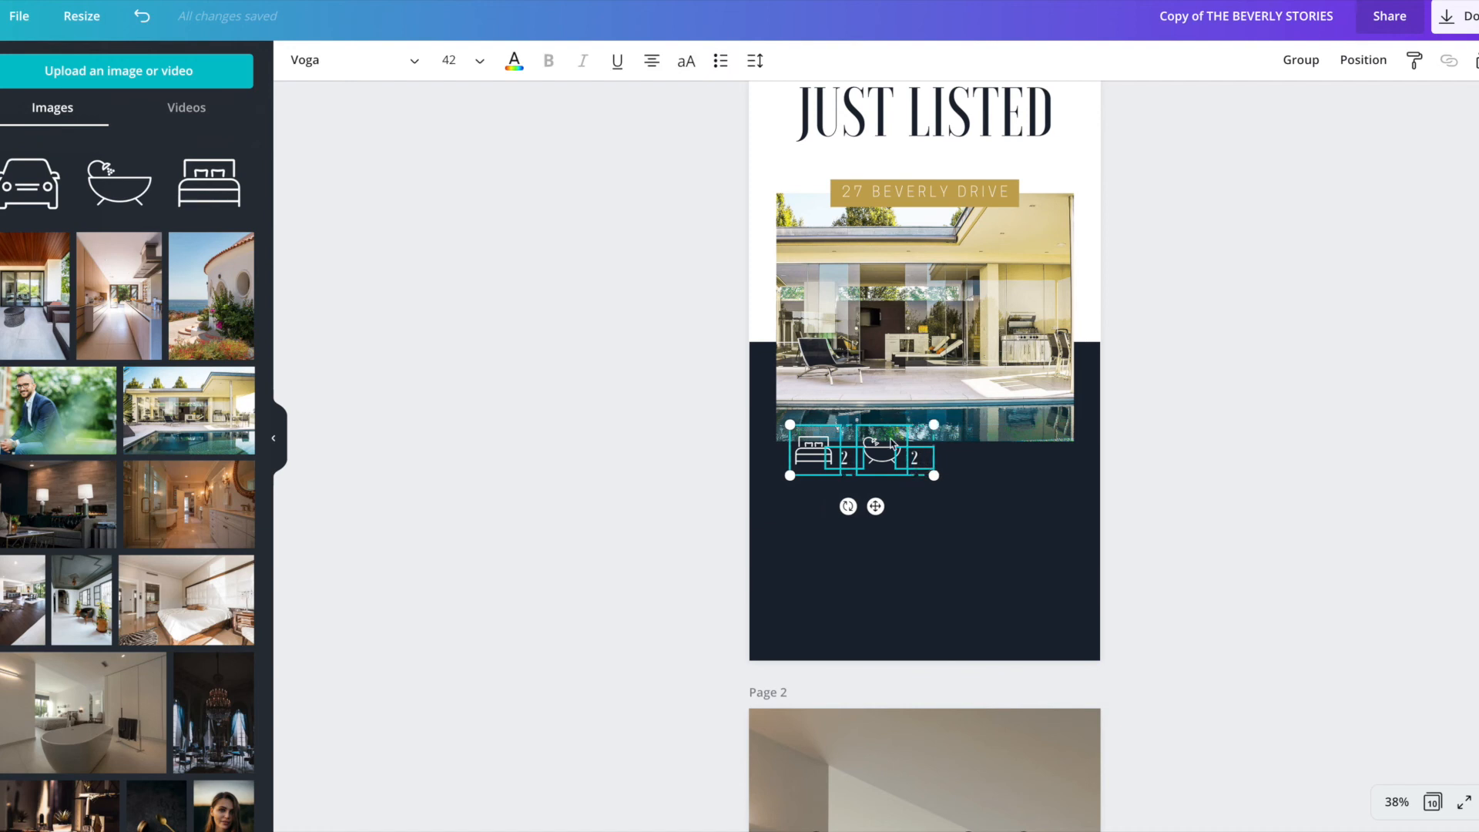
{"action": "mouse_move", "coordinate": [896, 445]}
{"action": "left_mouse_down"}
{"action": "mouse_move", "coordinate": [1017, 469]}
{"action": "mouse_move", "coordinate": [907, 506]}
{"action": "mouse_move", "coordinate": [868, 440]}
{"action": "left_mouse_up"}
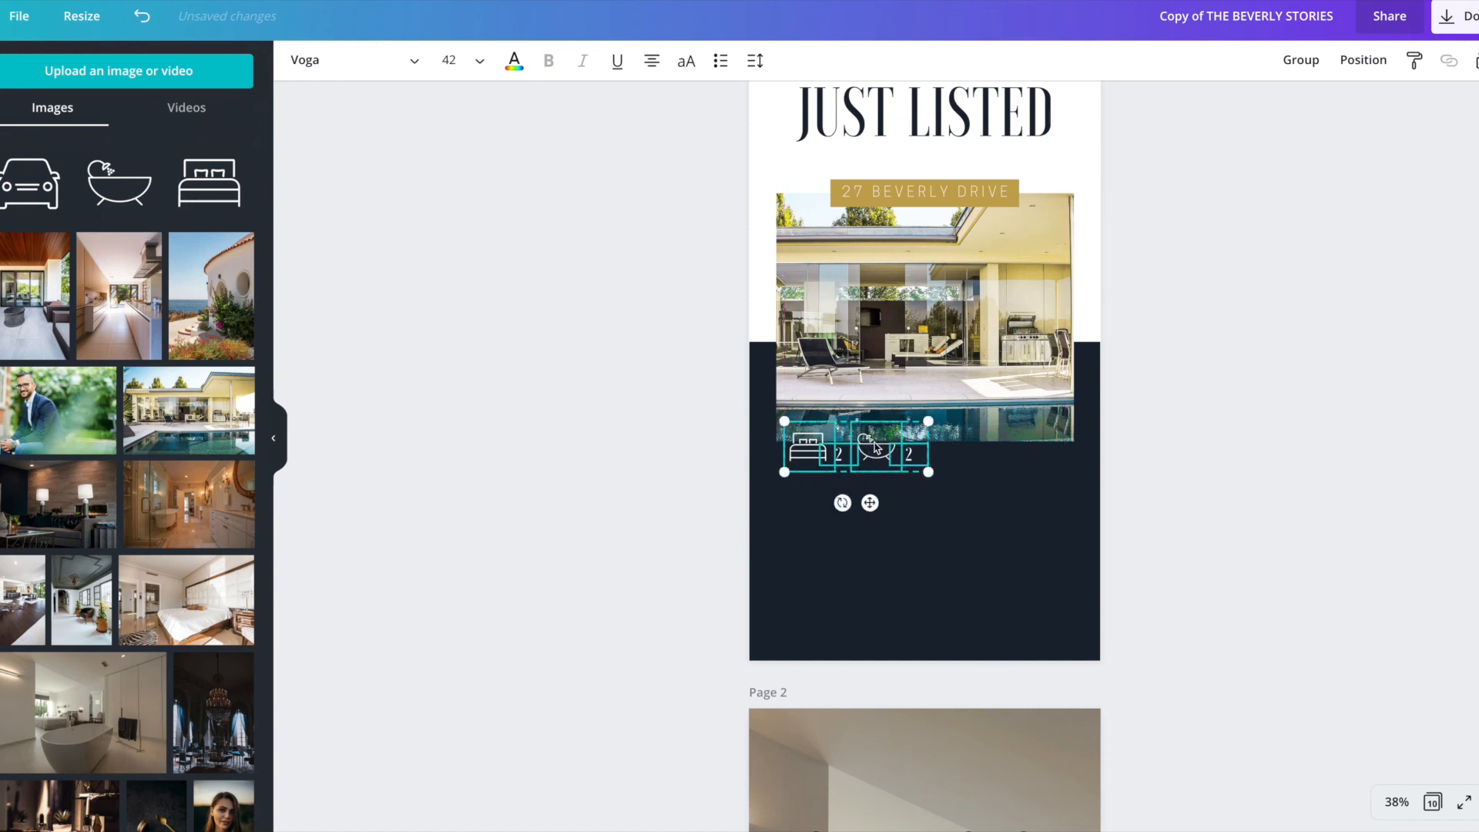
{"action": "right_click", "coordinate": [875, 449]}
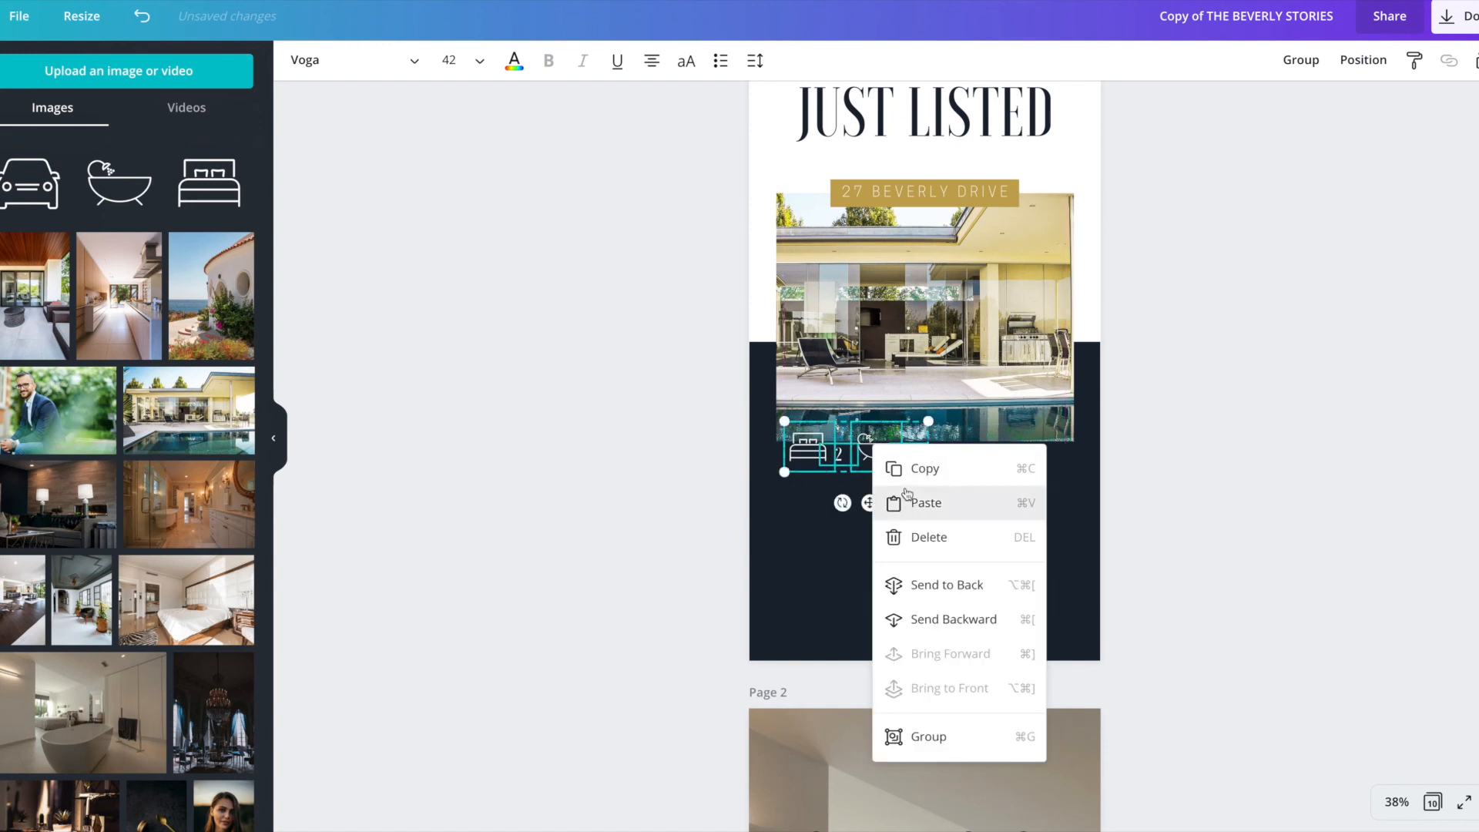
{"action": "left_click", "coordinate": [934, 735]}
{"action": "mouse_move", "coordinate": [875, 452]}
{"action": "left_mouse_down"}
{"action": "mouse_move", "coordinate": [851, 489]}
{"action": "mouse_move", "coordinate": [895, 472]}
{"action": "mouse_move", "coordinate": [875, 454]}
{"action": "left_mouse_up"}
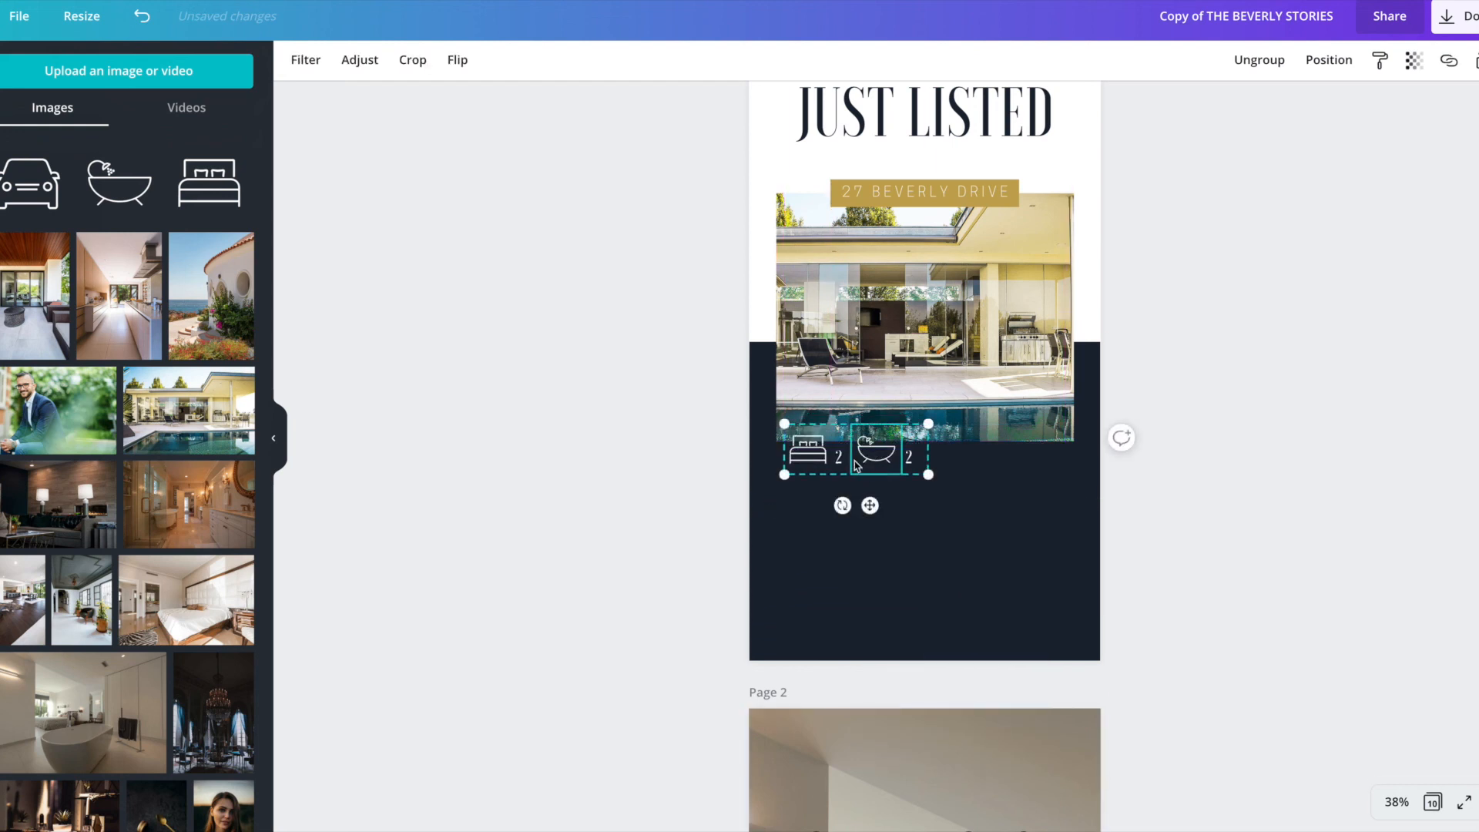
Copy the icon group onto page 2 and place it in the lower left corner of the bathroom photo
{"action": "right_click", "coordinate": [857, 465]}
{"action": "left_click", "coordinate": [891, 515]}
{"action": "scroll", "coordinate": [885, 501], "scroll_direction": "down", "scroll_amount": 5}
{"action": "scroll", "coordinate": [885, 501], "scroll_direction": "down", "scroll_amount": 1}
{"action": "left_click", "coordinate": [858, 578]}
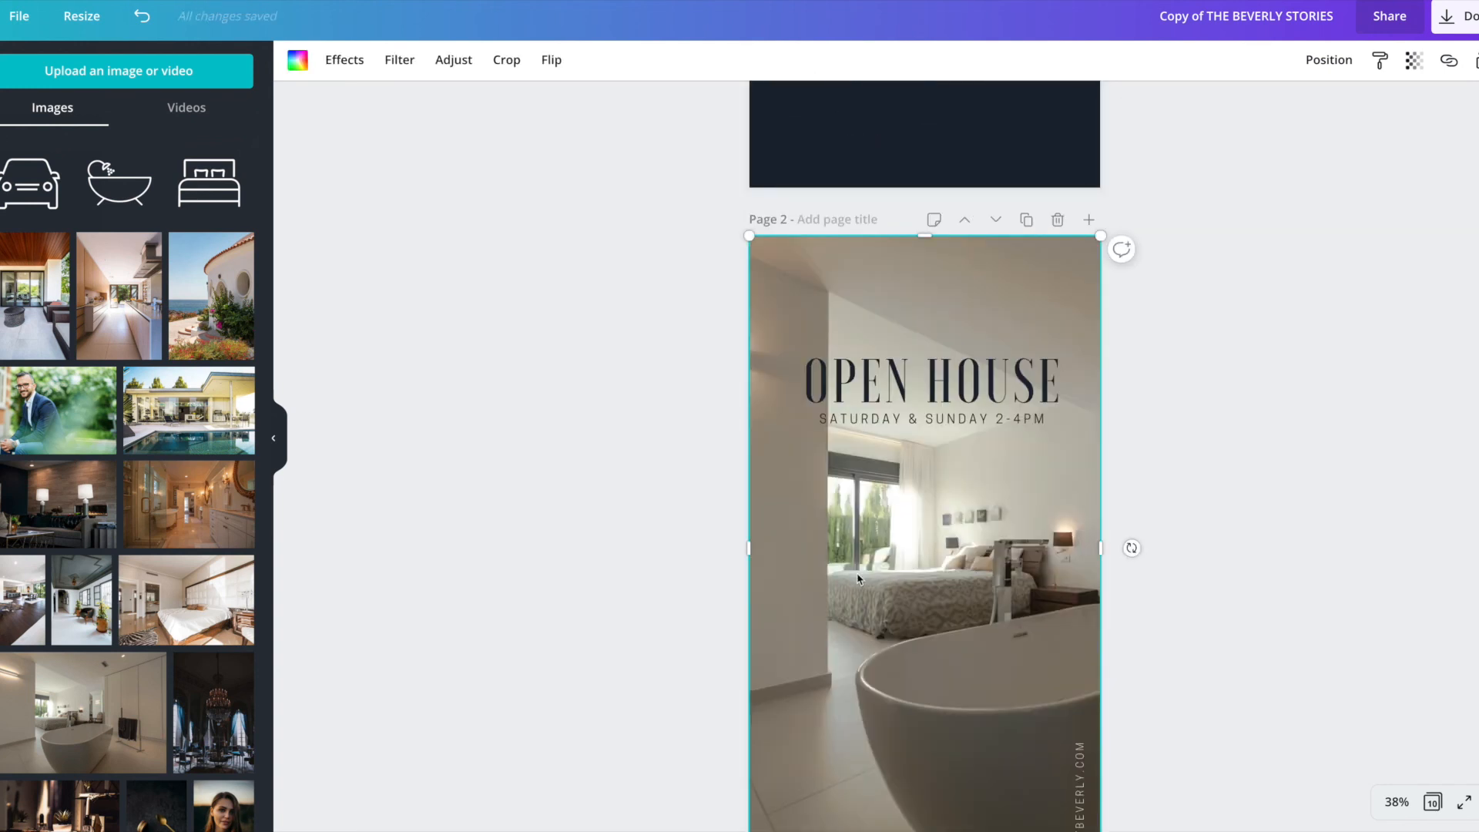
{"action": "right_click", "coordinate": [858, 577]}
{"action": "left_click", "coordinate": [888, 619]}
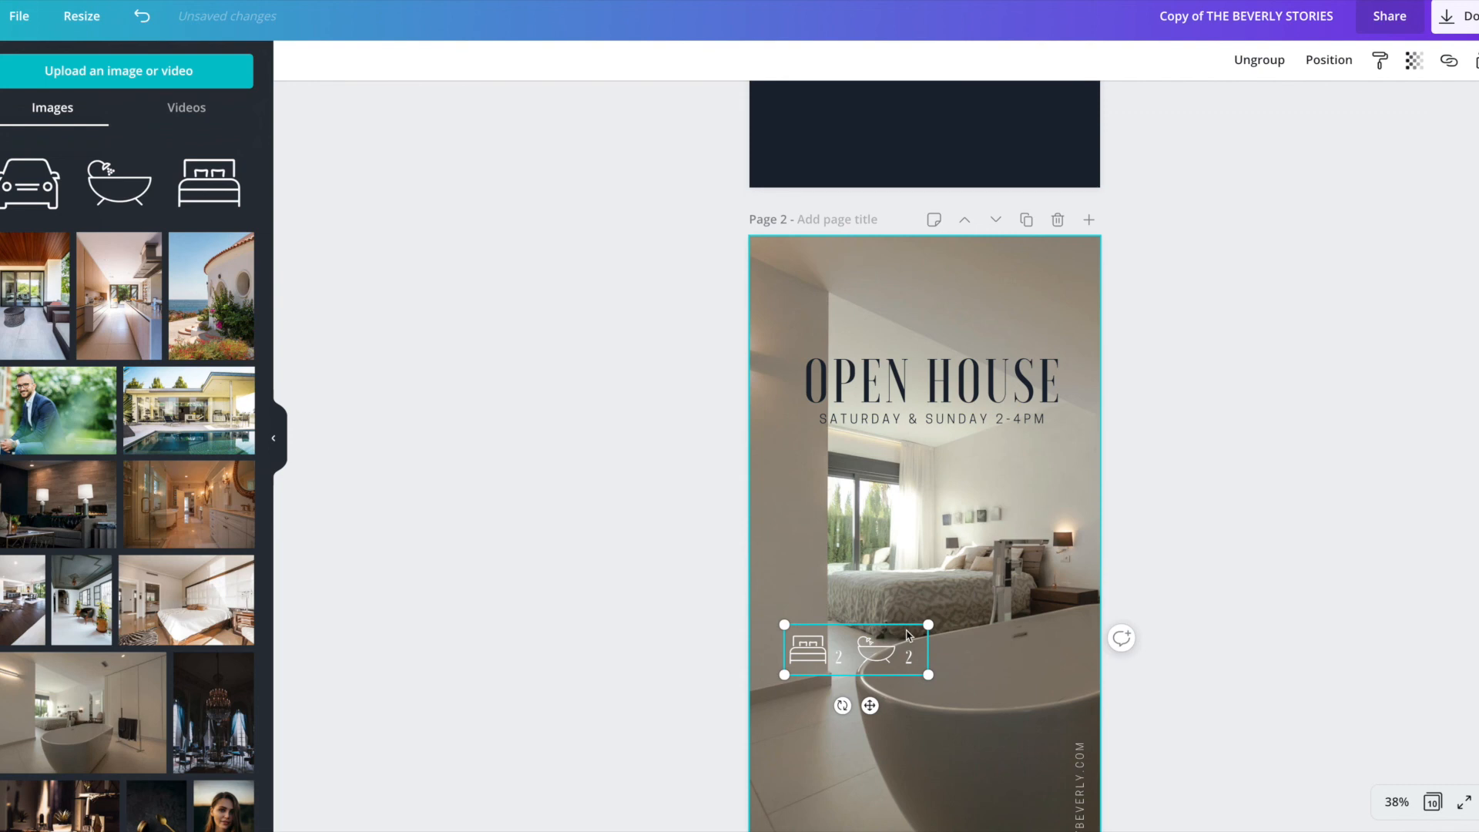
{"action": "left_click_drag", "start_coordinate": [894, 645], "coordinate": [879, 755]}
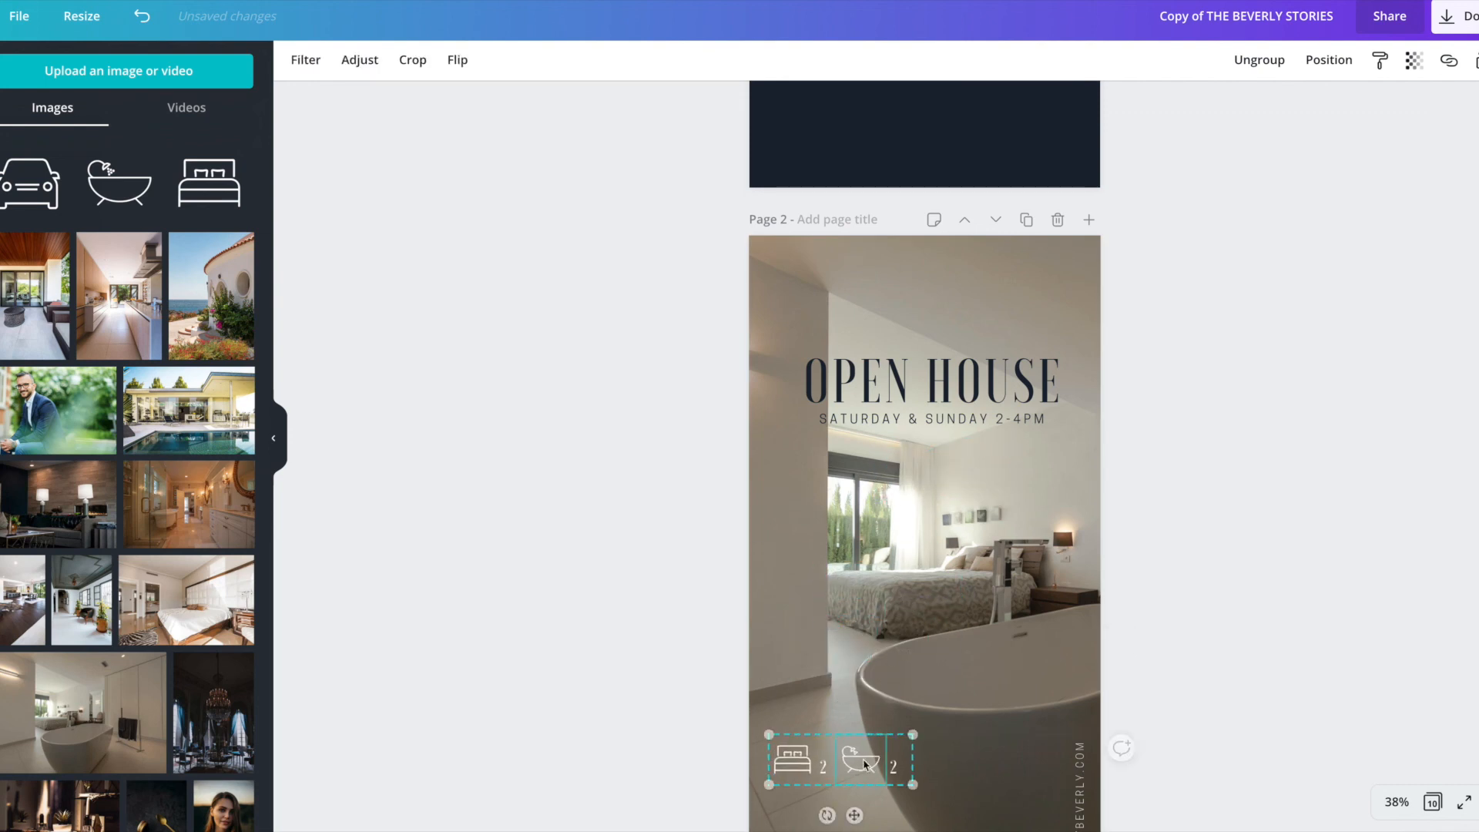
Paste the icon group onto page 4 and place it in the upper left corner of the SOLD! photo
{"action": "scroll", "coordinate": [881, 601], "scroll_direction": "down", "scroll_amount": 3}
{"action": "scroll", "coordinate": [861, 656], "scroll_direction": "down", "scroll_amount": 15}
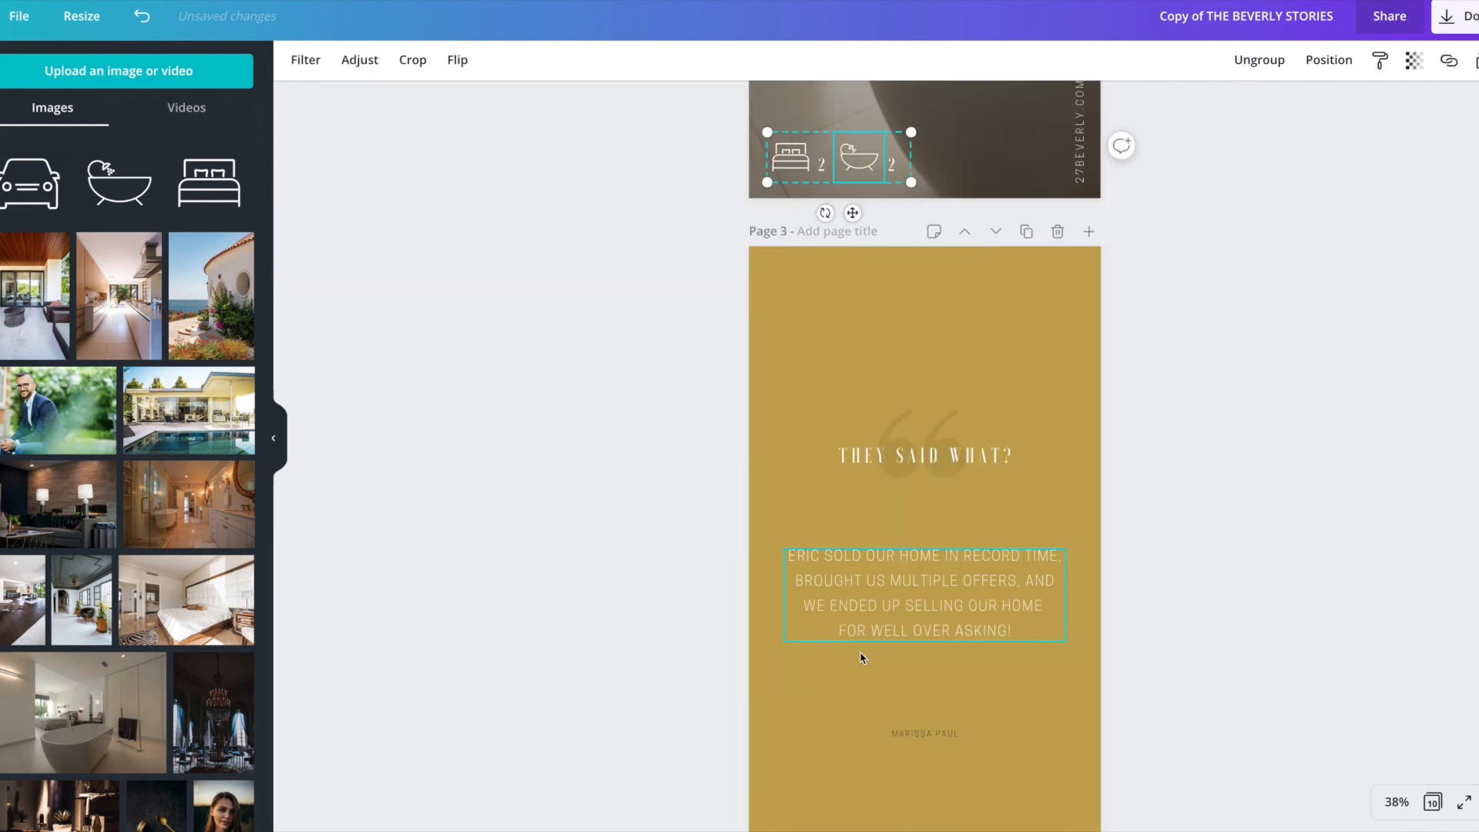
{"action": "scroll", "coordinate": [861, 659], "scroll_direction": "down", "scroll_amount": 3}
{"action": "scroll", "coordinate": [849, 402], "scroll_direction": "up", "scroll_amount": 1}
{"action": "key", "text": "super+v"}
{"action": "left_click_drag", "start_coordinate": [864, 434], "coordinate": [875, 188]}
{"action": "scroll", "coordinate": [887, 220], "scroll_direction": "up", "scroll_amount": 1}
{"action": "left_click_drag", "start_coordinate": [891, 254], "coordinate": [858, 129]}
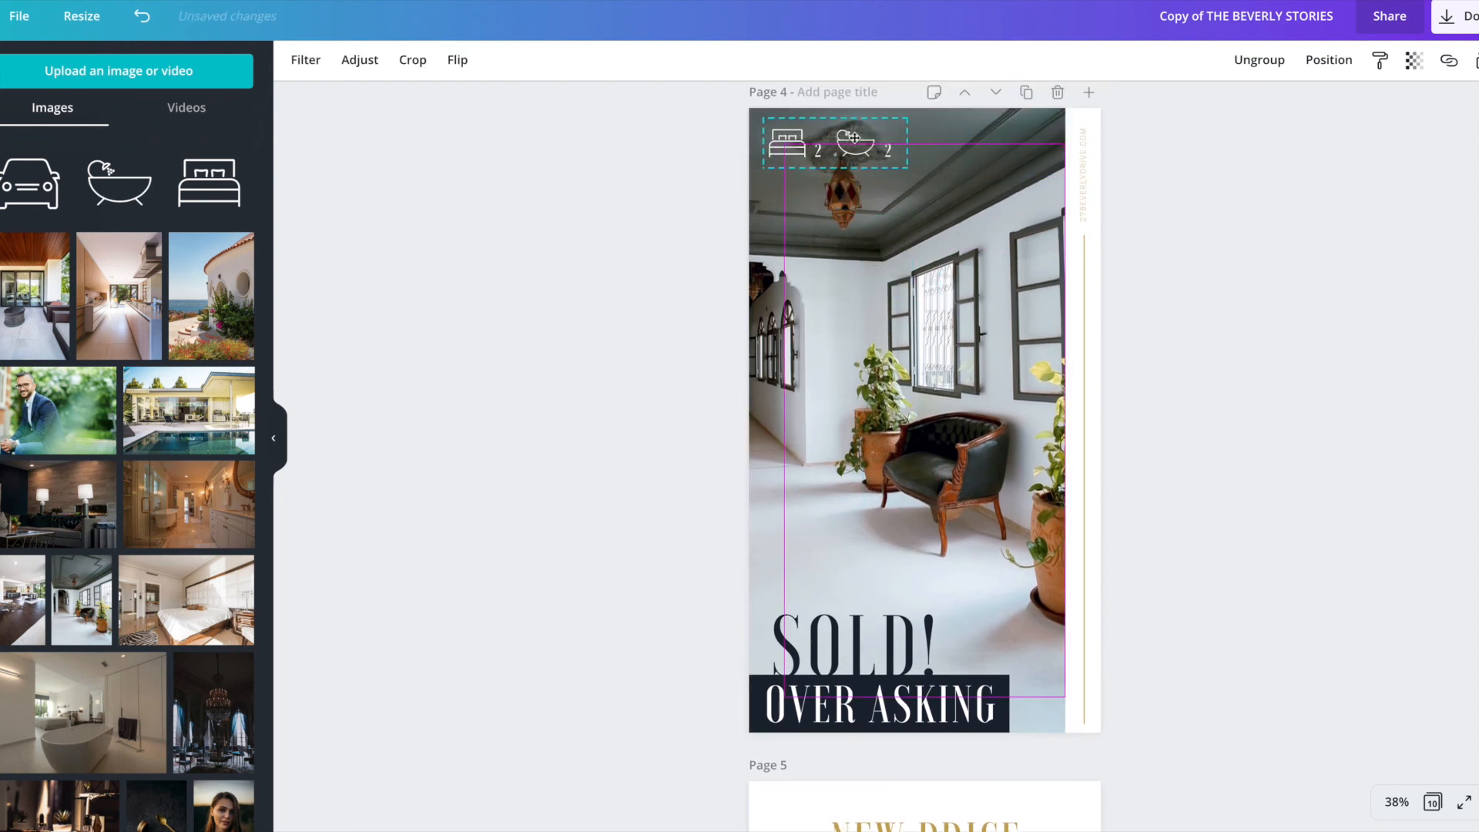
{"action": "left_click", "coordinate": [627, 317]}
Review the finished layouts of pages 5 to 10, down to the EXCLUSIVE LISTING page
{"action": "scroll", "coordinate": [627, 318], "scroll_direction": "down", "scroll_amount": 10}
{"action": "scroll", "coordinate": [886, 339], "scroll_direction": "down", "scroll_amount": 2}
{"action": "scroll", "coordinate": [917, 339], "scroll_direction": "up", "scroll_amount": 6}
{"action": "scroll", "coordinate": [917, 342], "scroll_direction": "down", "scroll_amount": 2}
{"action": "scroll", "coordinate": [916, 385], "scroll_direction": "down", "scroll_amount": 8}
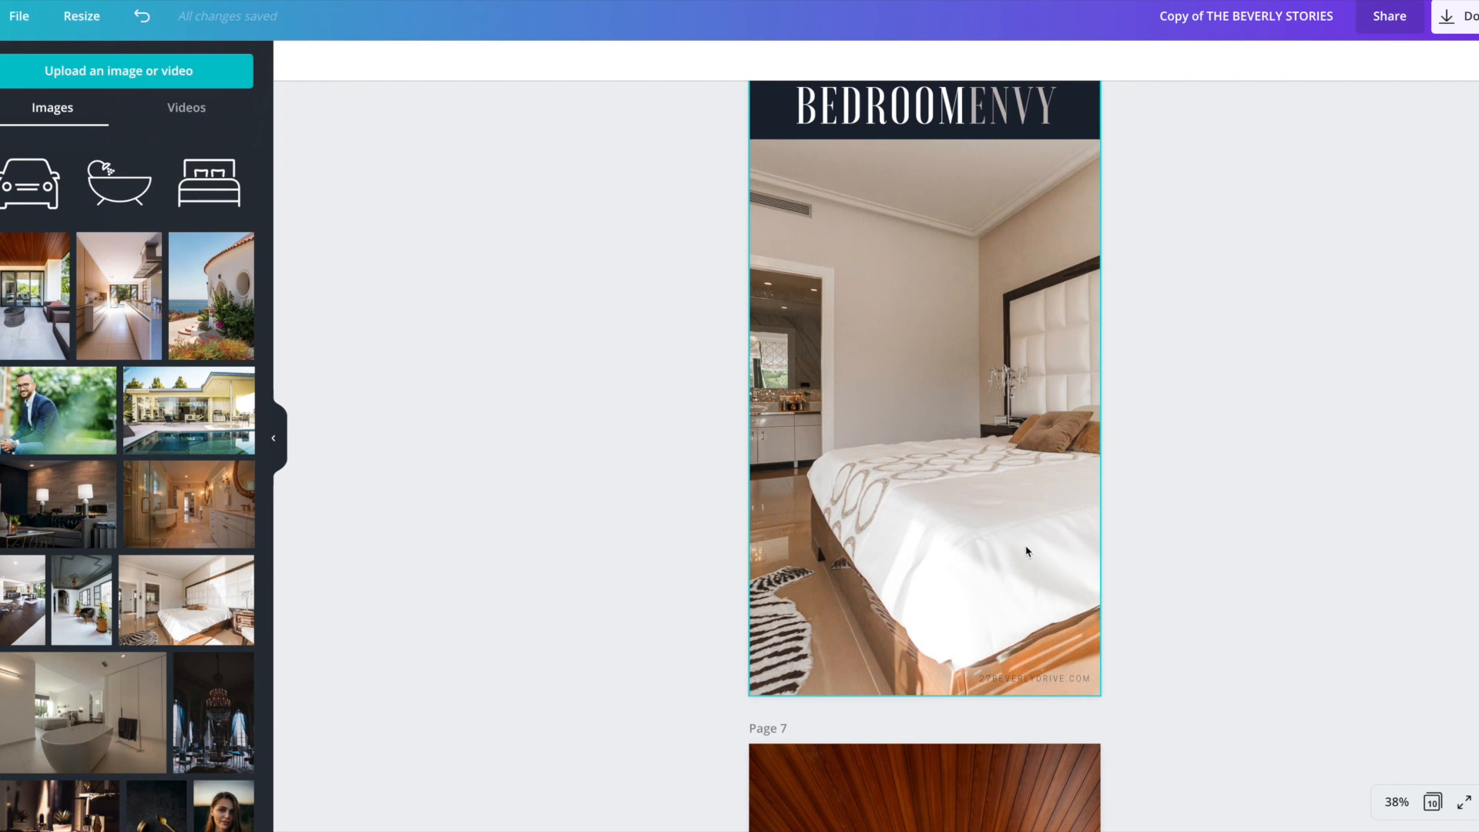
{"action": "scroll", "coordinate": [975, 590], "scroll_direction": "down", "scroll_amount": 14}
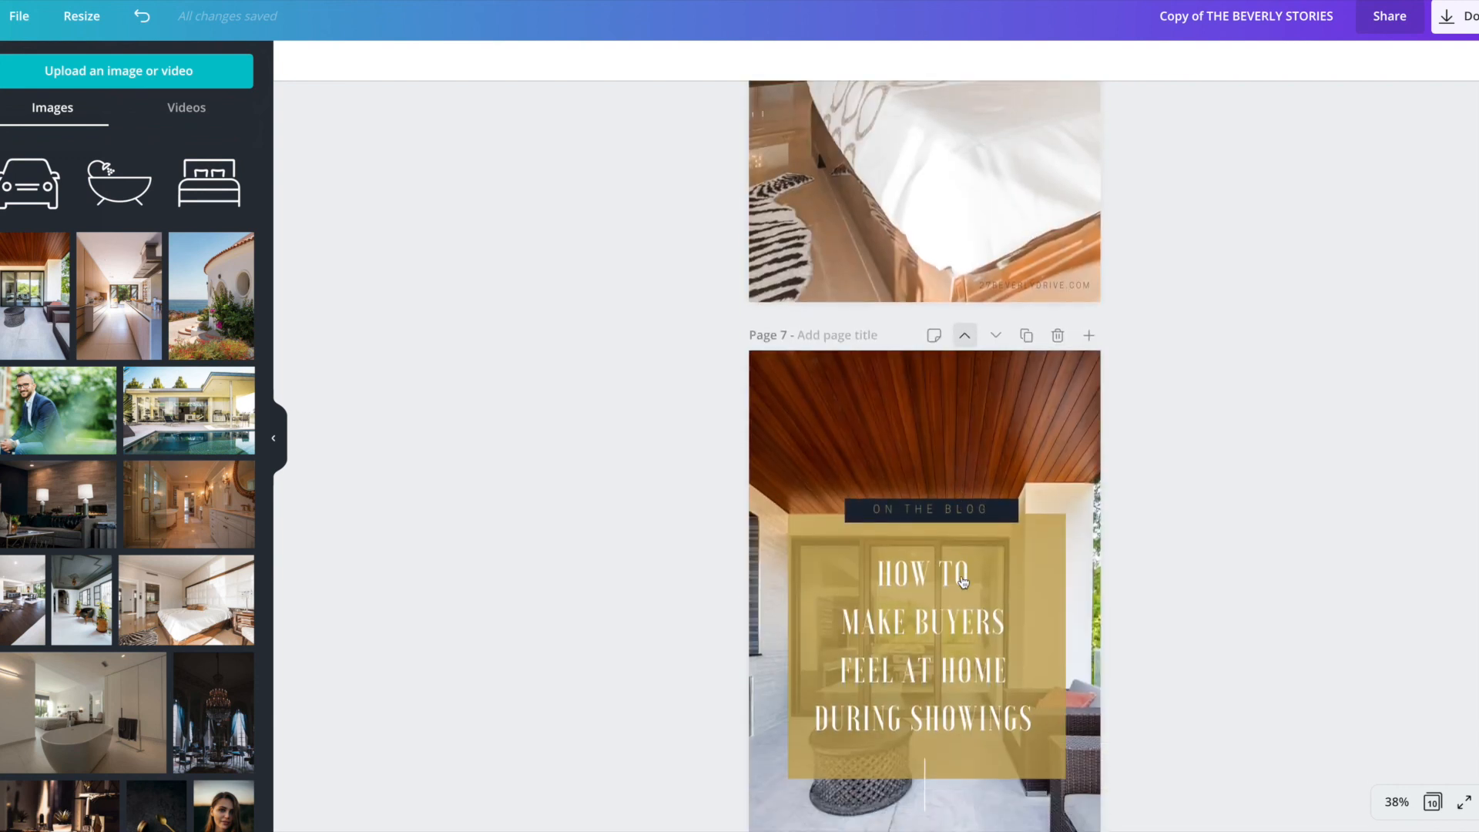
{"action": "scroll", "coordinate": [963, 581], "scroll_direction": "down", "scroll_amount": 12}
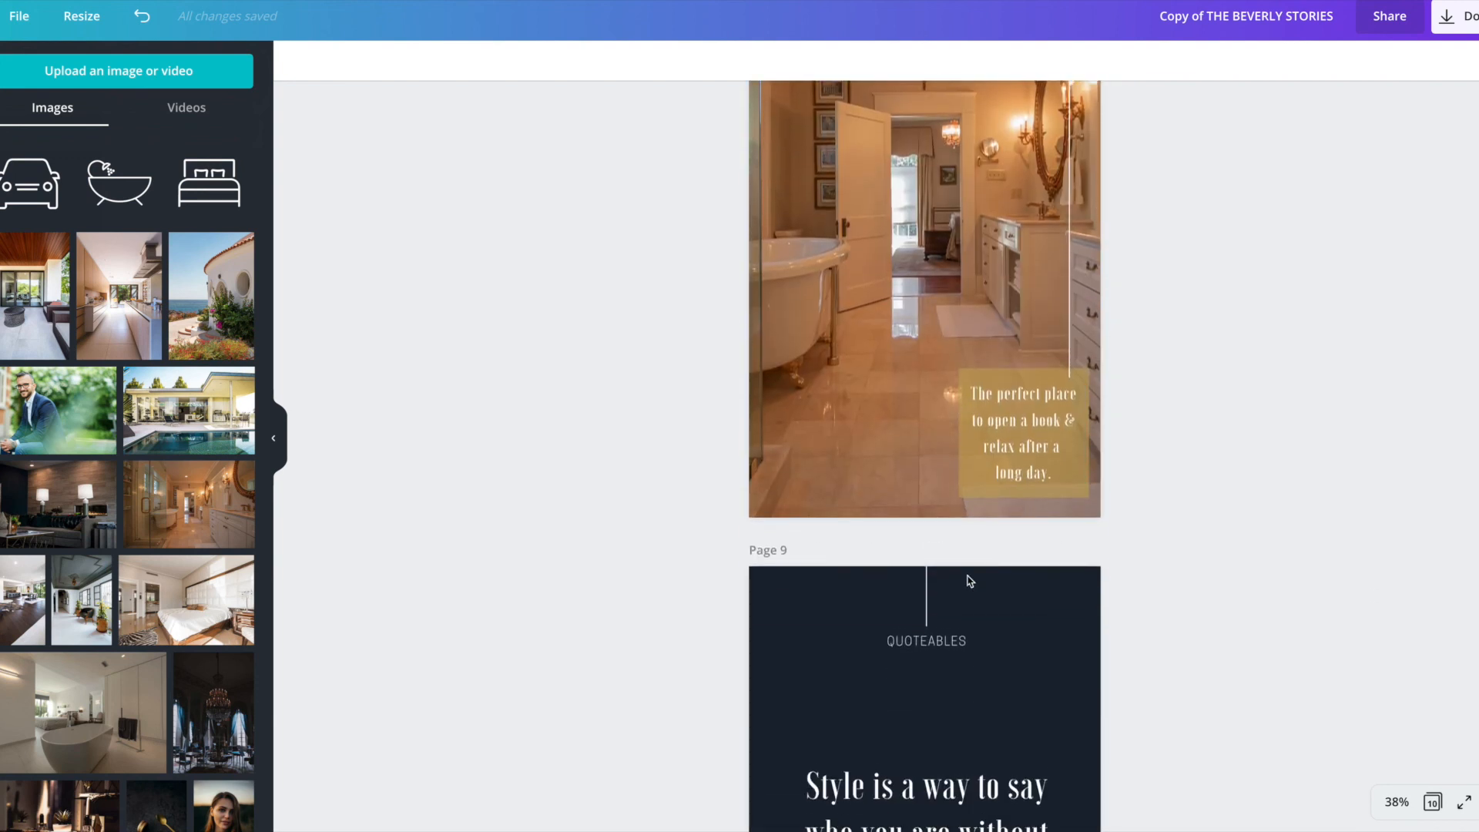
{"action": "scroll", "coordinate": [968, 579], "scroll_direction": "down", "scroll_amount": 10}
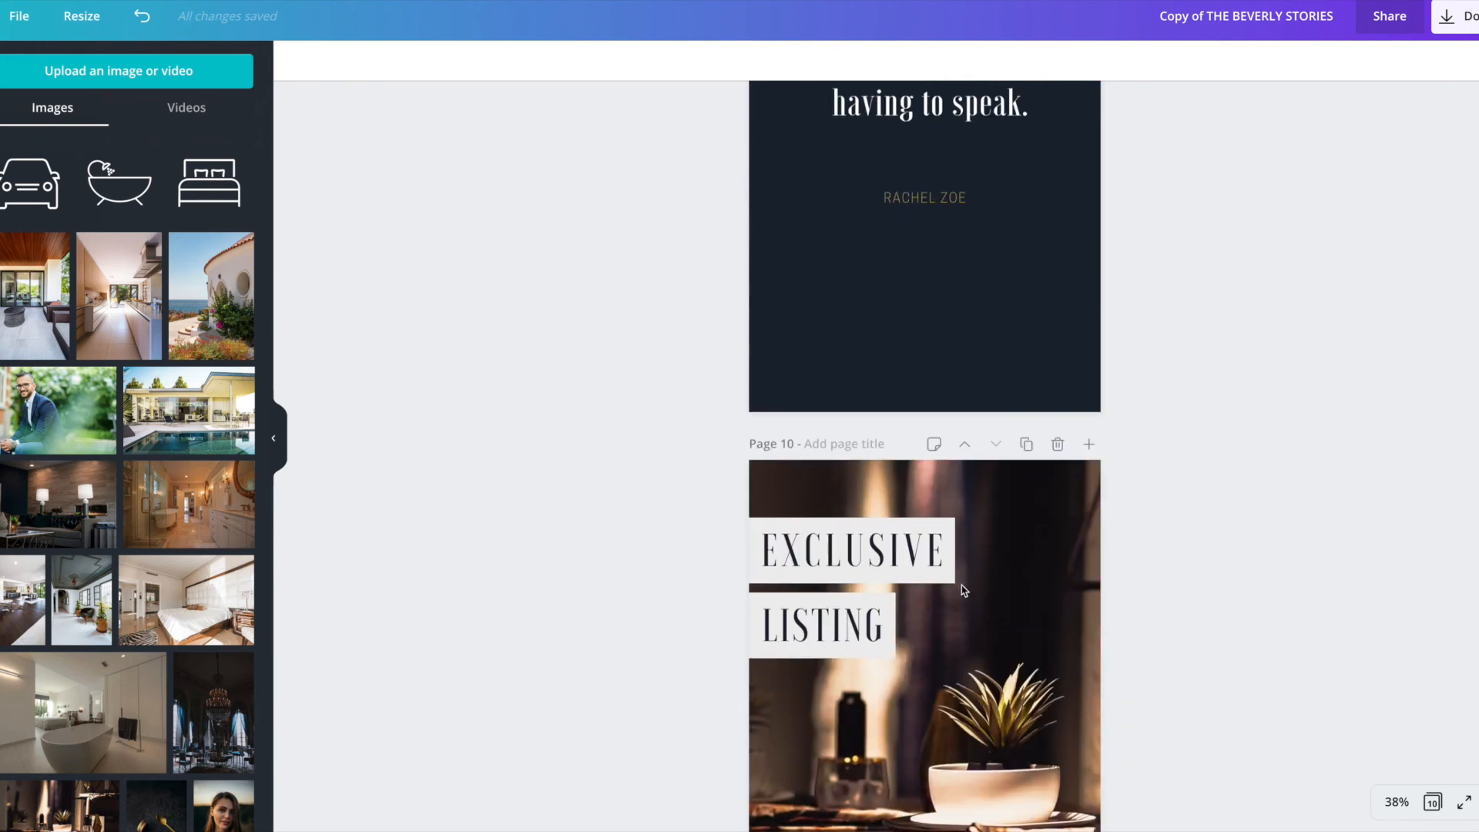
Download all 10 pages of the design as PNG files at 1080 x 1920 px
{"action": "scroll", "coordinate": [963, 578], "scroll_direction": "up", "scroll_amount": 20}
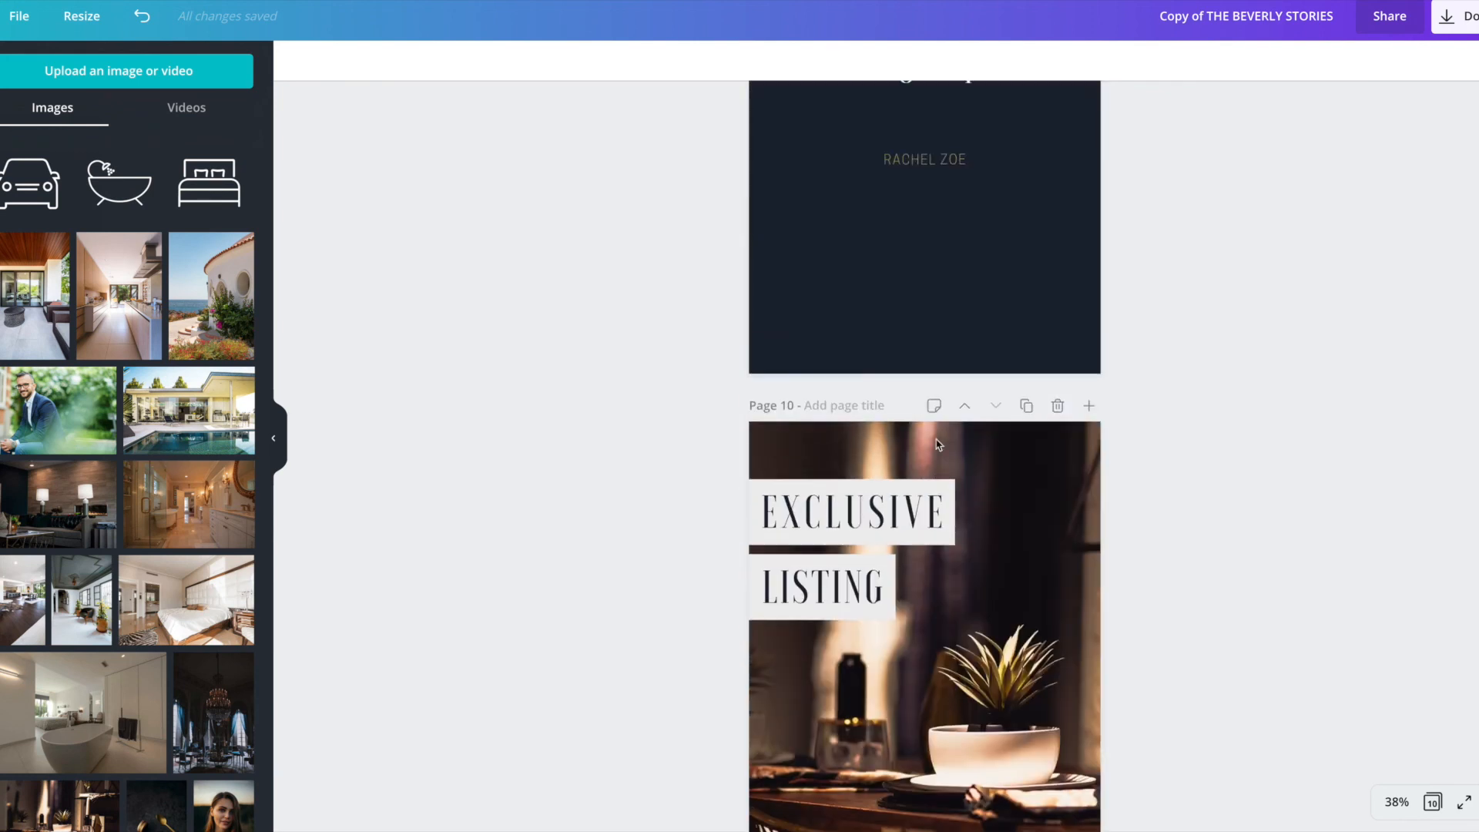
{"action": "scroll", "coordinate": [938, 444], "scroll_direction": "up", "scroll_amount": 20}
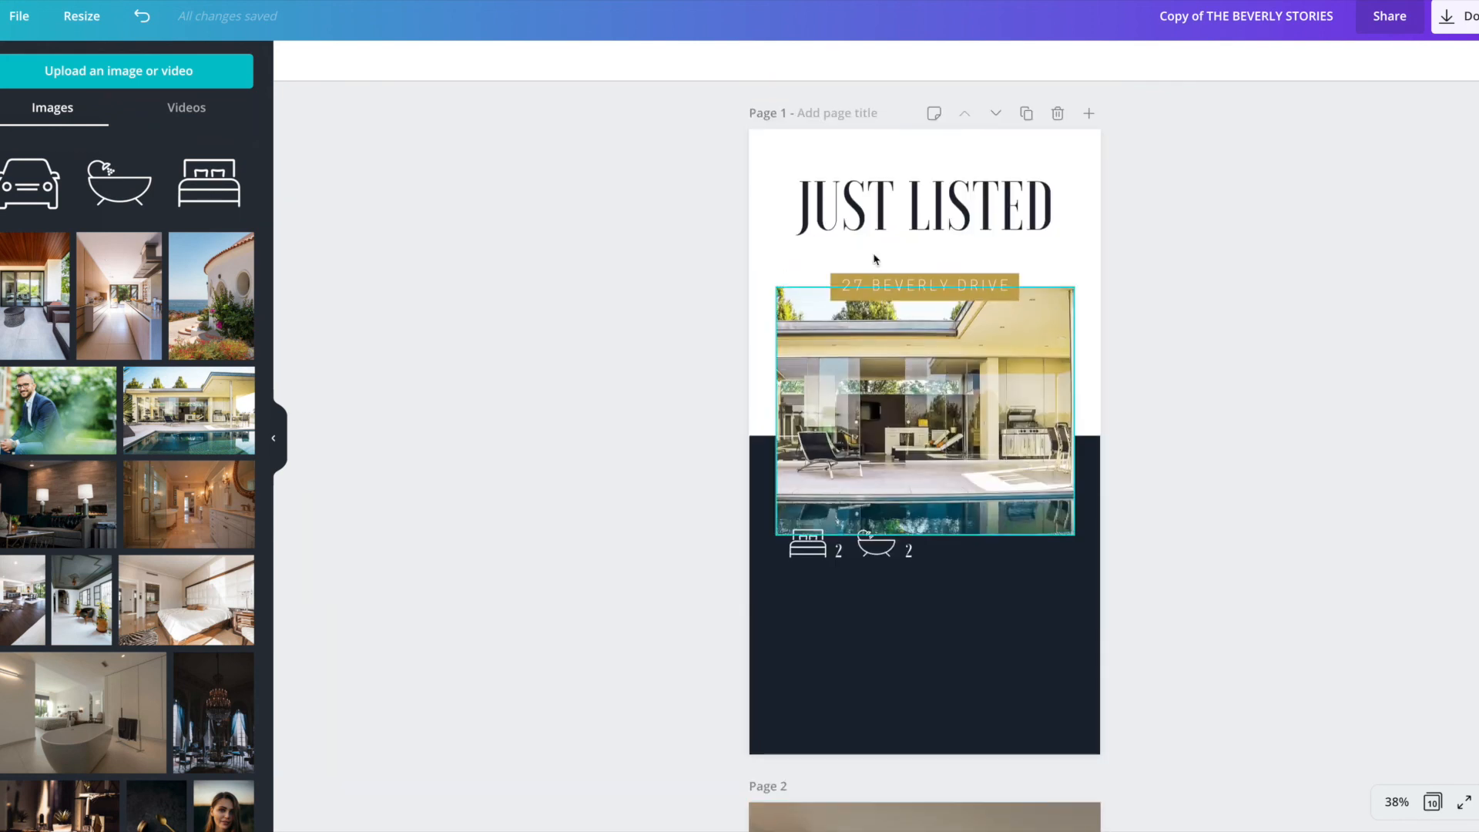
{"action": "left_click", "coordinate": [1472, 23]}
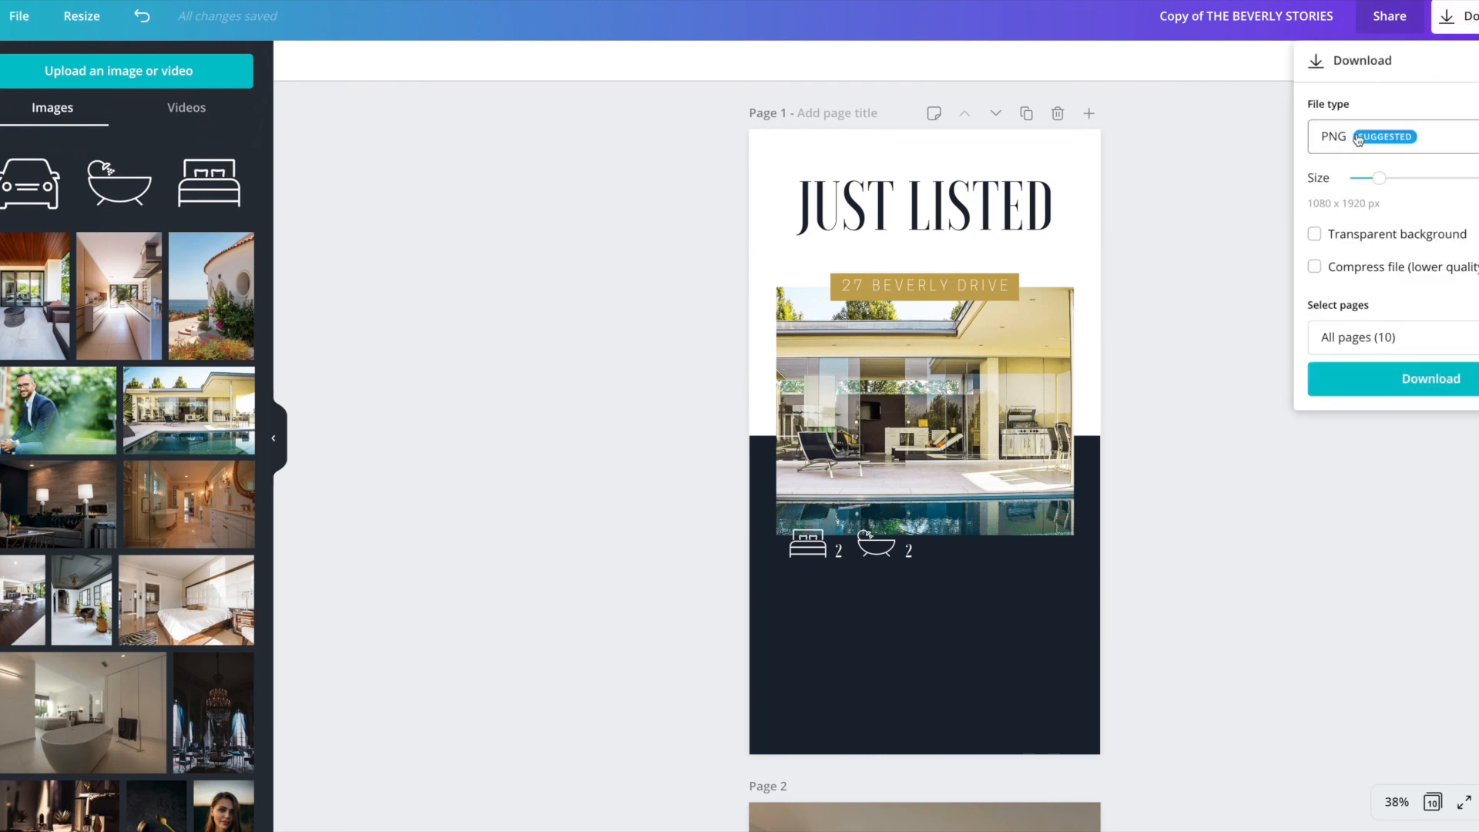
{"action": "left_click", "coordinate": [1406, 338]}
{"action": "scroll", "coordinate": [1403, 385], "scroll_direction": "down", "scroll_amount": 2}
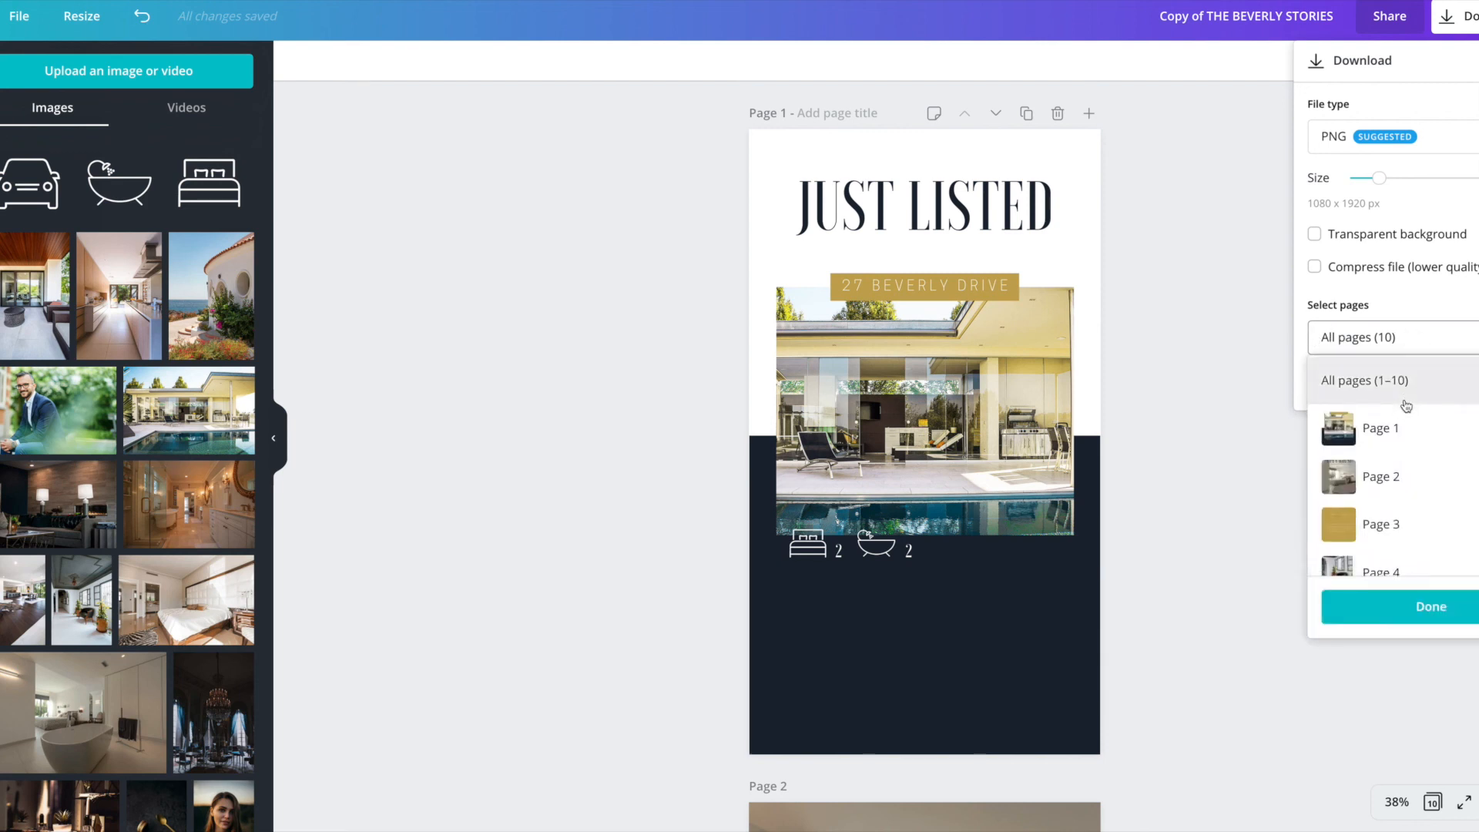
{"action": "scroll", "coordinate": [1403, 432], "scroll_direction": "down", "scroll_amount": 4}
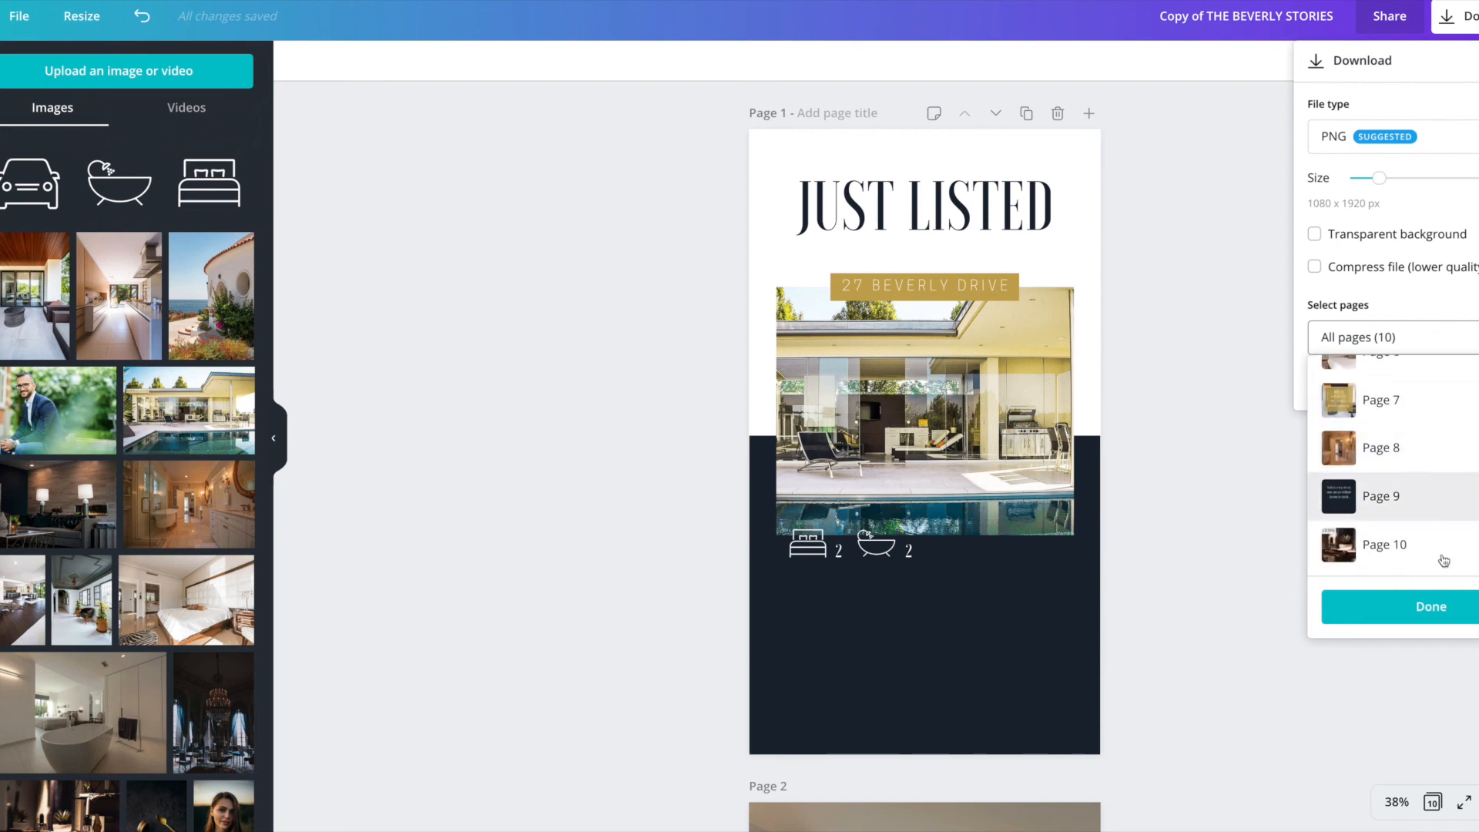
{"action": "left_click", "coordinate": [1431, 311]}
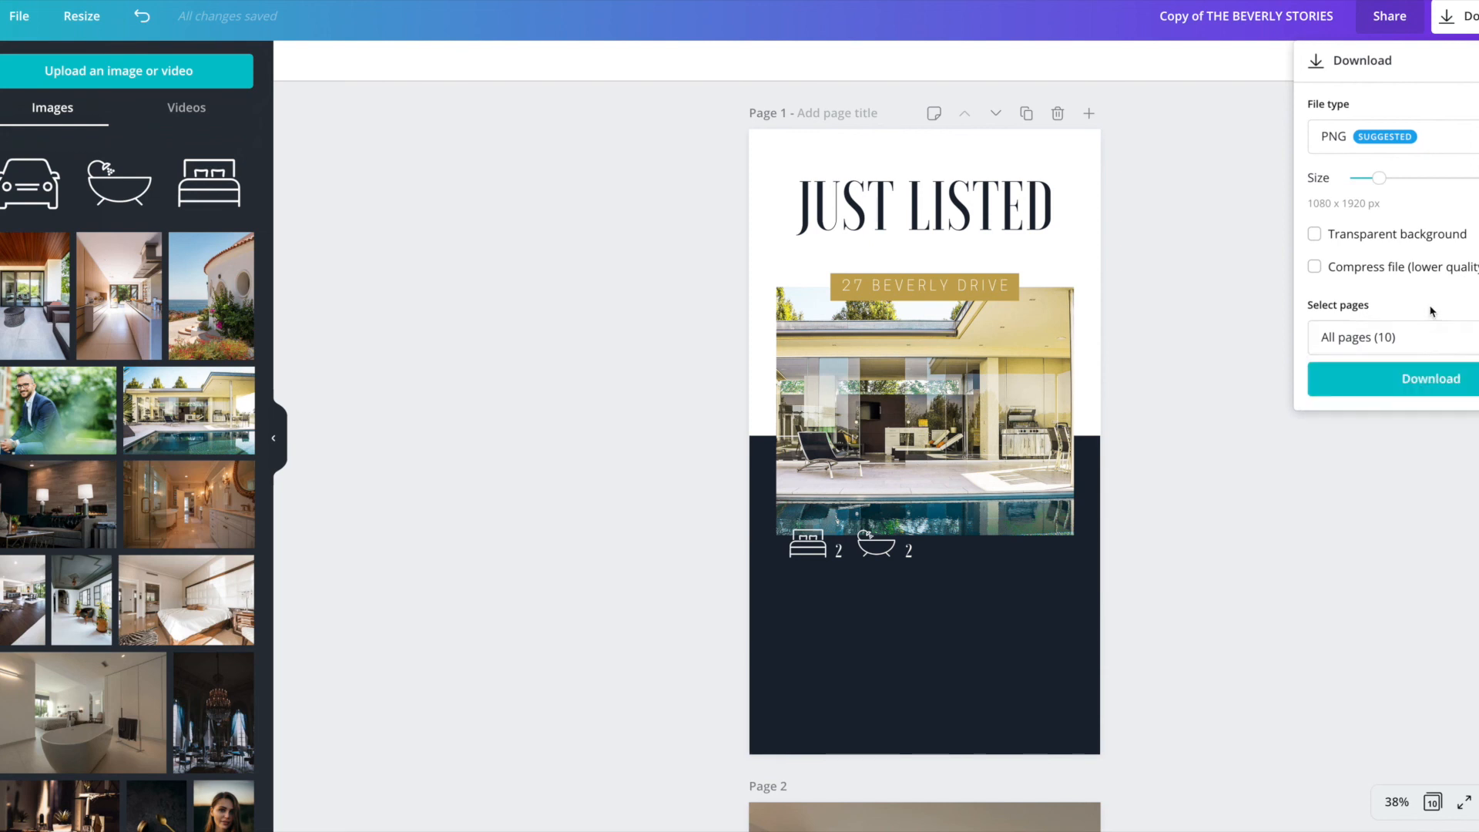
{"action": "left_click", "coordinate": [1429, 383]}
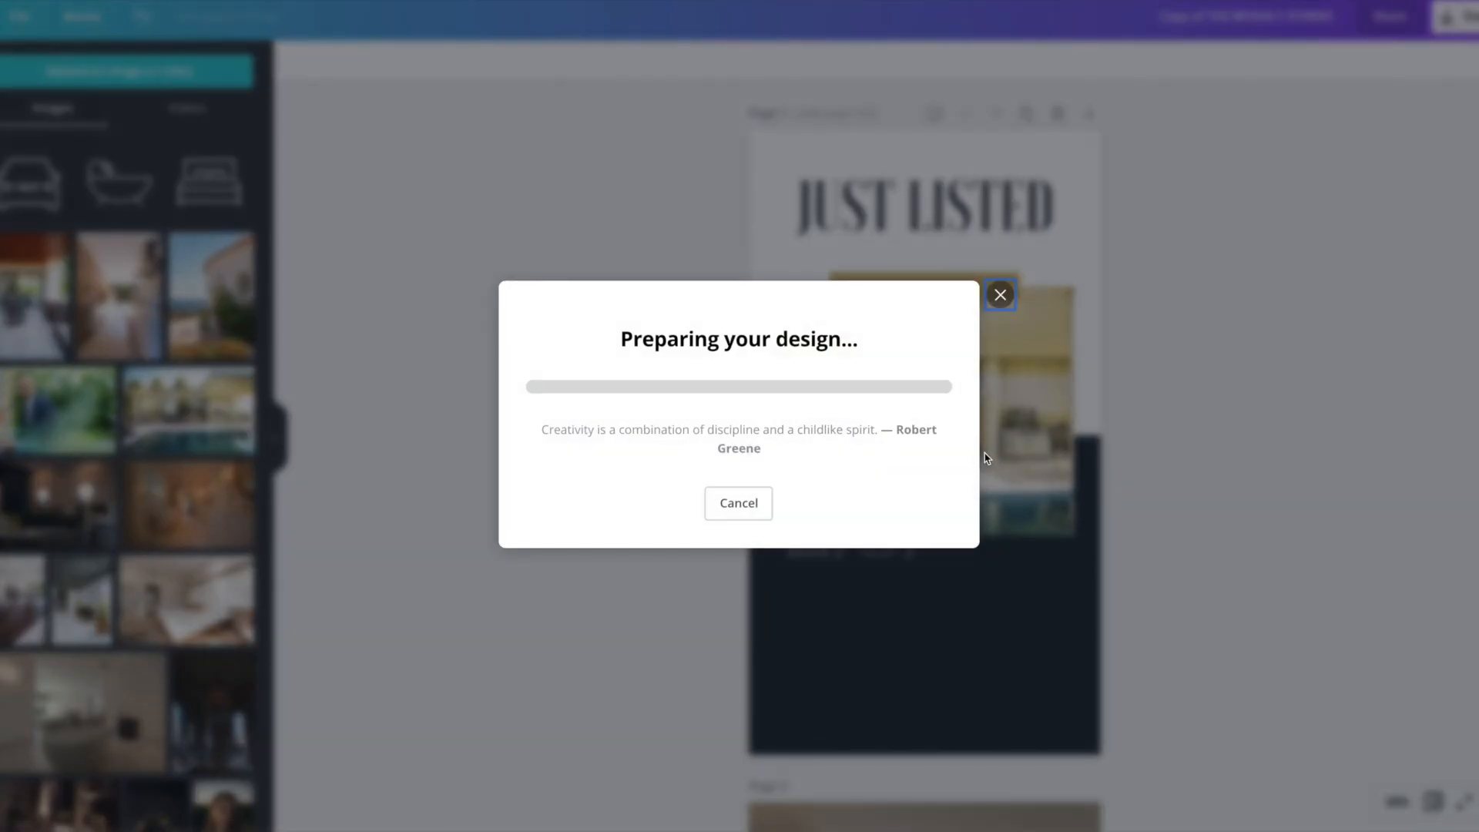